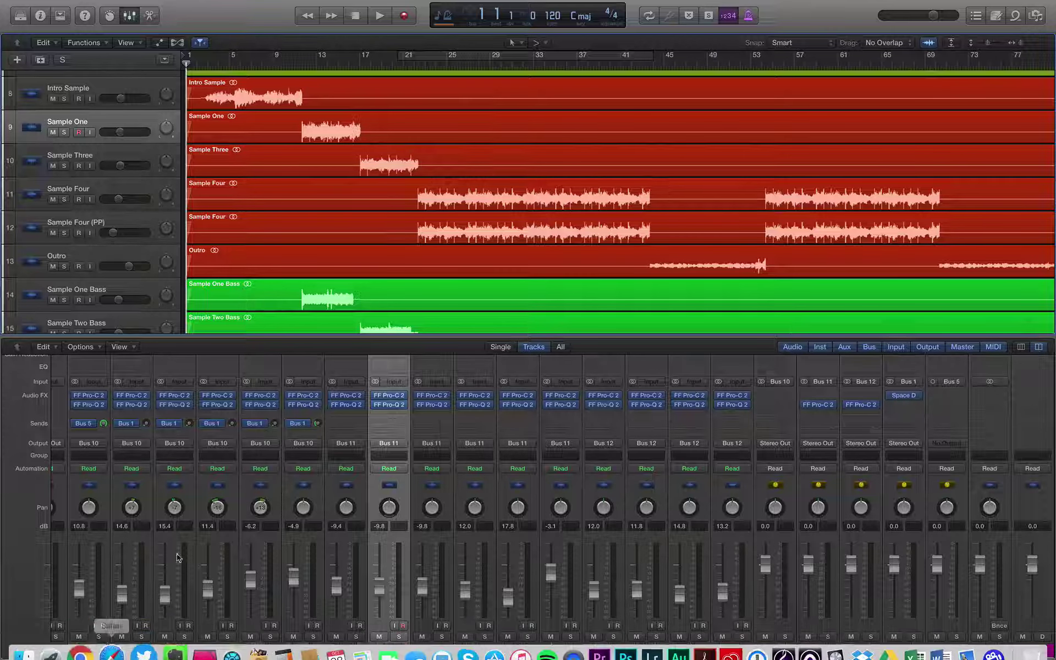
- Step through the Kick, Reverse Crash, Drum Sub, sample tracks and bus channels to review the mixer
left_click(98, 649)
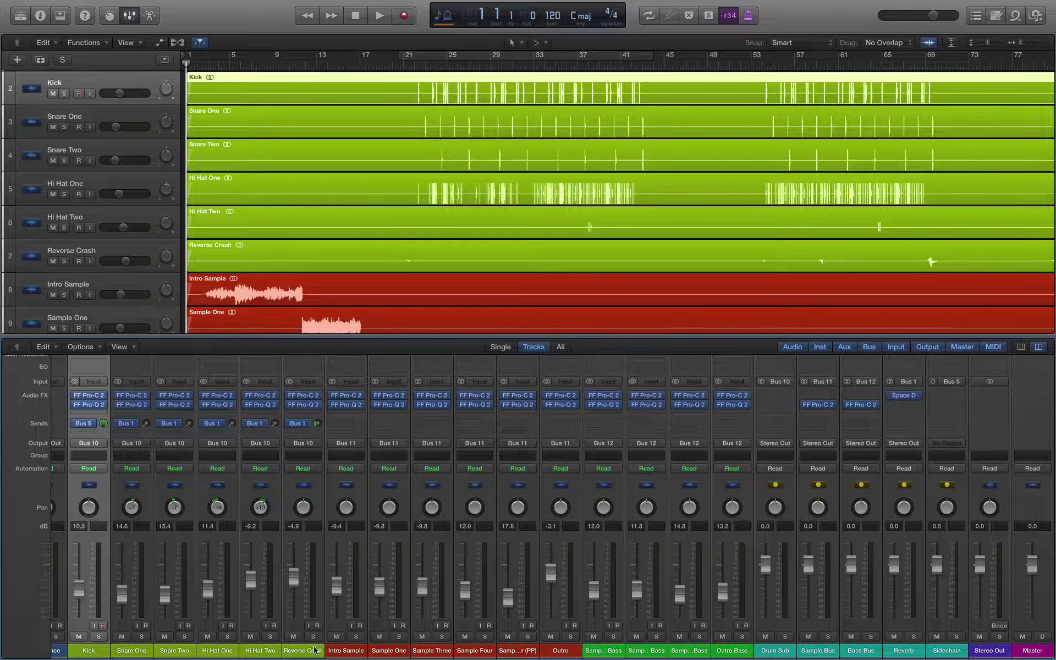
left_click(313, 650)
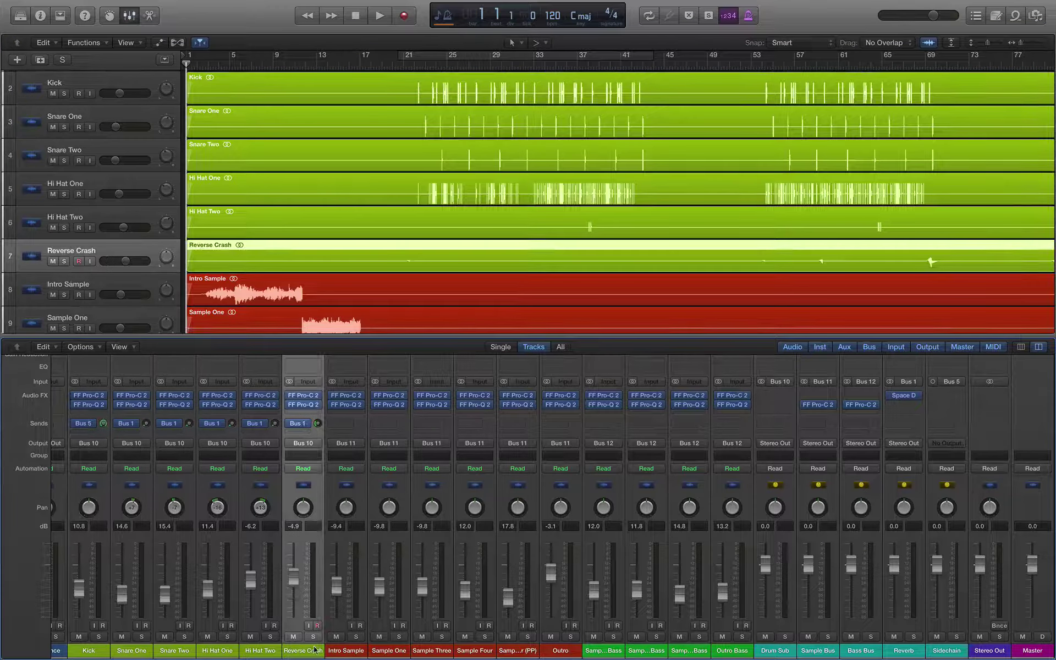
left_click(773, 649)
left_click(348, 649)
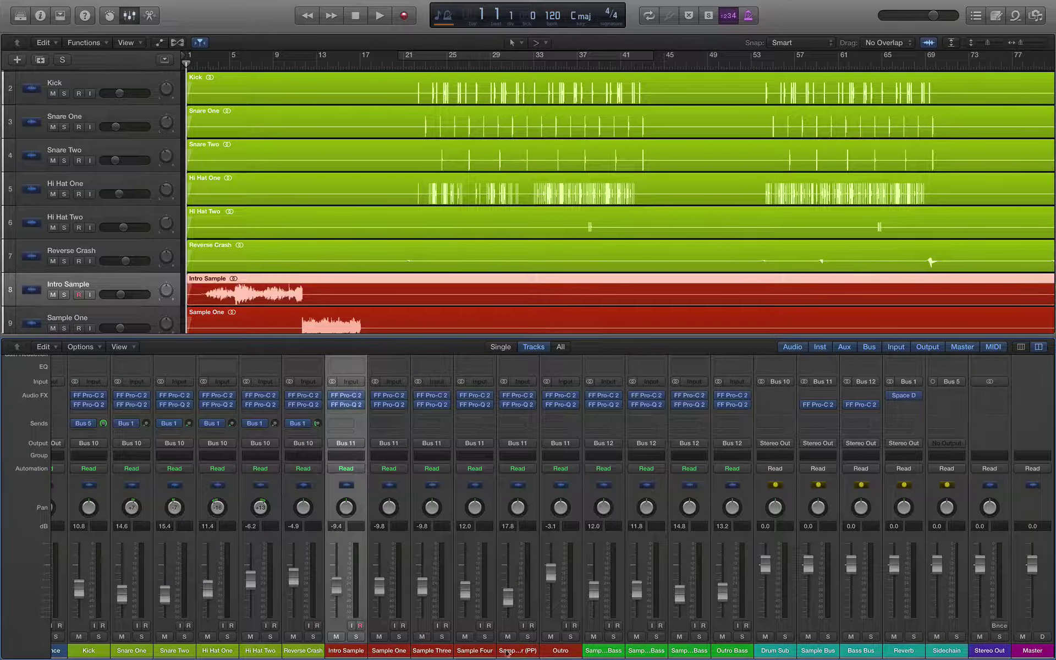
left_click(551, 651, "shift")
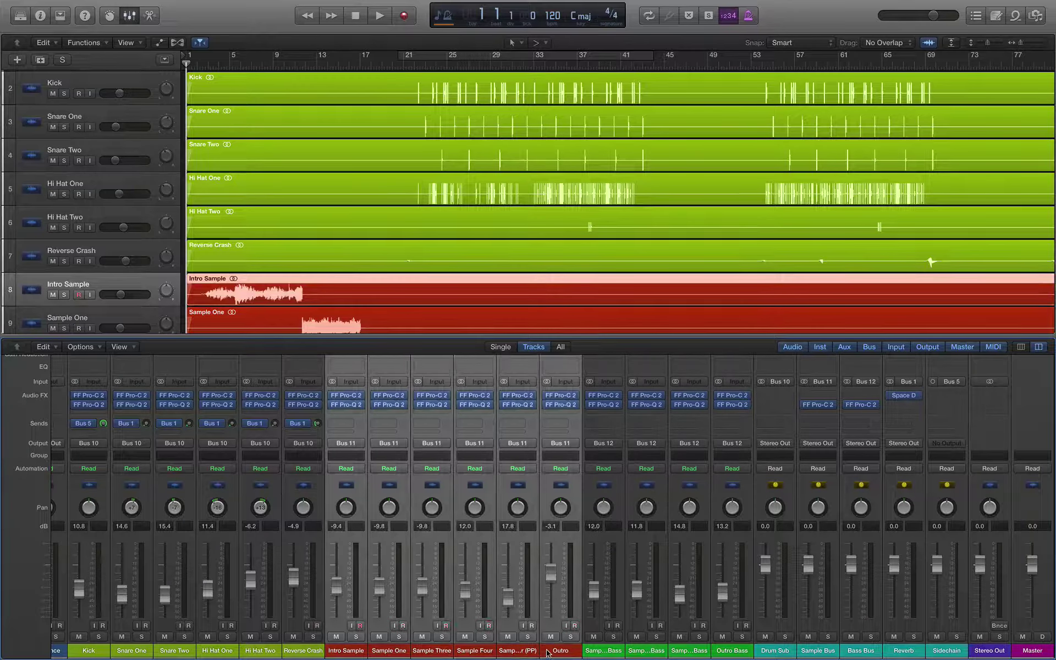
left_click(822, 652)
left_click(864, 652)
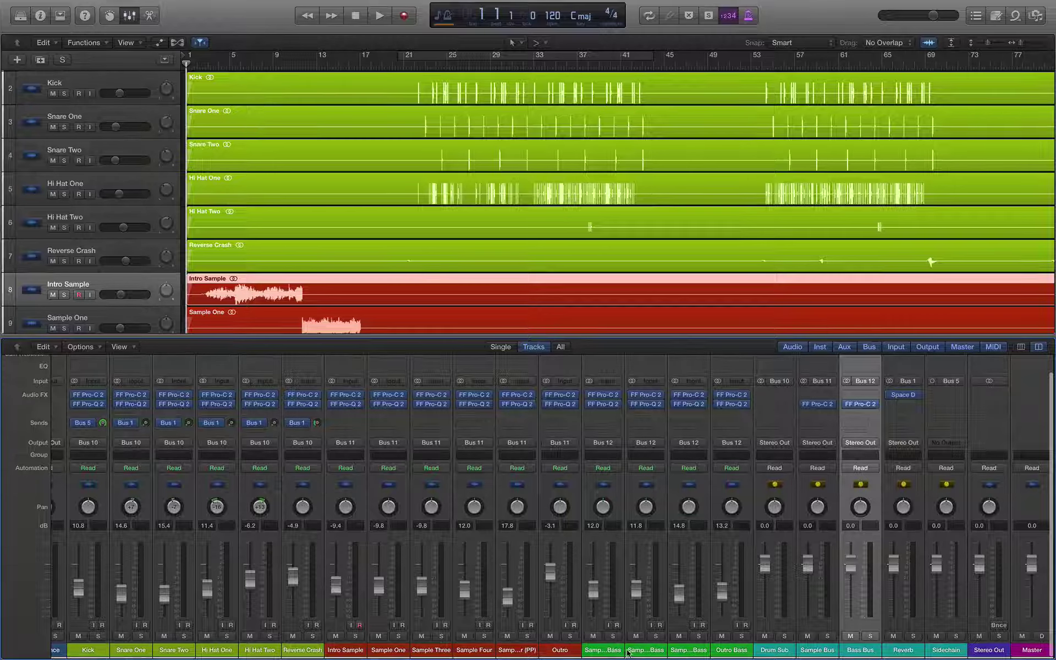
left_click(623, 652)
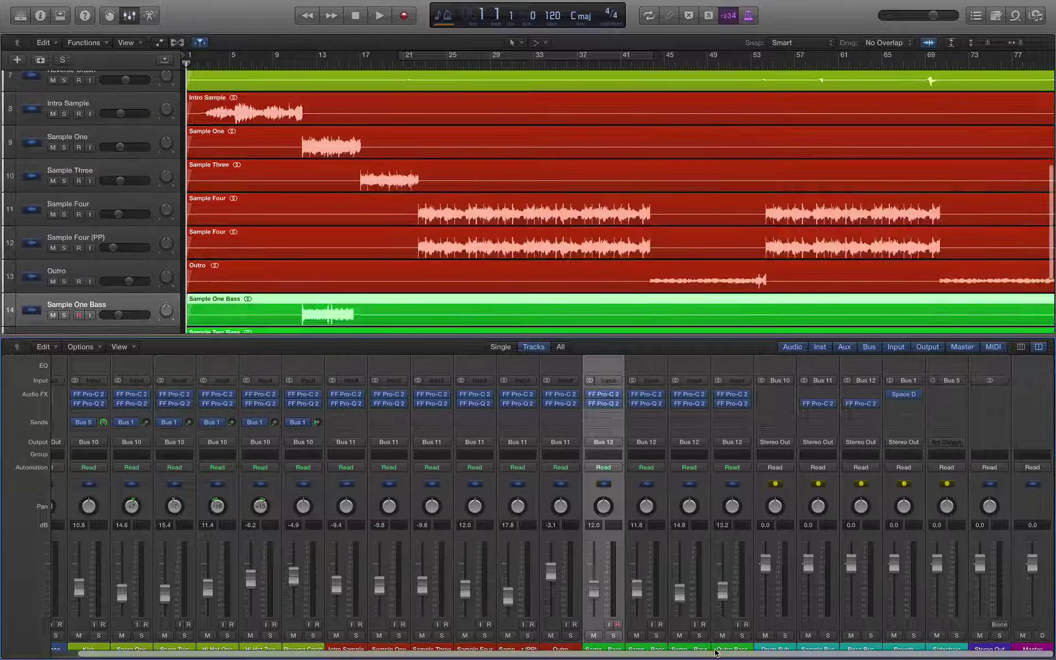
left_click(870, 650)
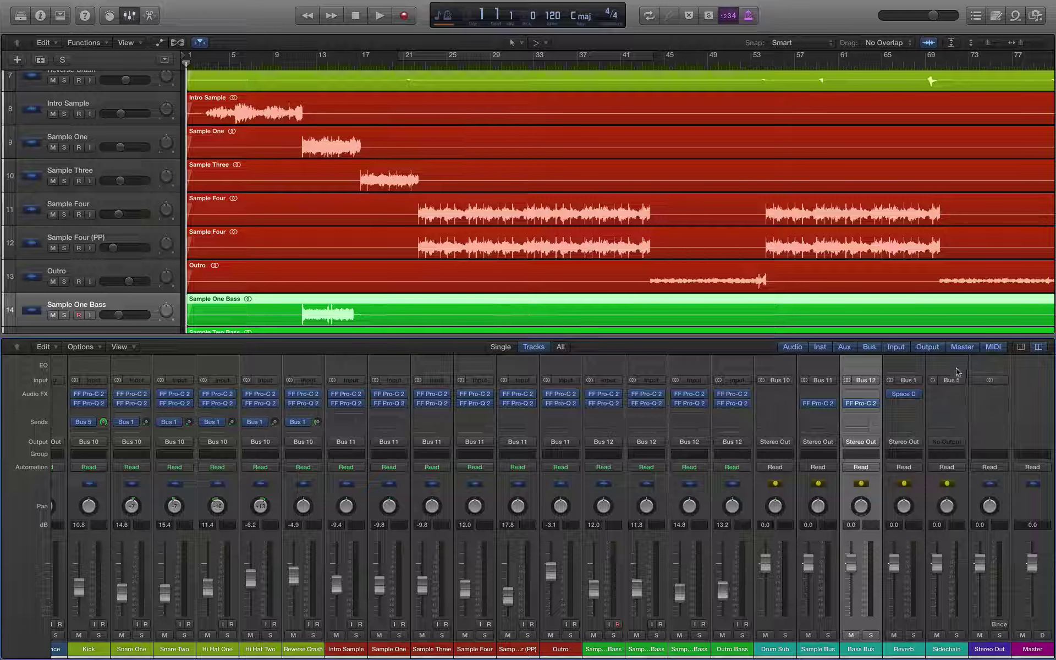
- Insert FF Pro-C 2 from Dynamics on the Drum Sub bus, then rearrange the bus compressor inserts
mouse_move(812, 404)
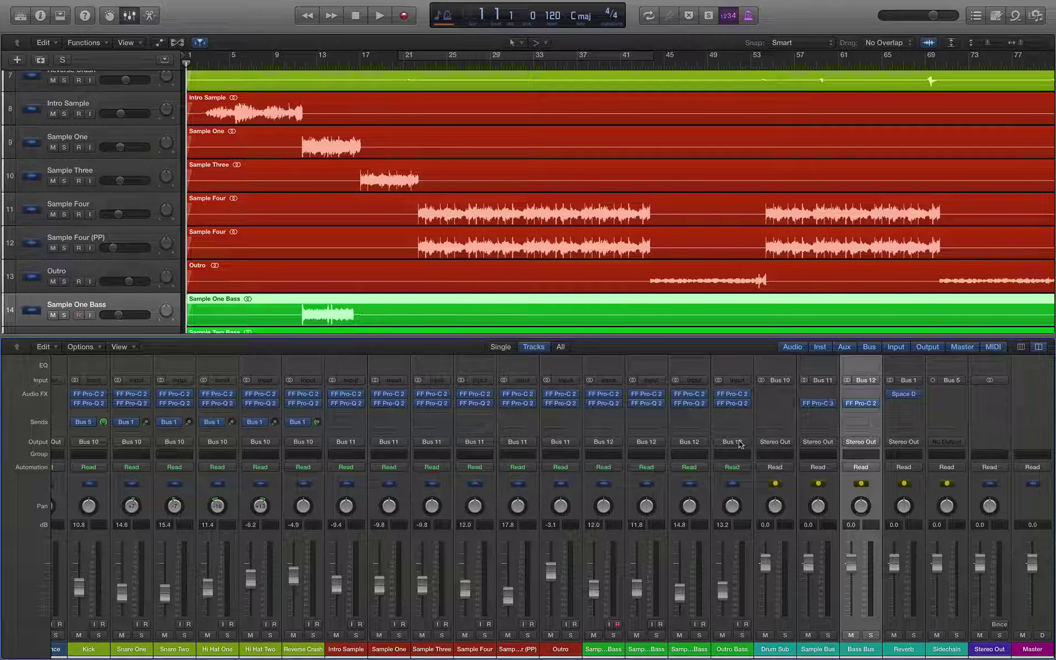
left_click(773, 394)
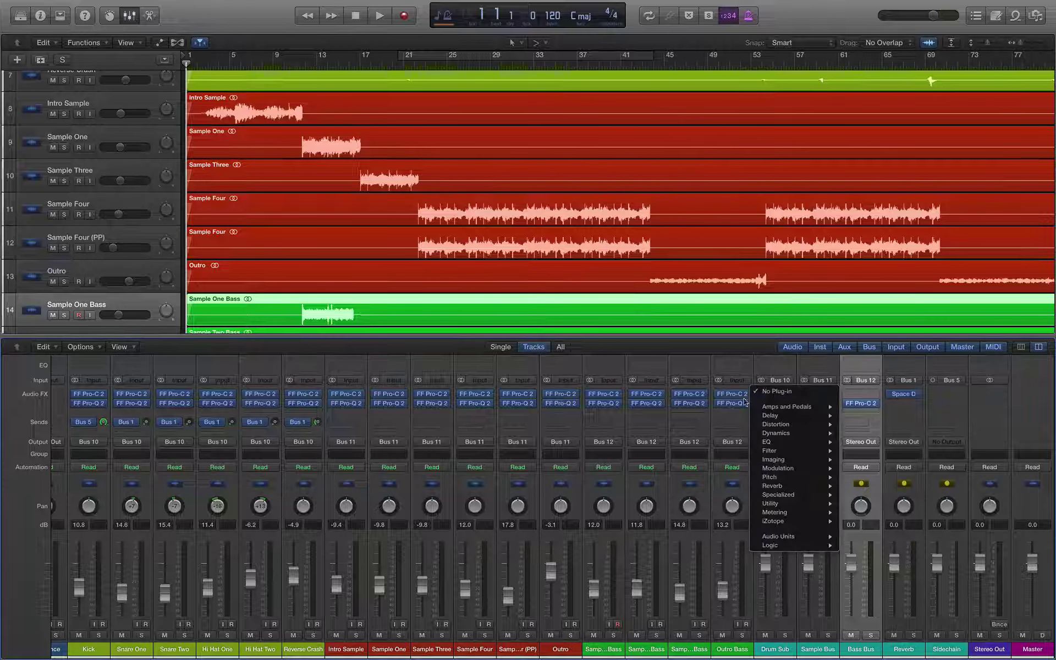
left_click(775, 654)
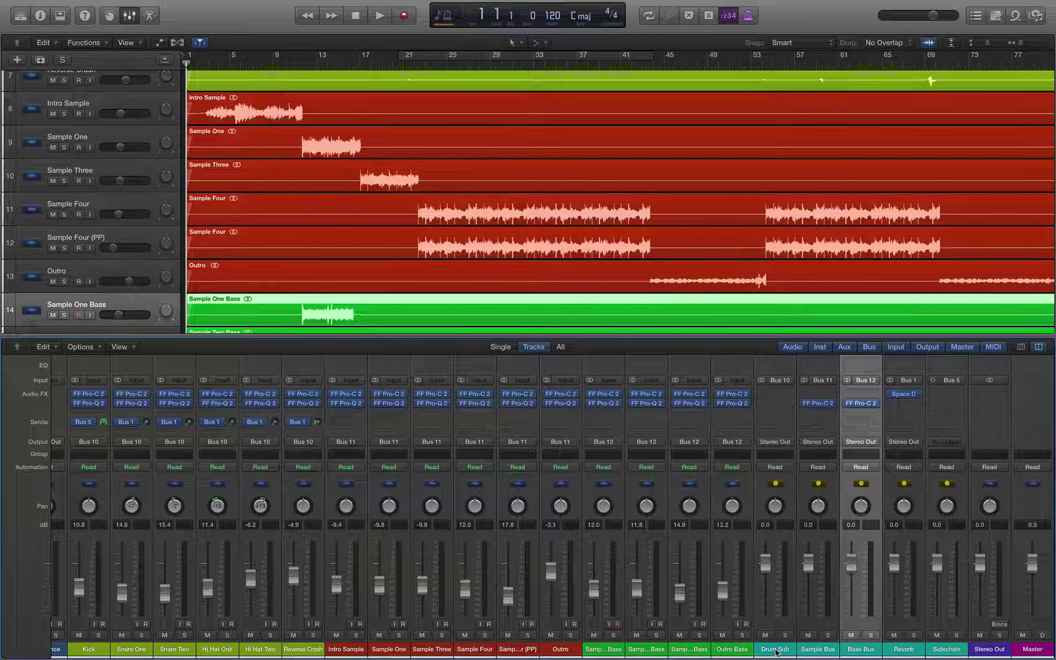
left_click(775, 393)
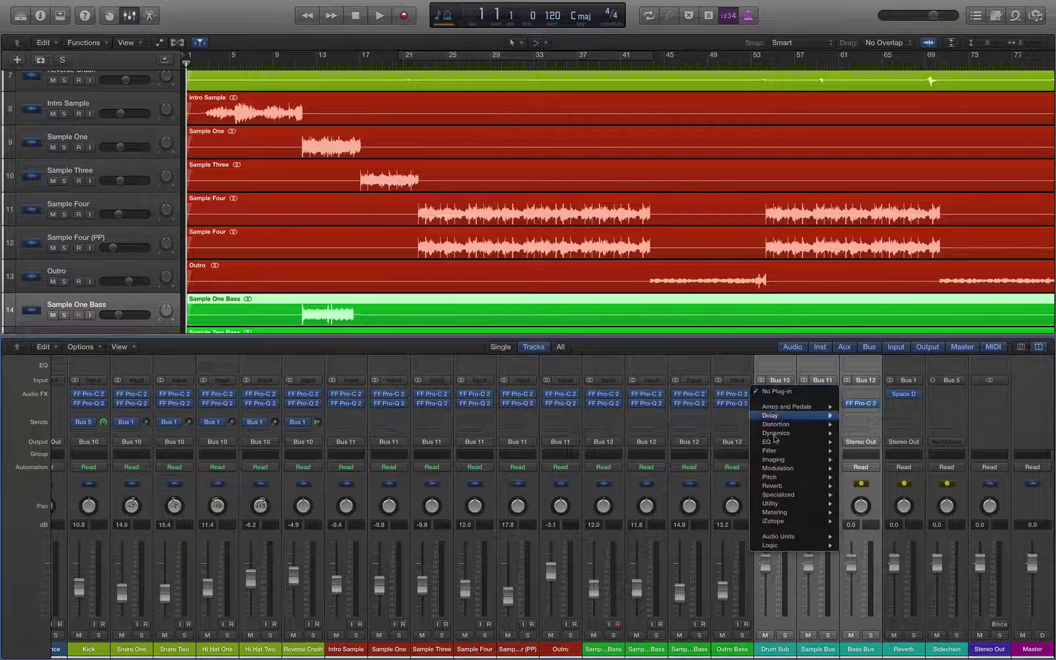
mouse_move(781, 434)
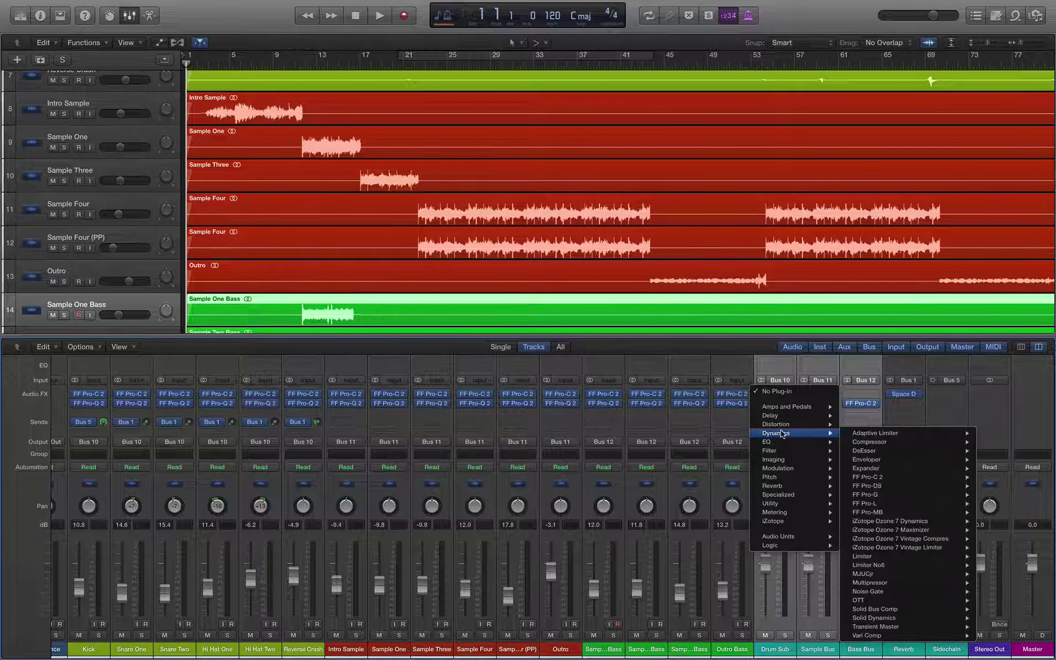
left_click(880, 478)
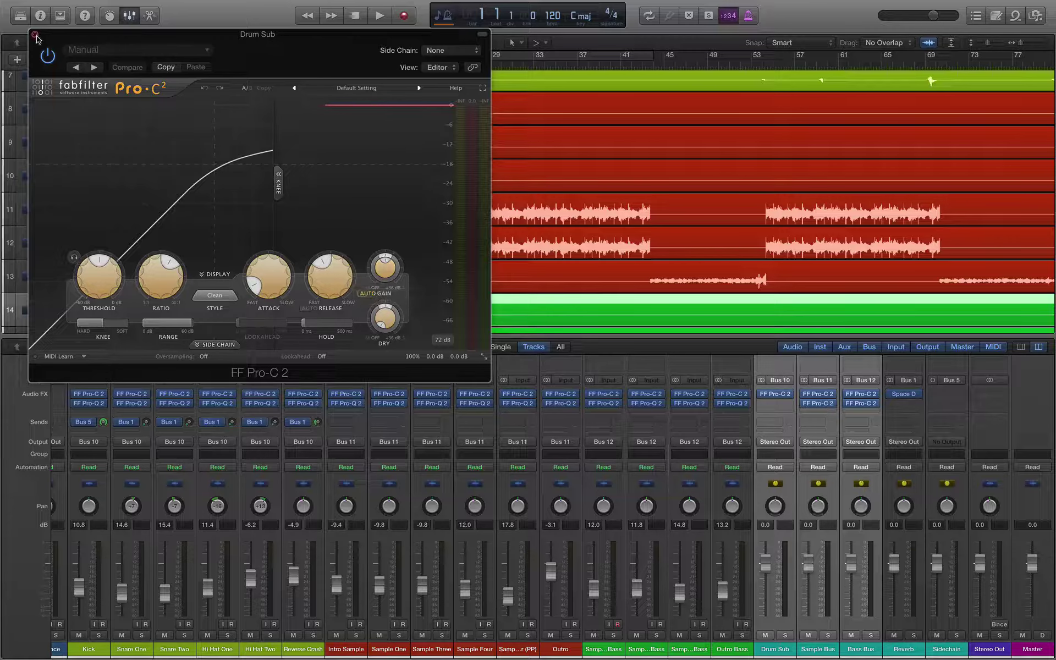
left_click(36, 36)
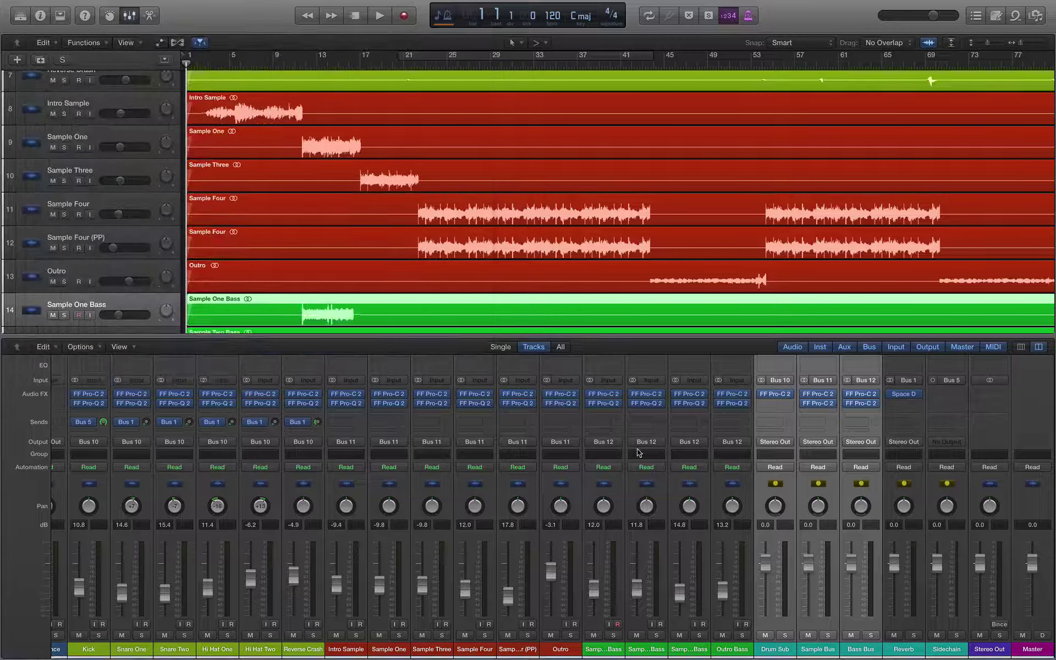
left_click(855, 651)
left_click_drag(824, 406, 861, 407)
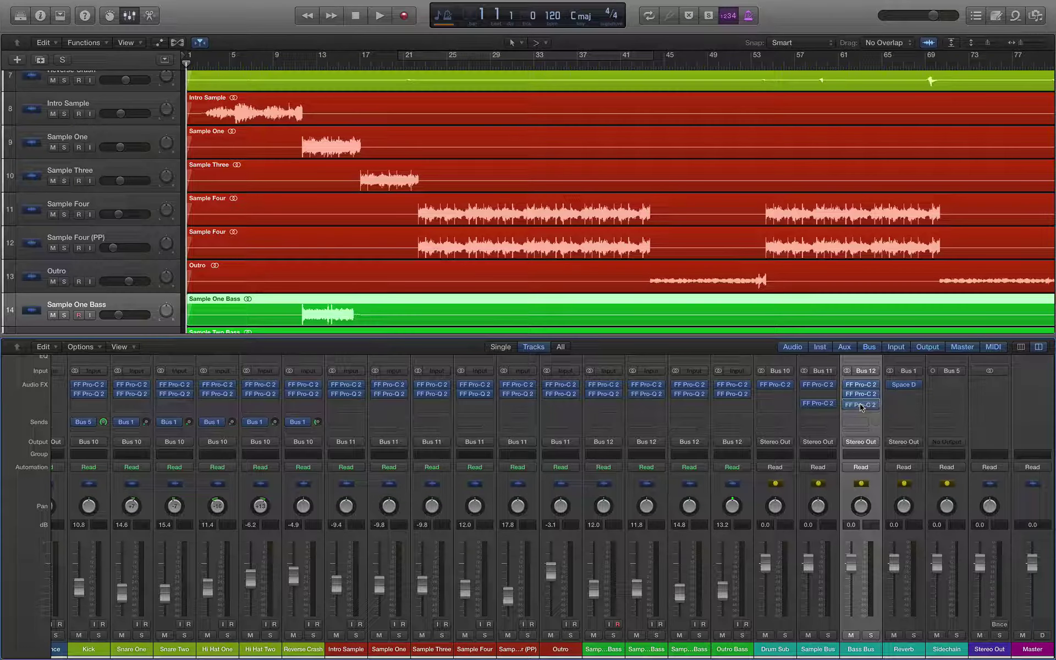
- Add an FF Pro-Q 2 EQ after the Drum Sub compressor
left_click(777, 649)
left_click(775, 394)
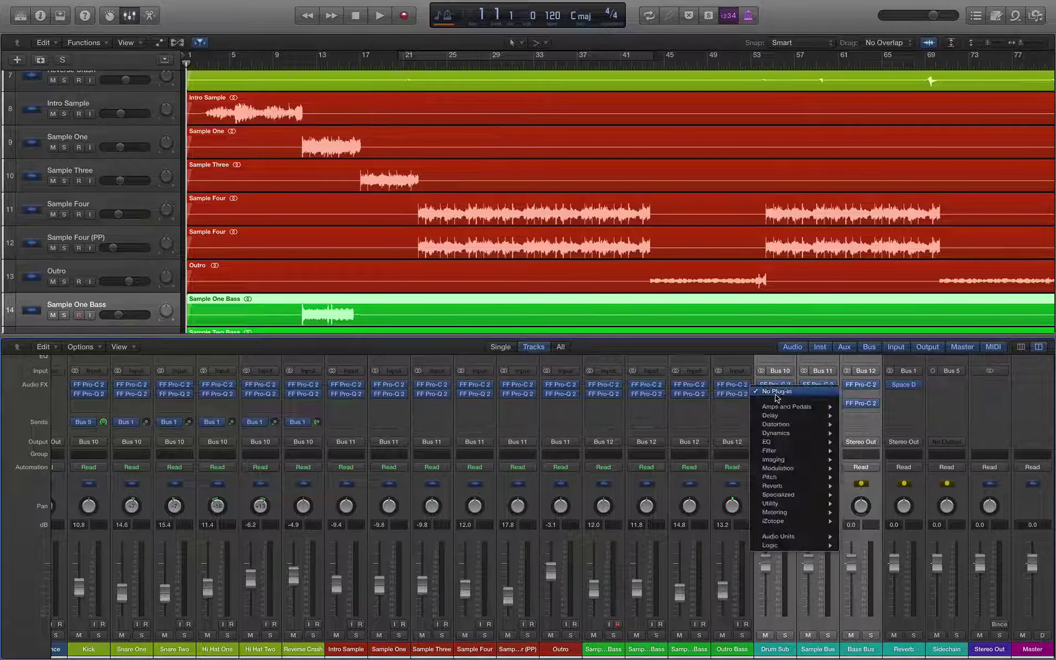
mouse_move(773, 442)
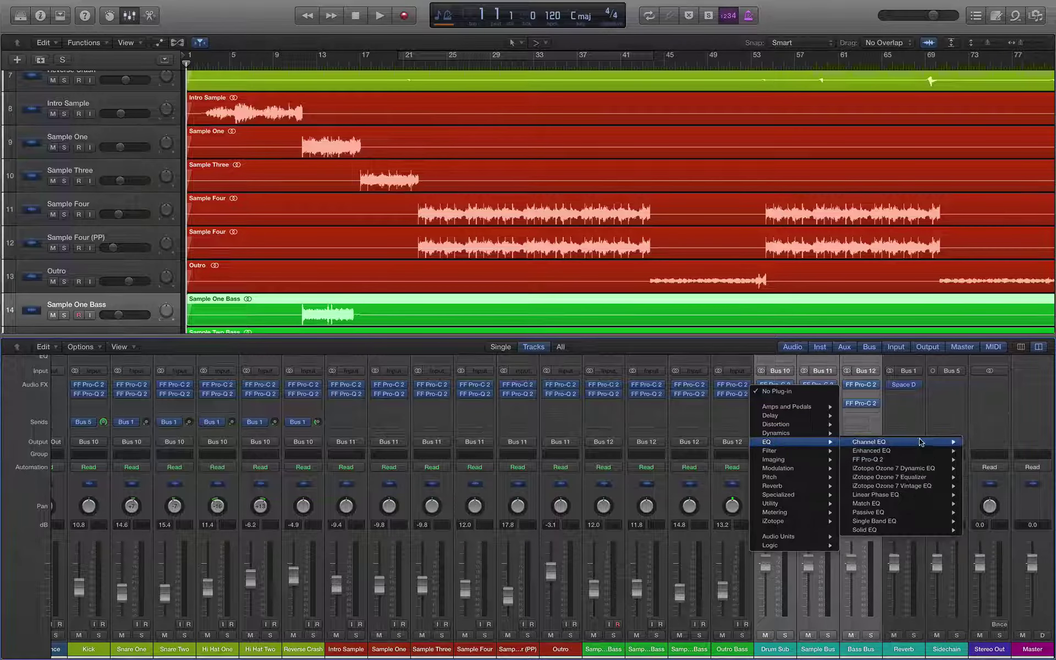
key("Escape")
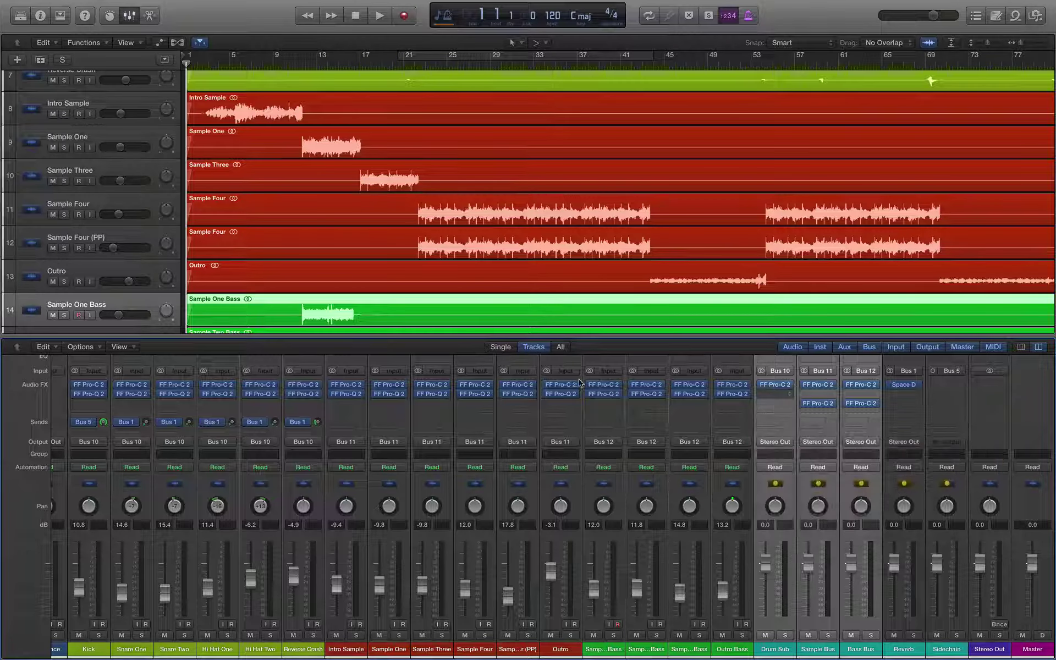
left_click(35, 35)
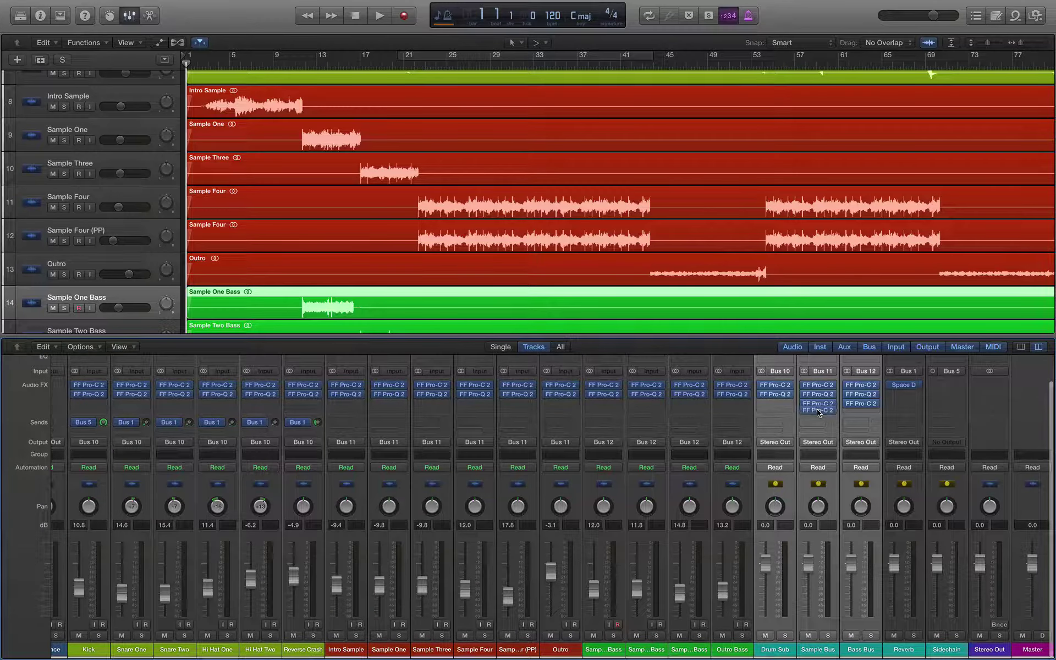
- Move the Sample Bus Pro-C 2 compressor to the front of its effect chain
scroll(818, 413, "down", 1)
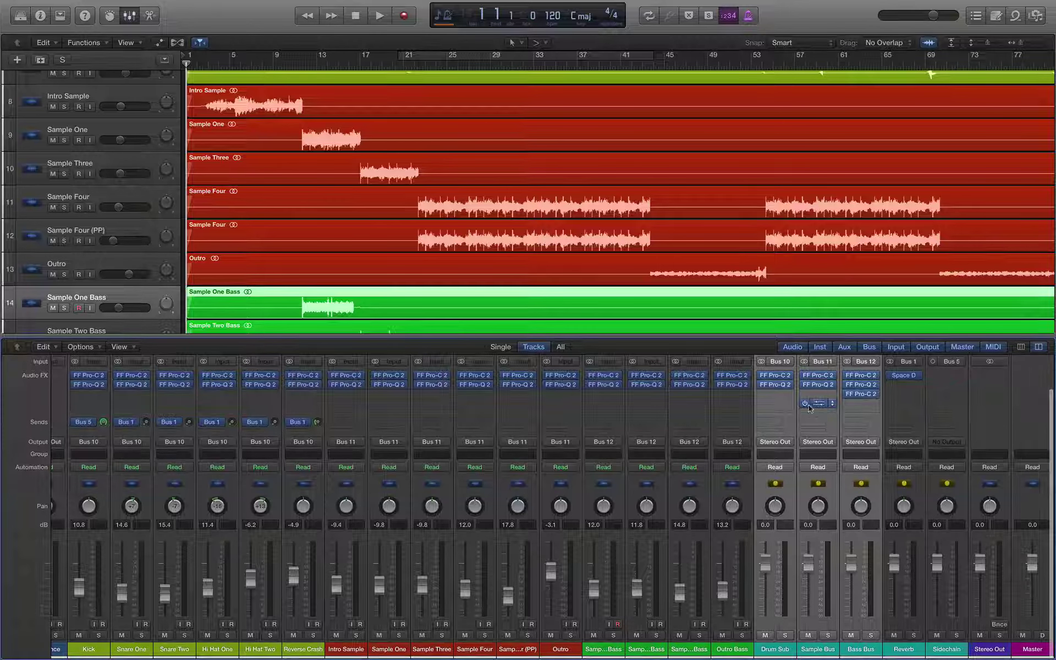
left_click(818, 404)
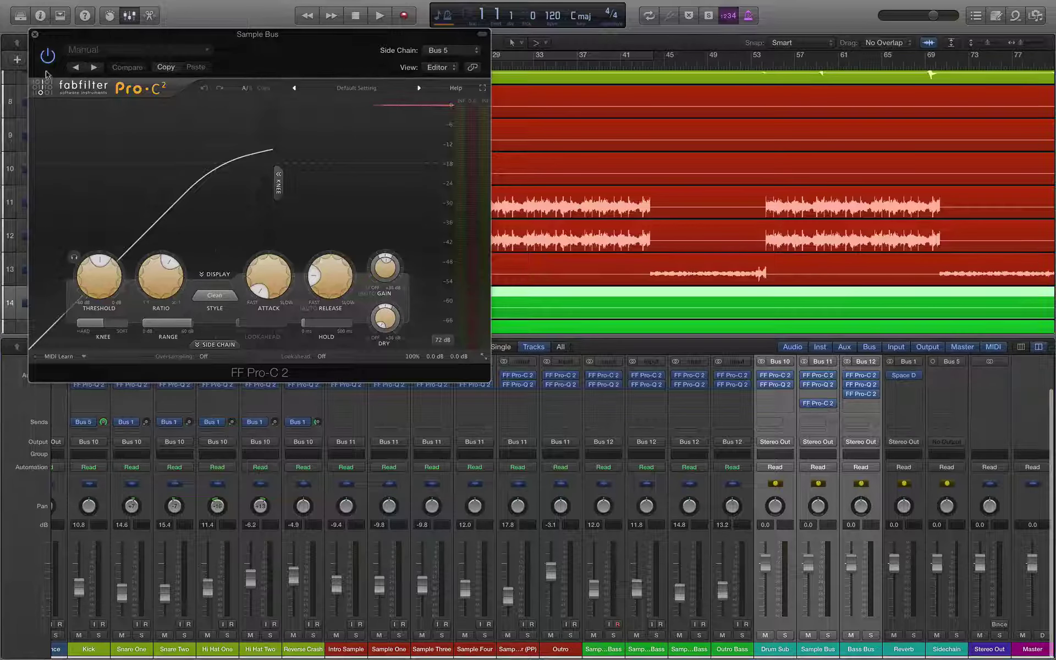
left_click(35, 34)
left_click_drag(820, 405, 817, 395)
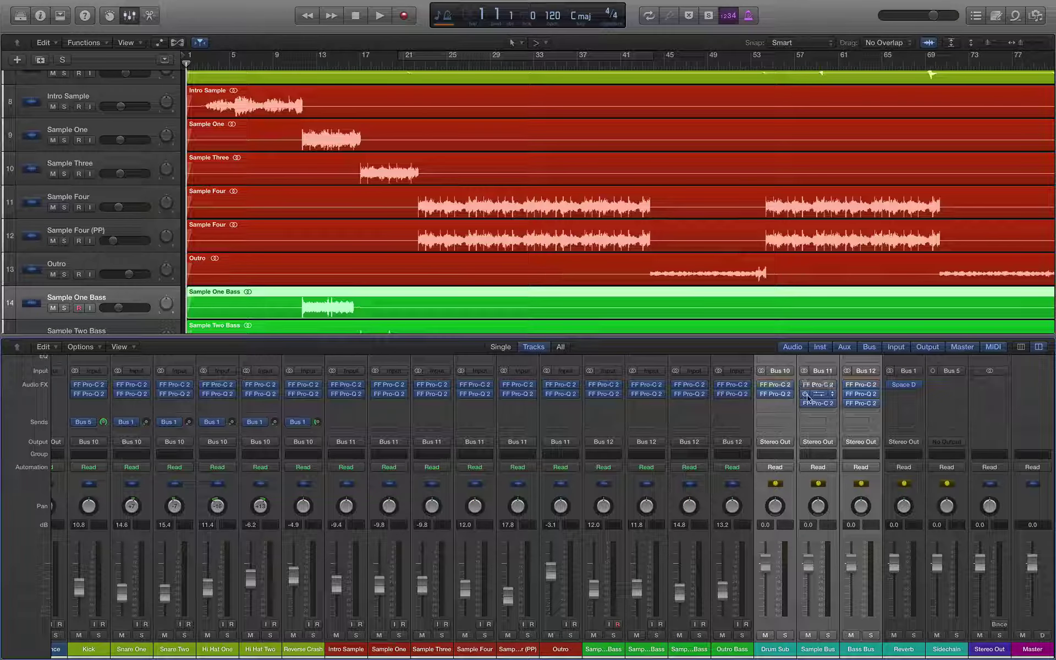
- Set the Drum Sub FF Pro-C 2 style to Bus and move its window toward the centre
left_click(774, 652)
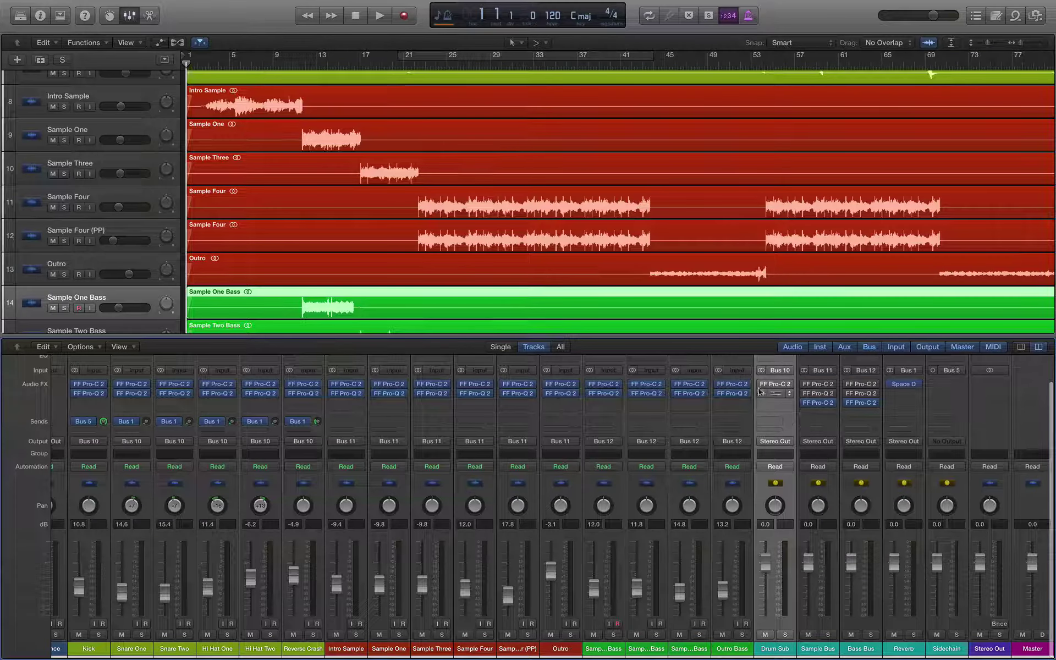
left_click(776, 386)
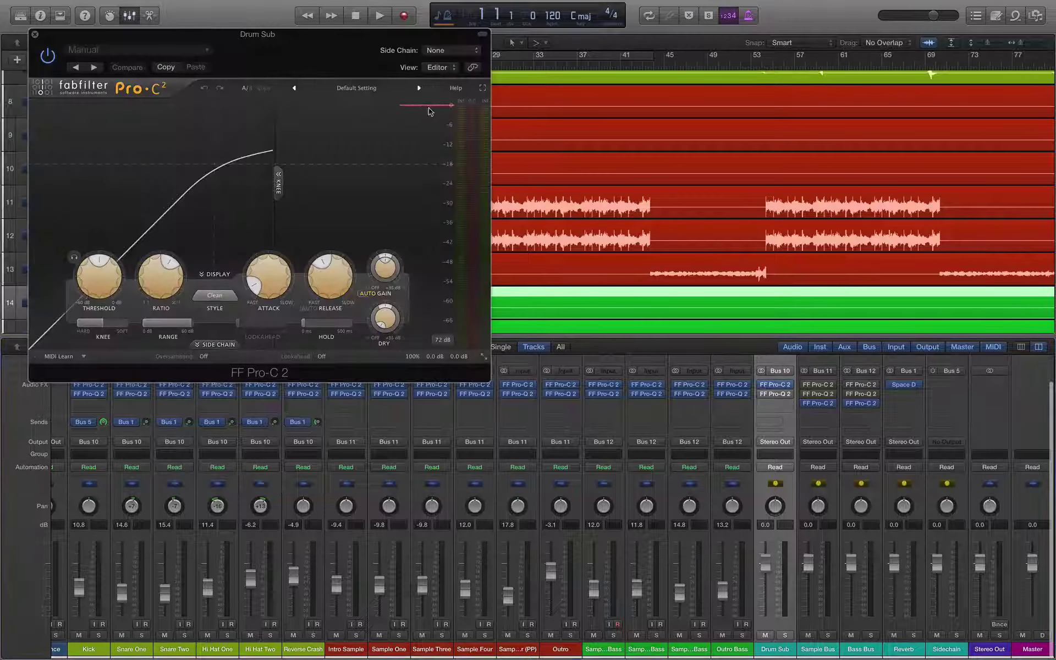
left_click(210, 304)
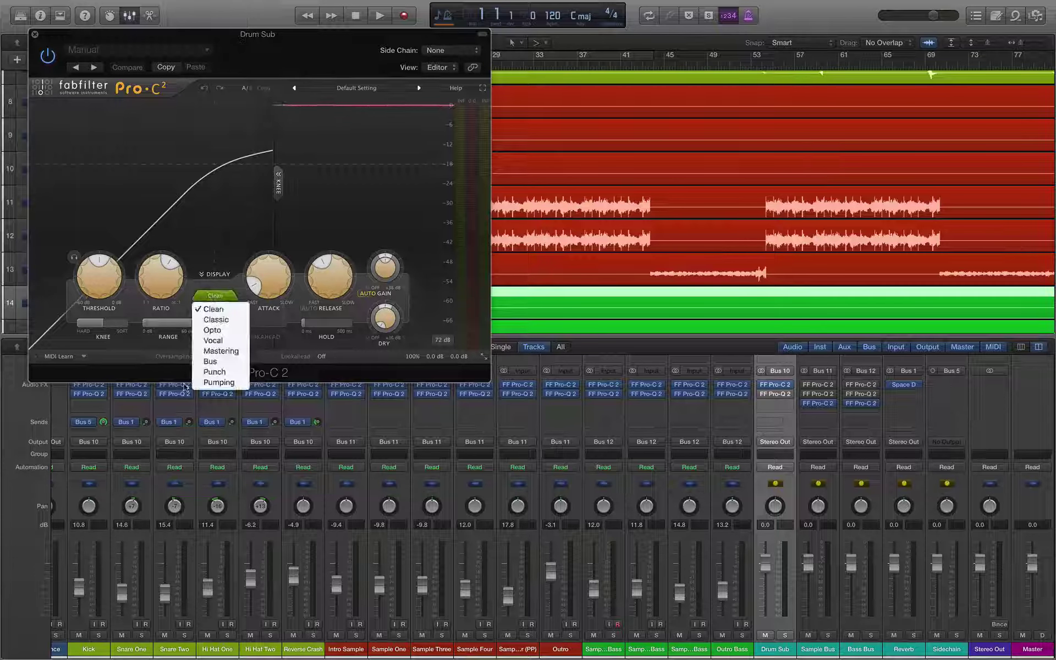
left_click(211, 381)
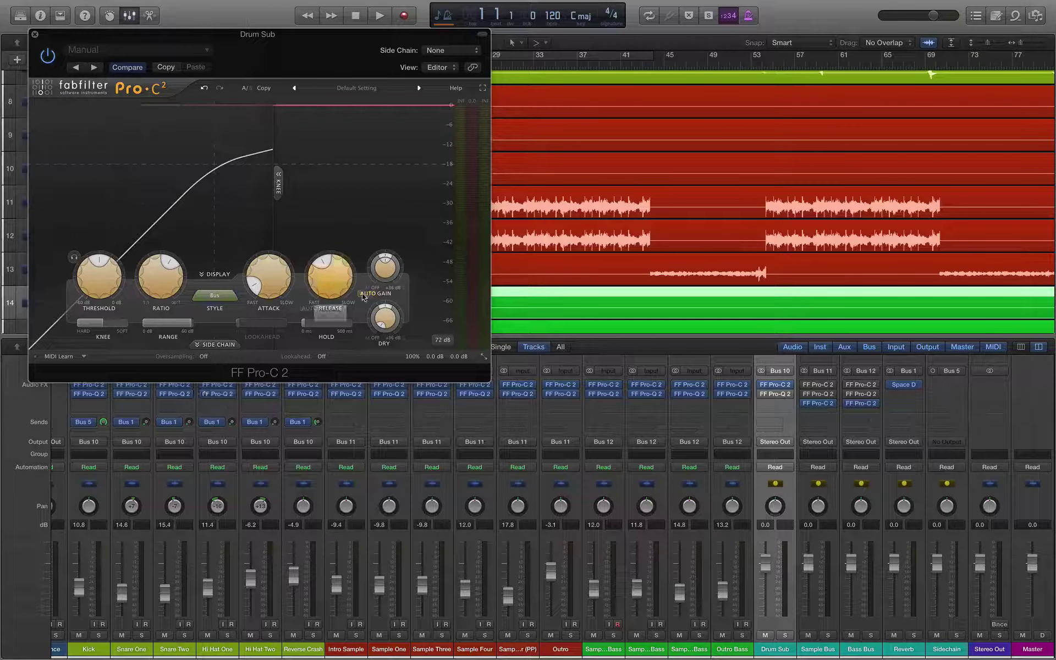
left_click_drag(296, 60, 592, 235)
scroll(465, 105, "up", 3)
- Cycle bars 21 to 45 and briefly play the mix with the Drum Sub compressor open
scroll(468, 108, "up", 4)
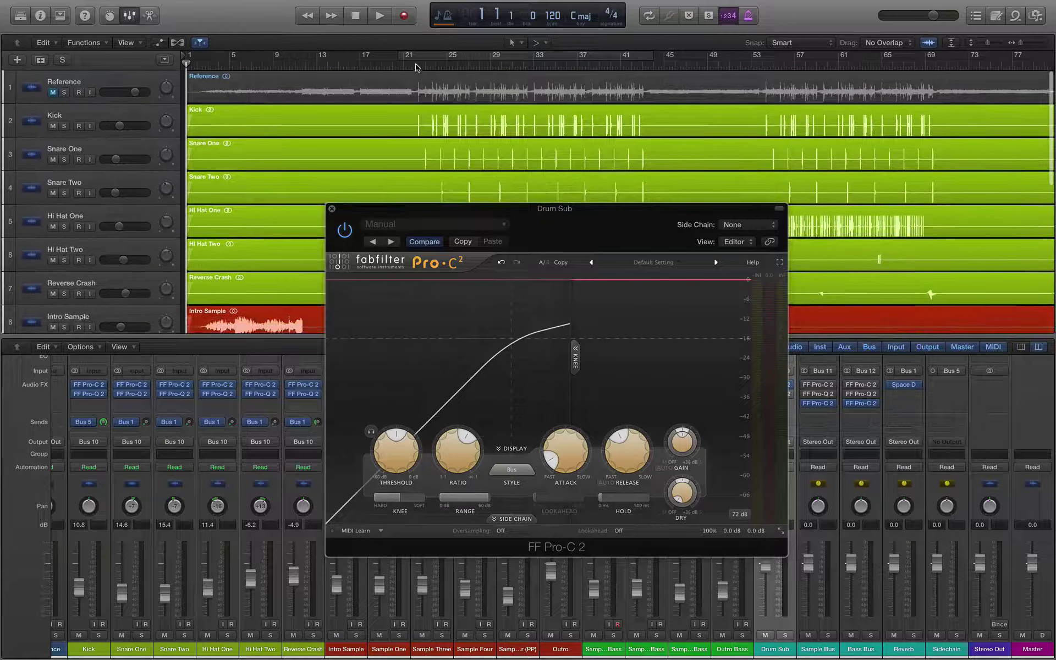
key("c")
key("space")
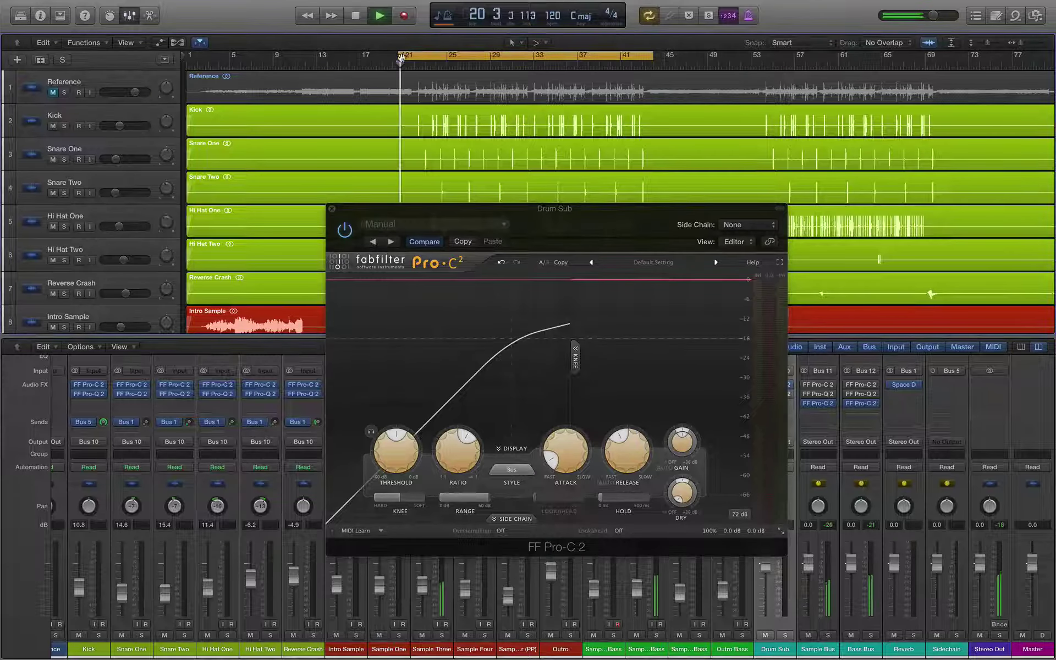
left_click(548, 218)
key("space")
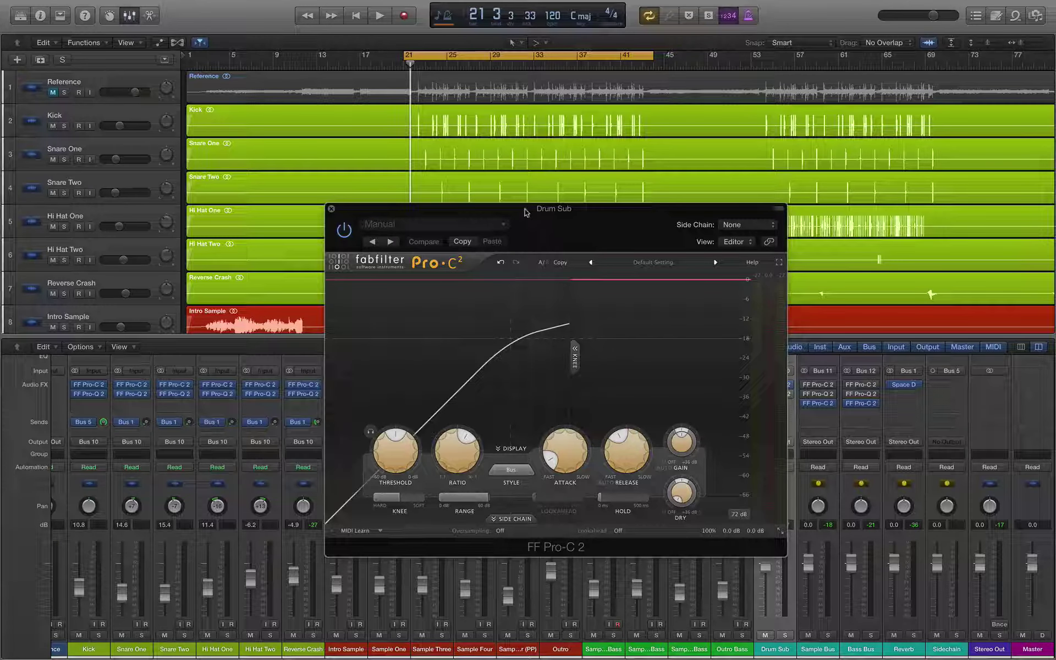
- Lengthen the Drum Sub attack, shorten the release slightly and lower the ratio to about 2.26:1, then play
left_click_drag(544, 234, 521, 200)
mouse_move(528, 428)
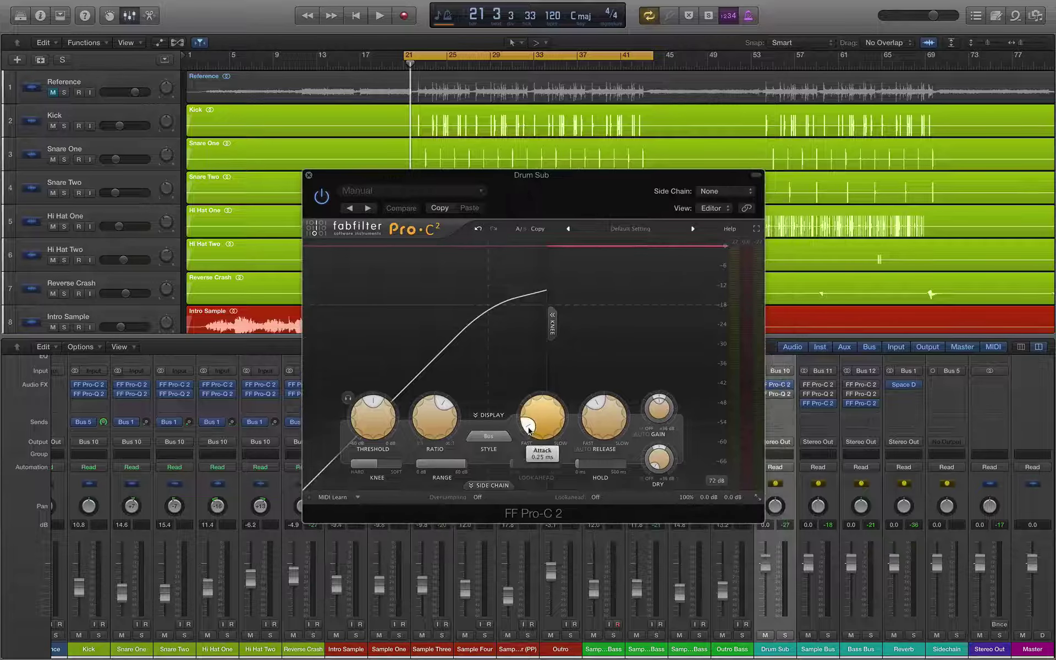
left_click_drag(528, 428, 552, 408)
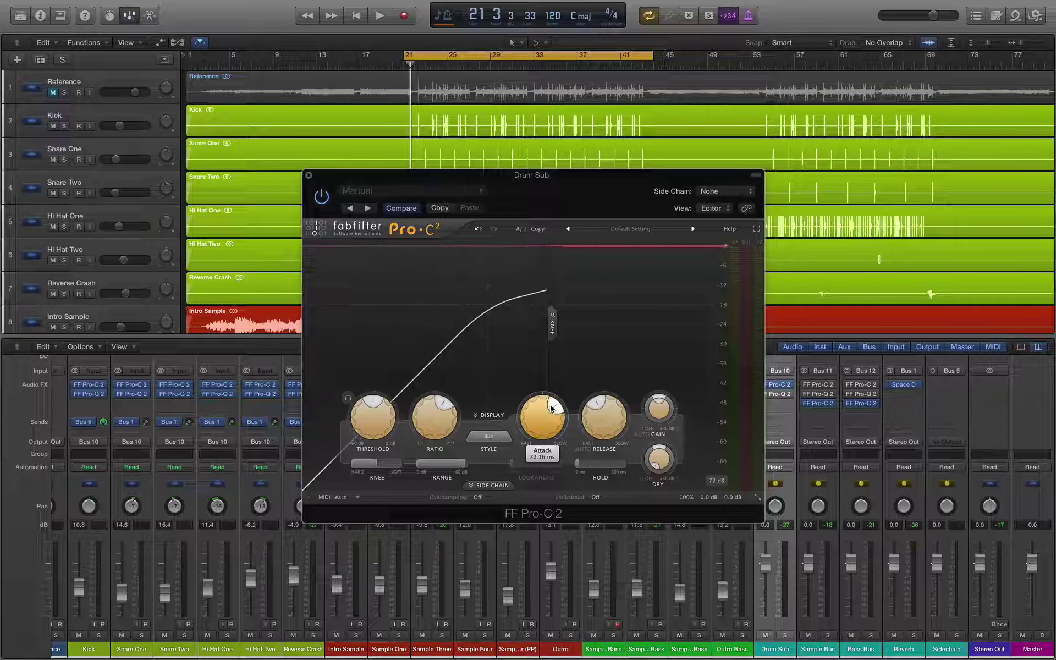
scroll(599, 406, "up", 2)
scroll(592, 408, "down", 3)
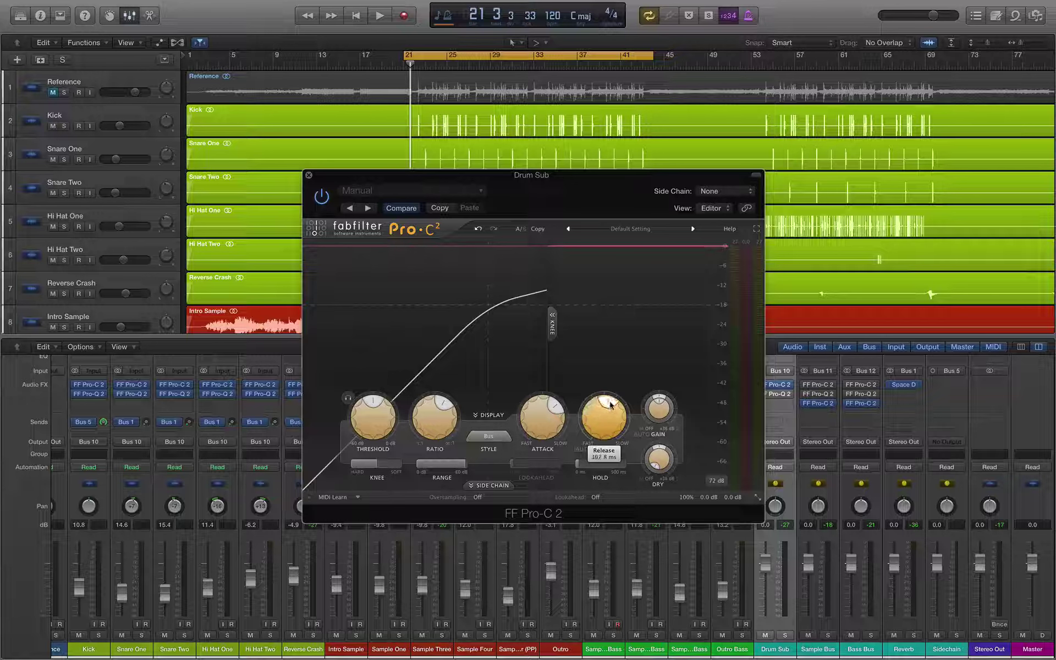
scroll(614, 408, "down", 1)
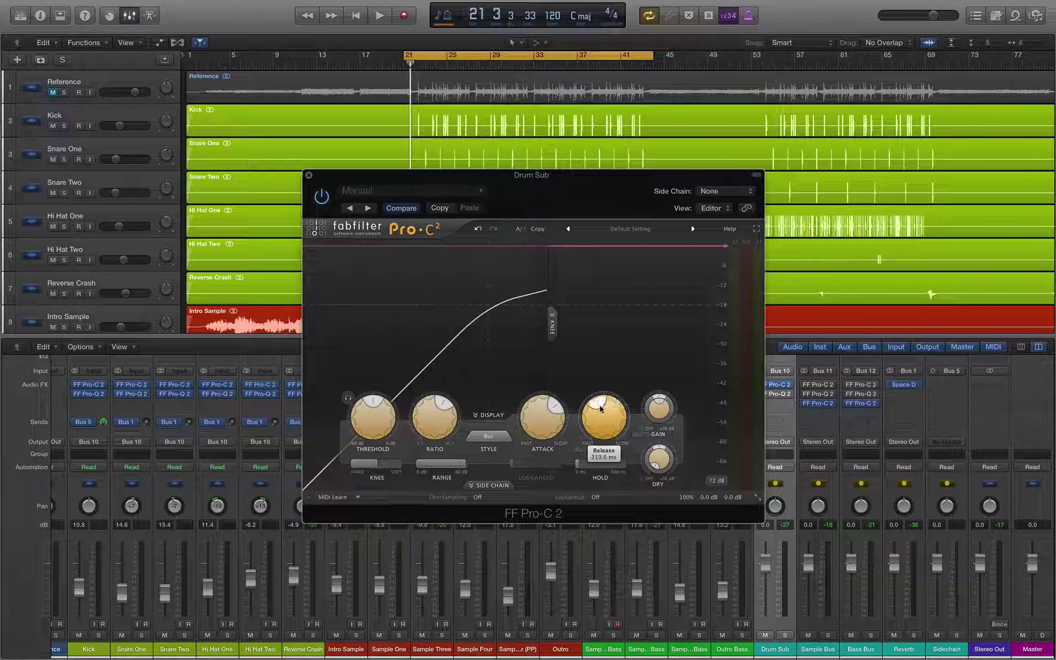
left_click_drag(588, 410, 586, 416)
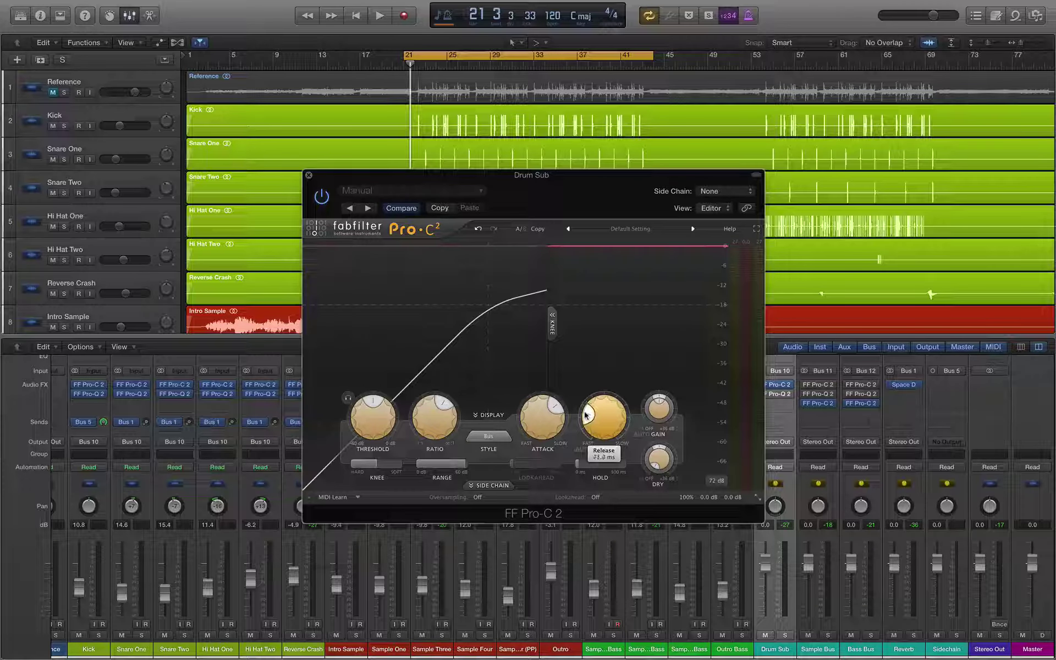
left_click_drag(435, 401, 429, 407)
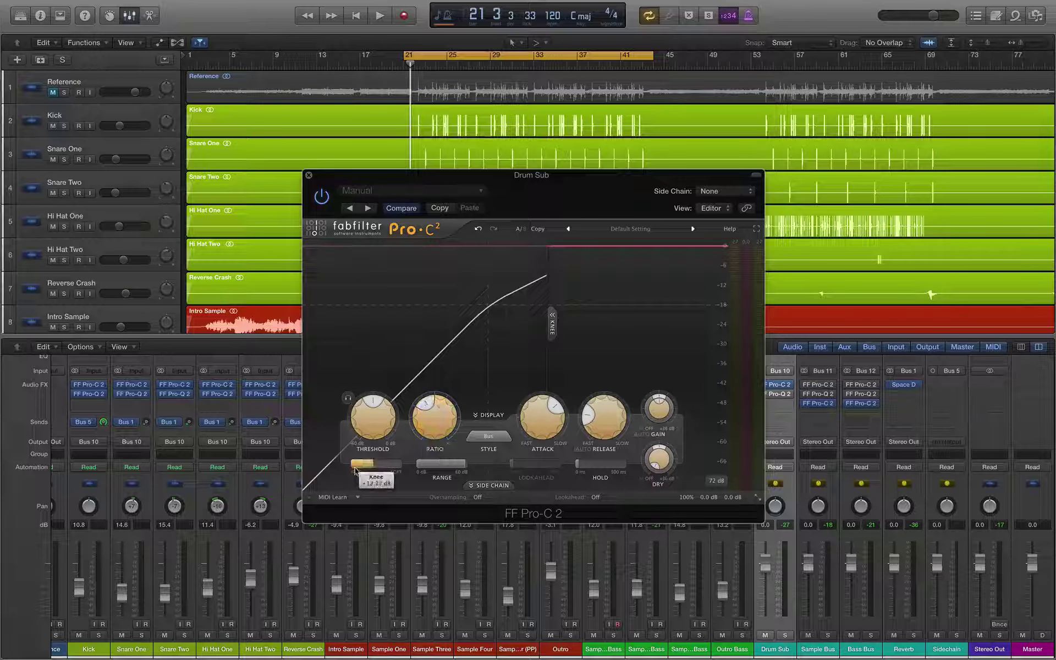
key("space")
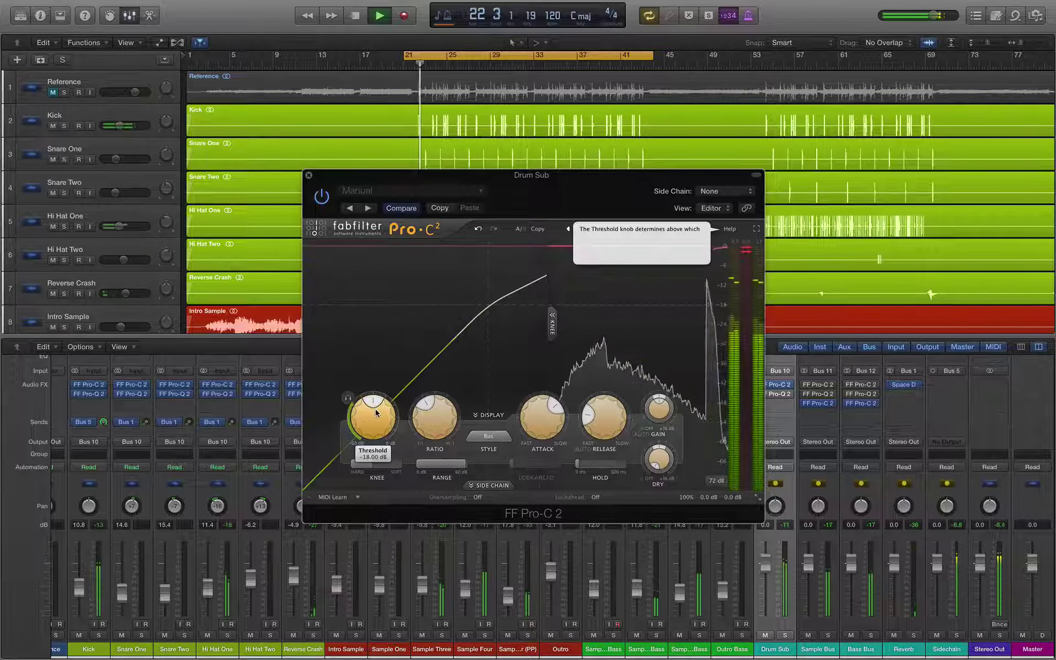
- While the mix plays, try a -22.8 dB threshold, settle on about -18 dB, then stop and close
left_click_drag(374, 403, 369, 407)
key("space")
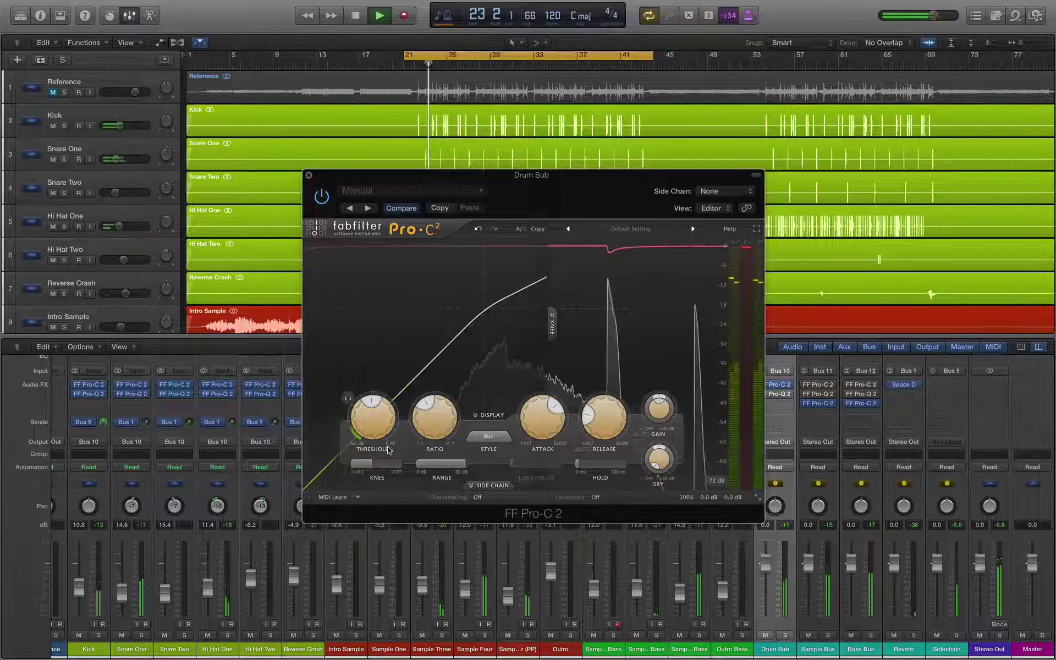
mouse_move(374, 418)
left_click_drag(375, 418, 371, 405)
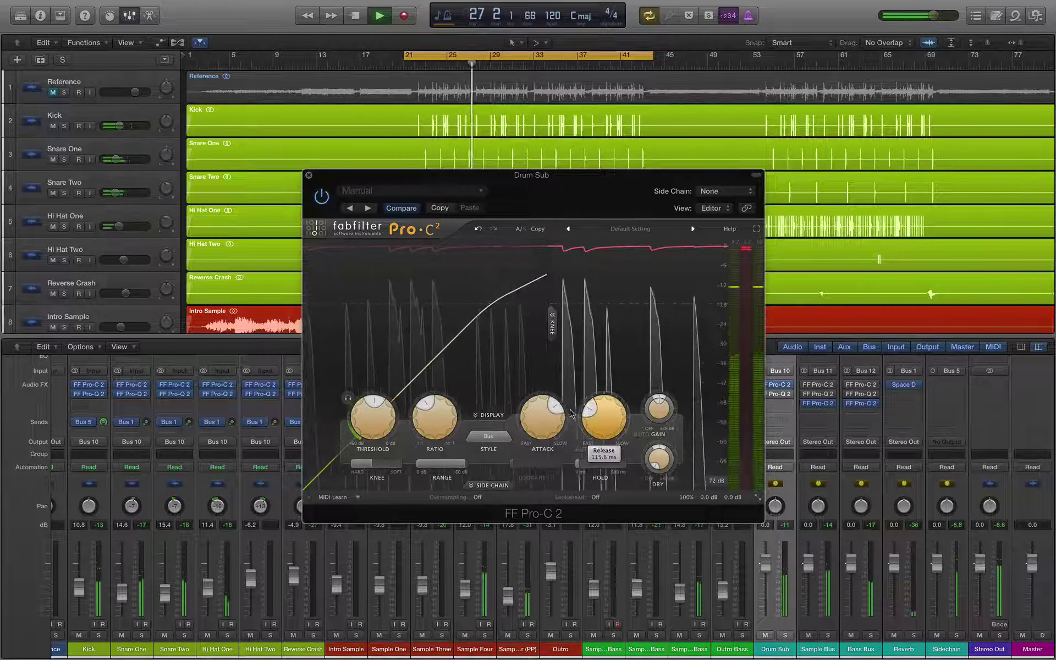
mouse_move(554, 411)
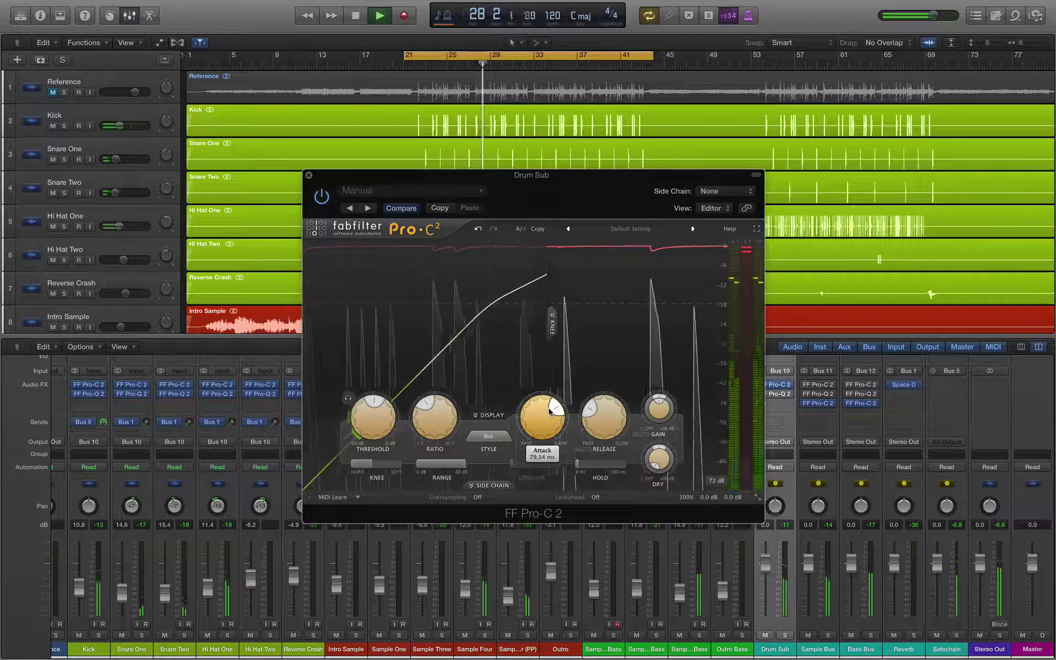
mouse_move(431, 406)
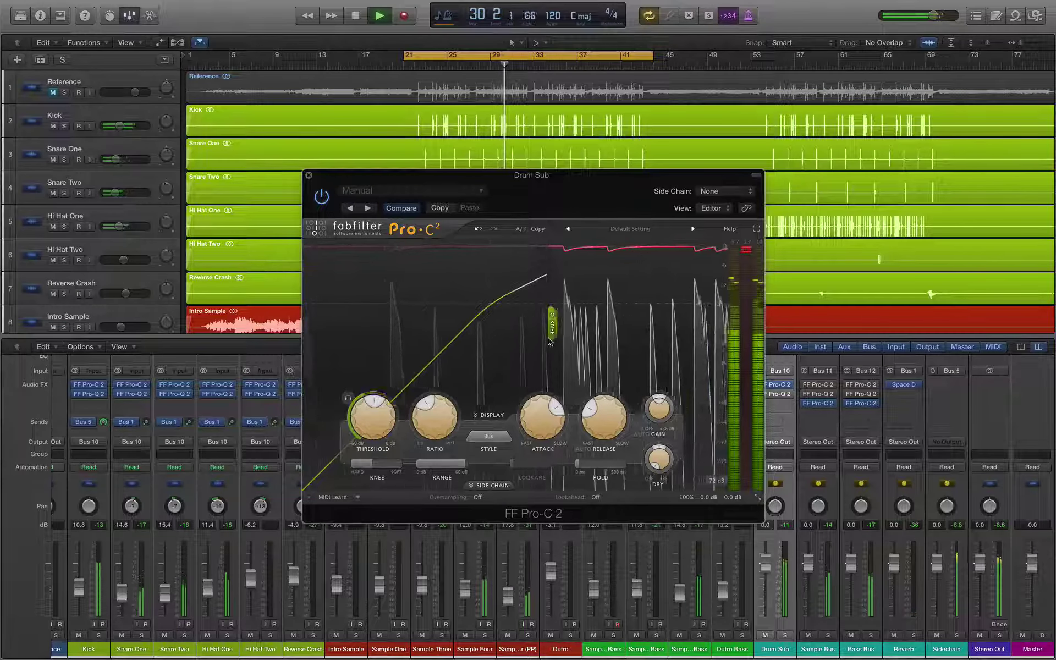
mouse_move(378, 406)
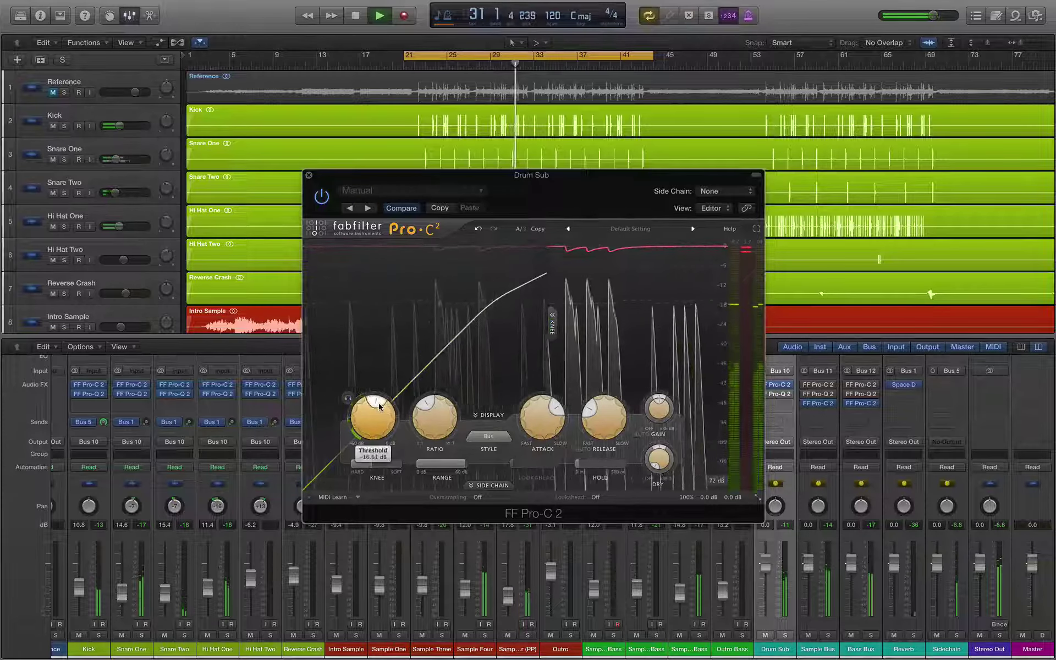
mouse_move(360, 472)
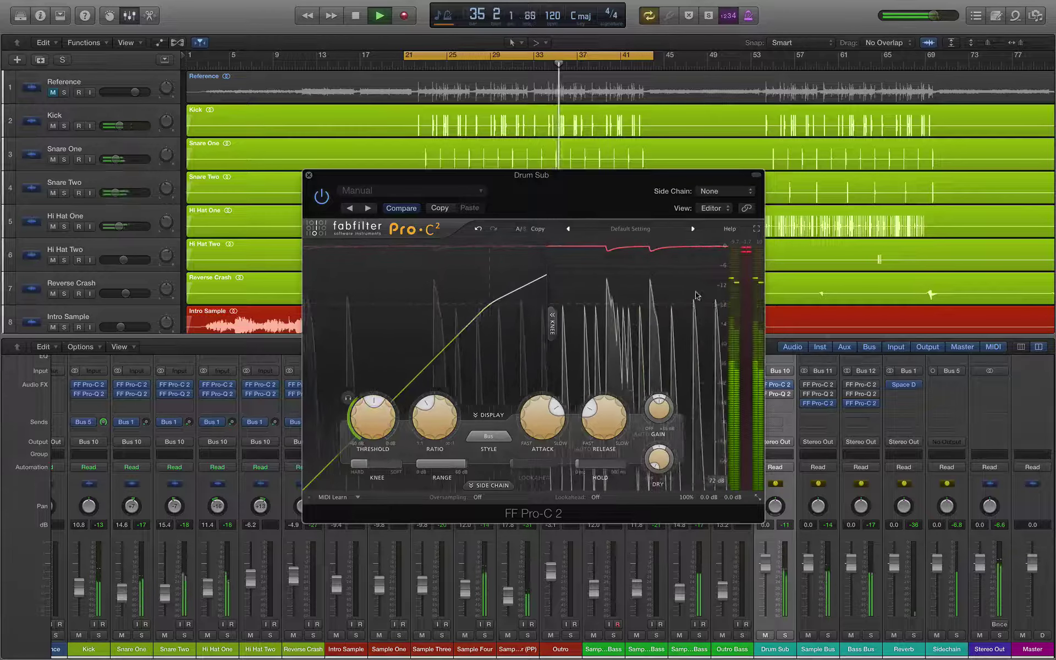
key("space")
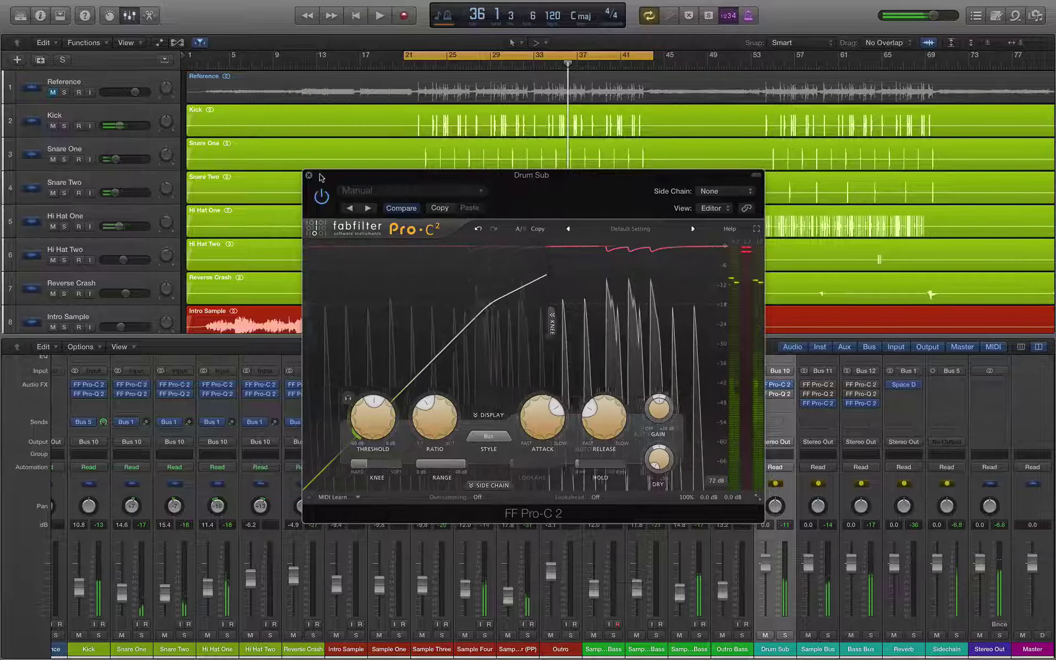
left_click(309, 175)
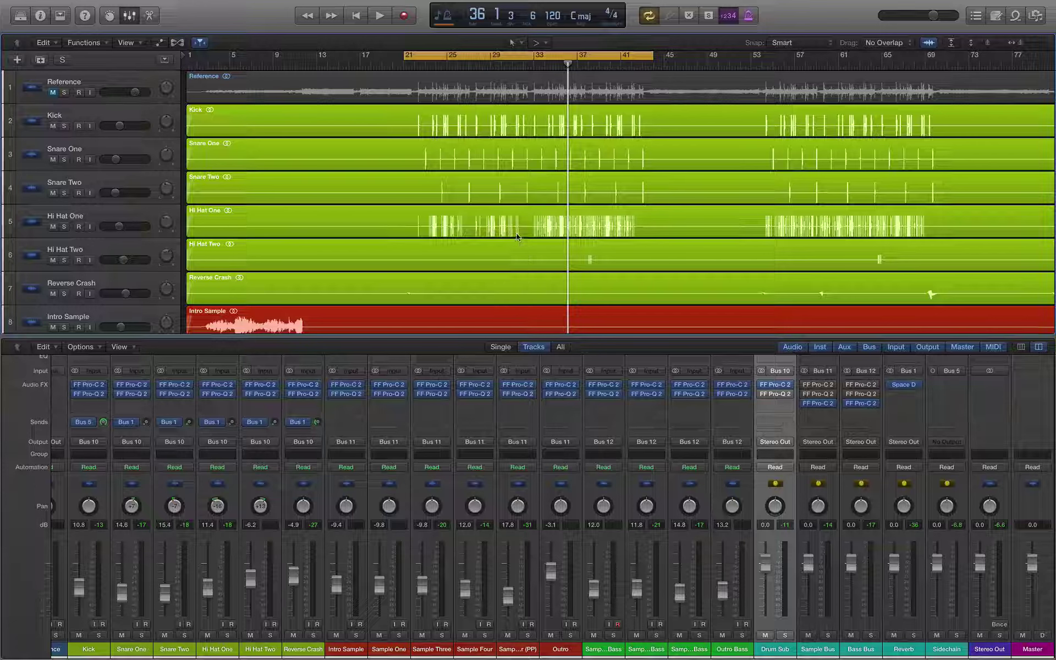
- Shorten the Drum Sub release to about 318 ms during playback, then close the compressor and stop
left_click(778, 384)
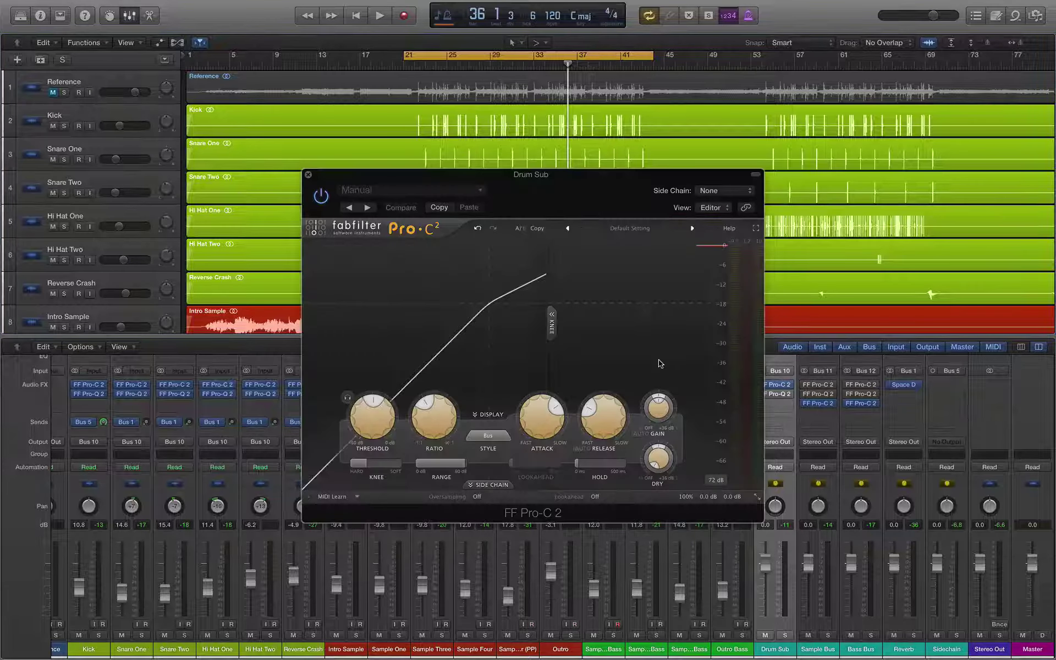
key("space")
mouse_move(595, 402)
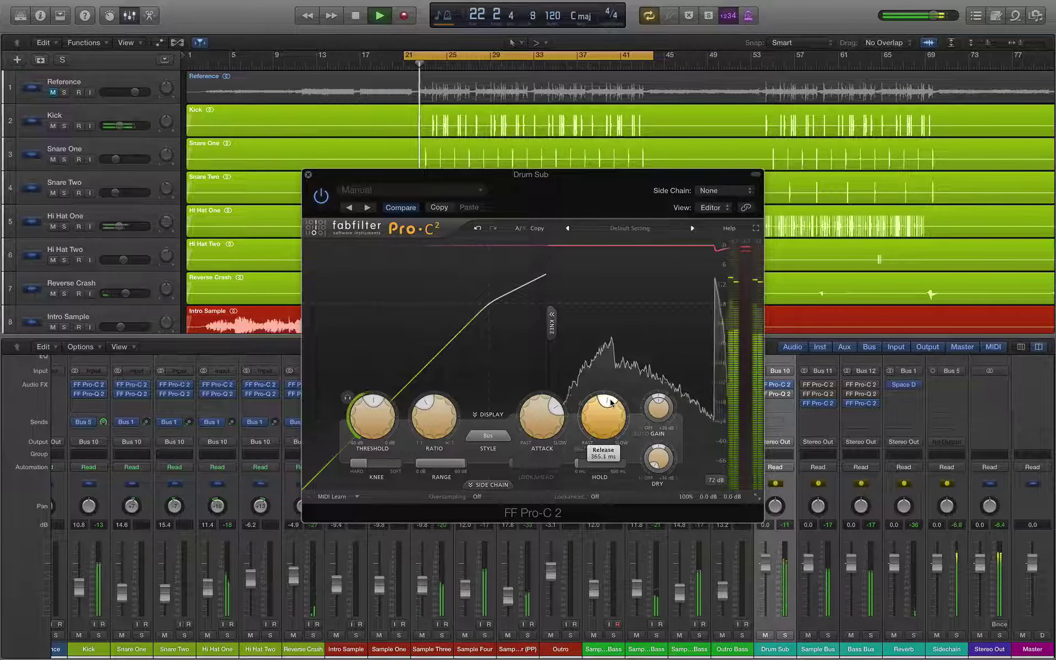
left_click_drag(605, 396, 606, 407)
key("space")
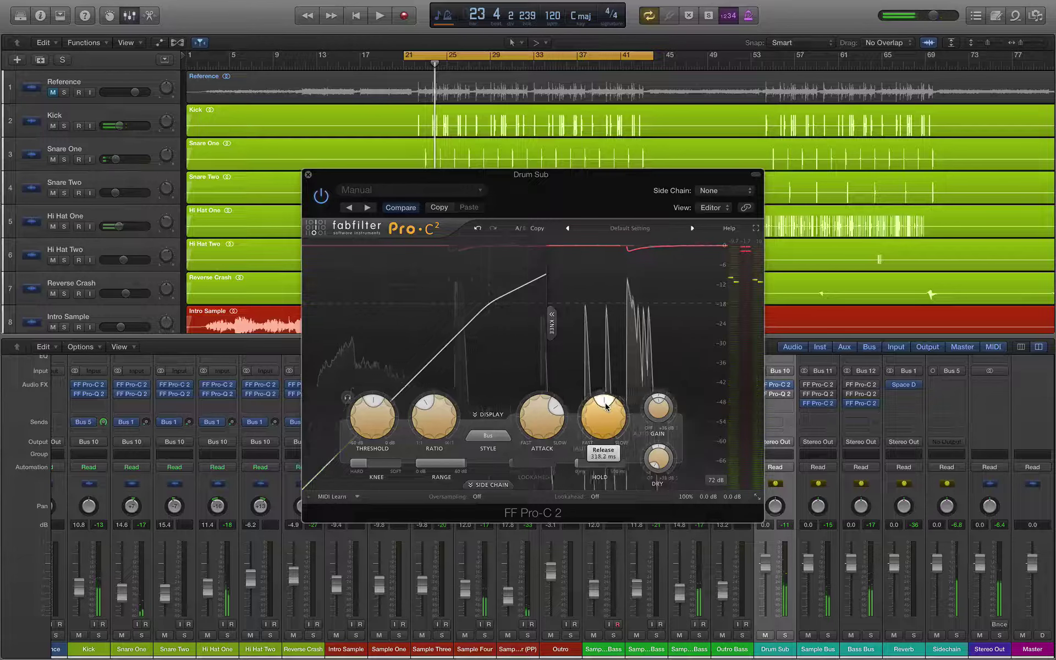
key("space")
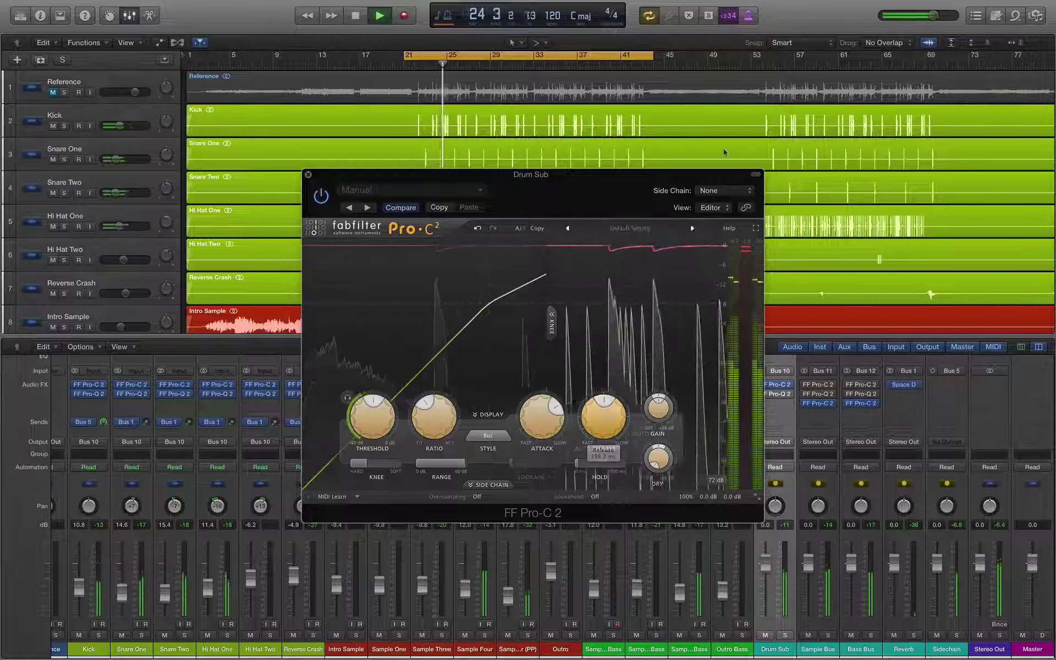
left_click(310, 176)
key("space")
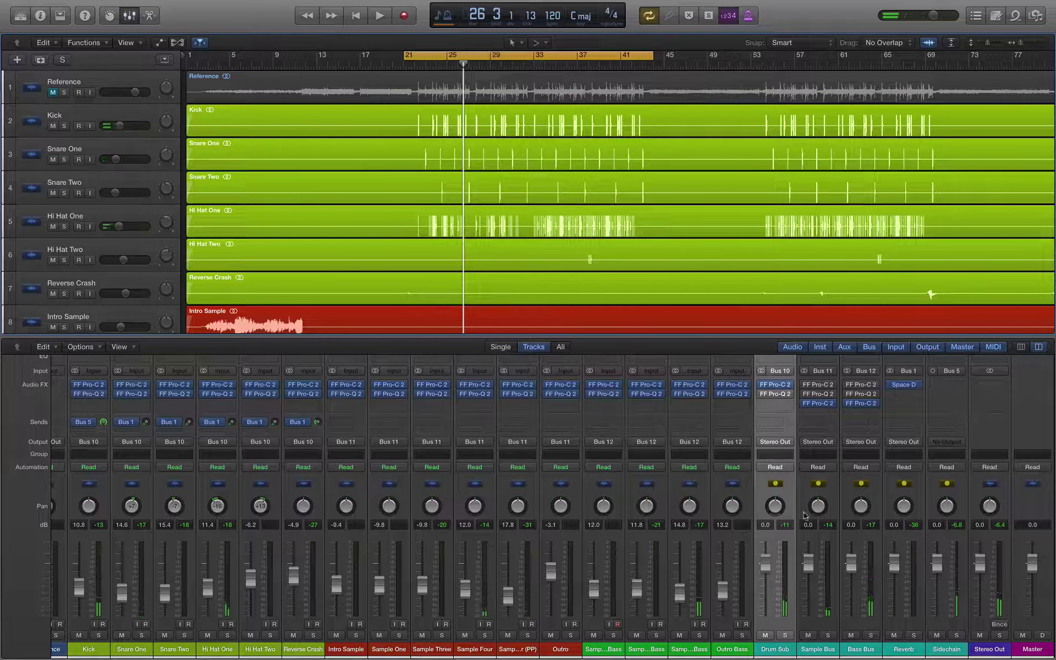
- Set the Sample Bus Pro-C 2 to Bus style, attack about 59 ms and ratio about 2.12:1
left_click(819, 640)
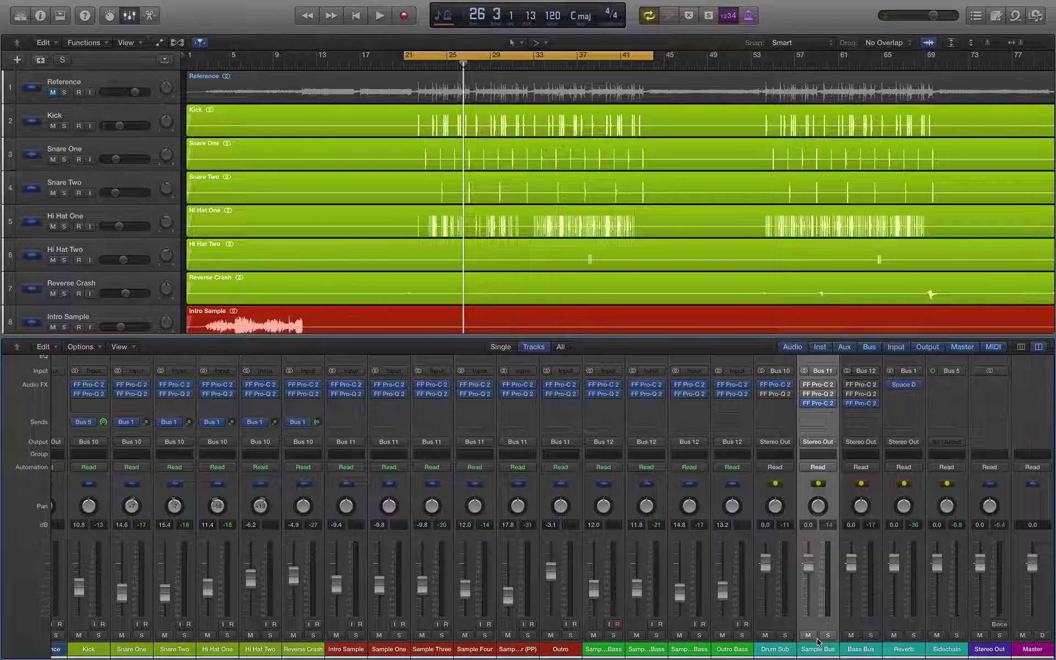
mouse_move(806, 387)
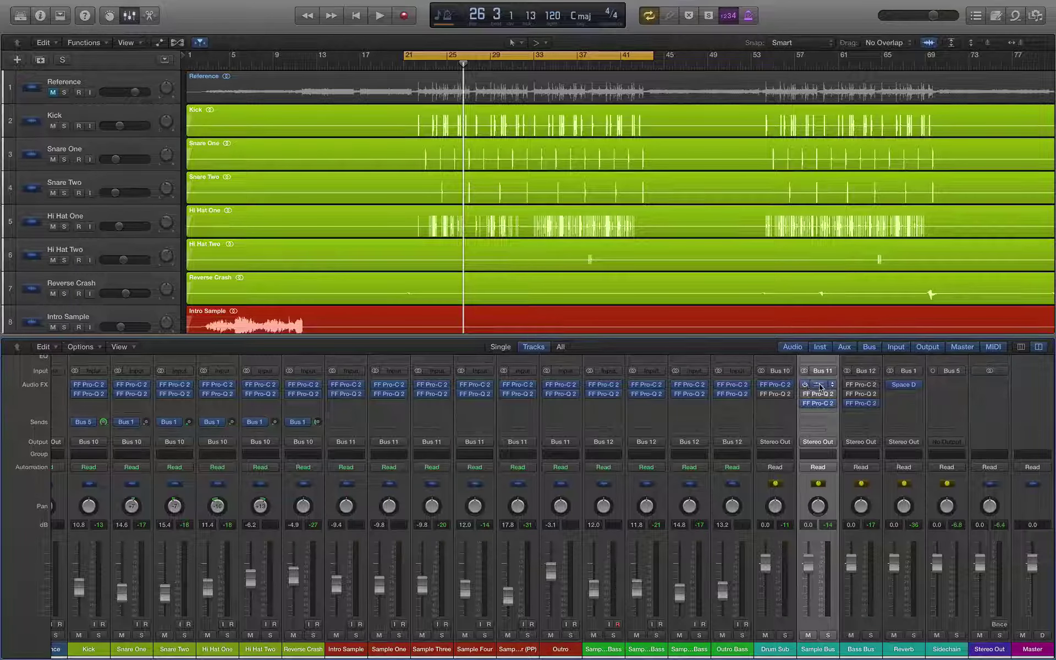
left_click(821, 387)
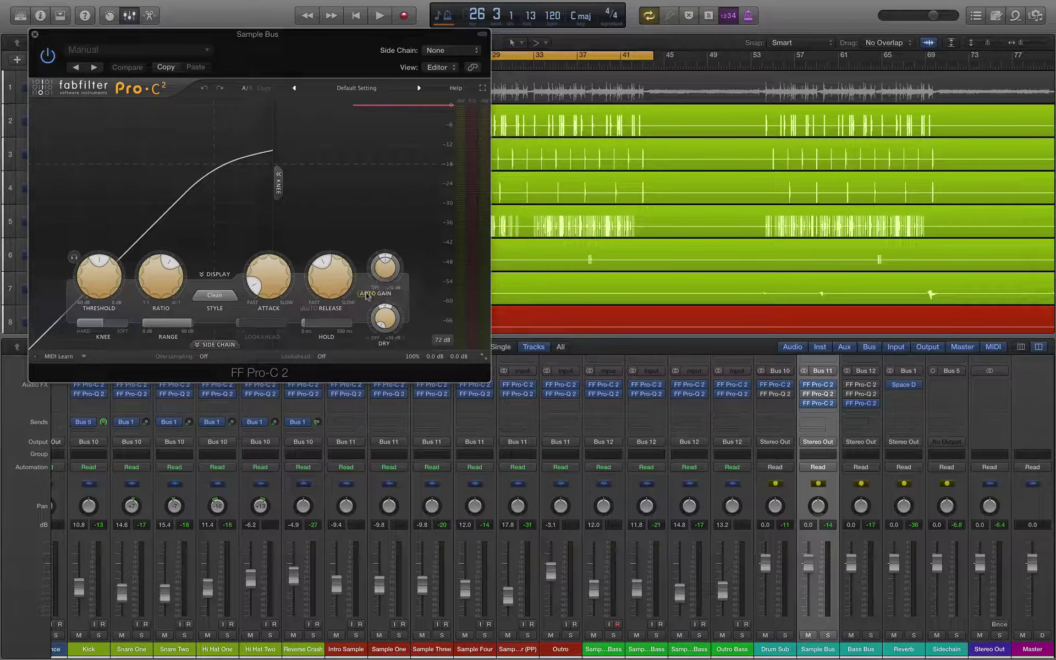
left_click_drag(308, 34, 565, 108)
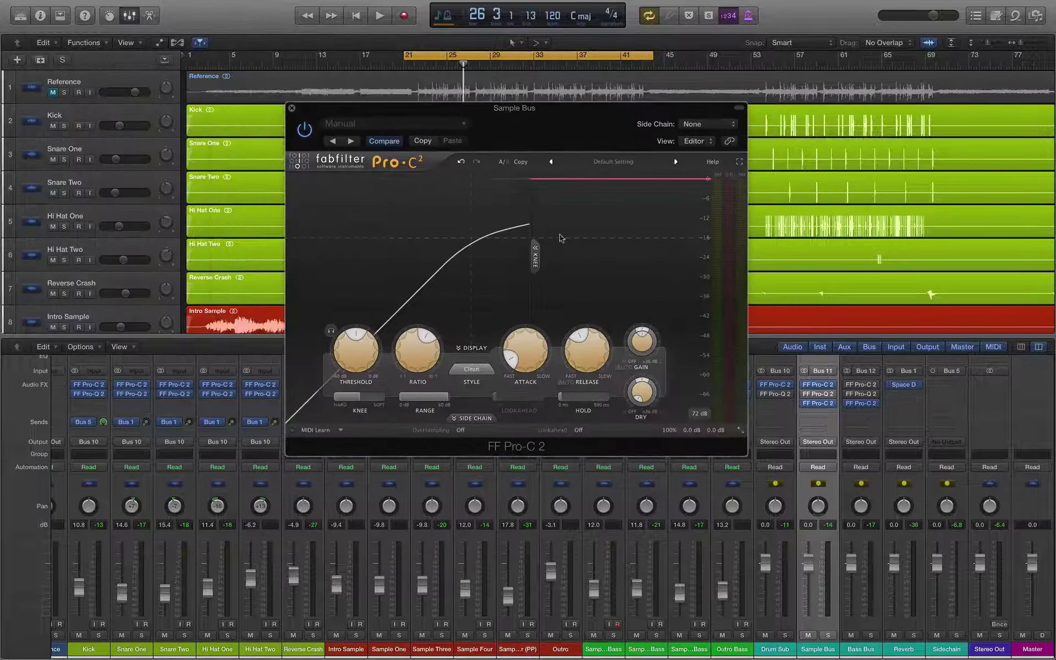
left_click(476, 370)
left_click(468, 434)
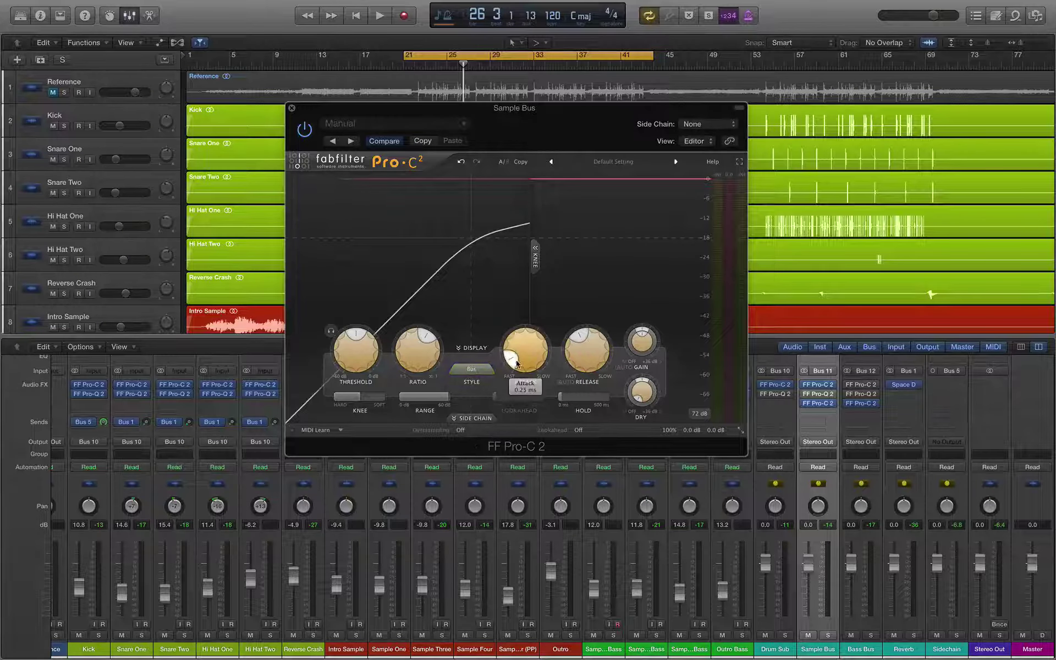
left_click_drag(519, 347, 529, 350)
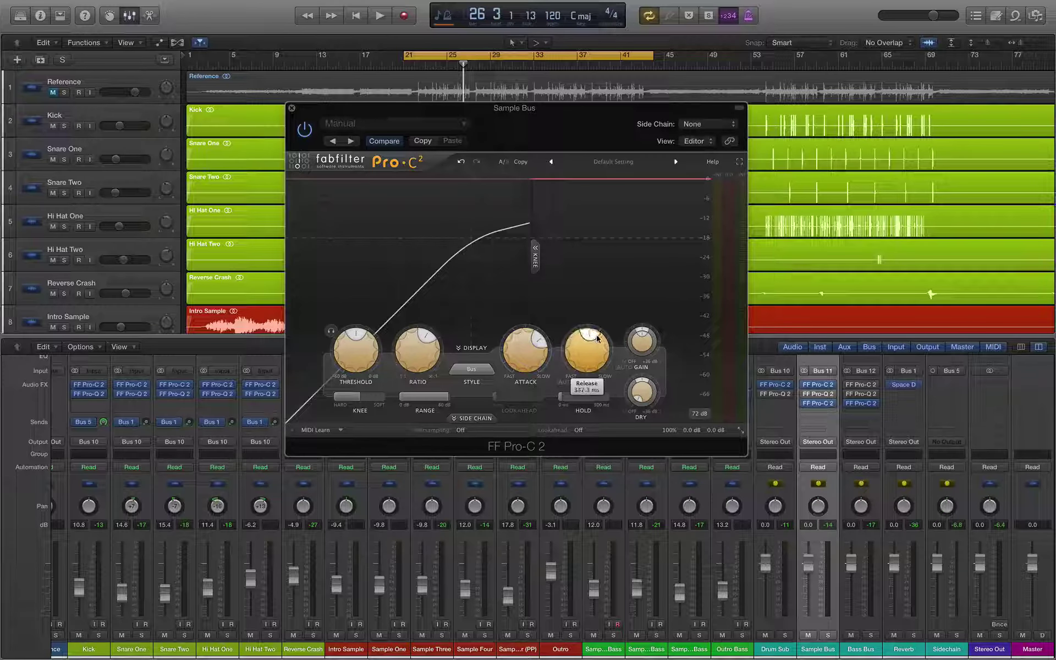
left_click_drag(413, 331, 352, 341)
- While playing, set the attack to about 74.7 ms and threshold to -23.57 dB, then stop and close
key("space")
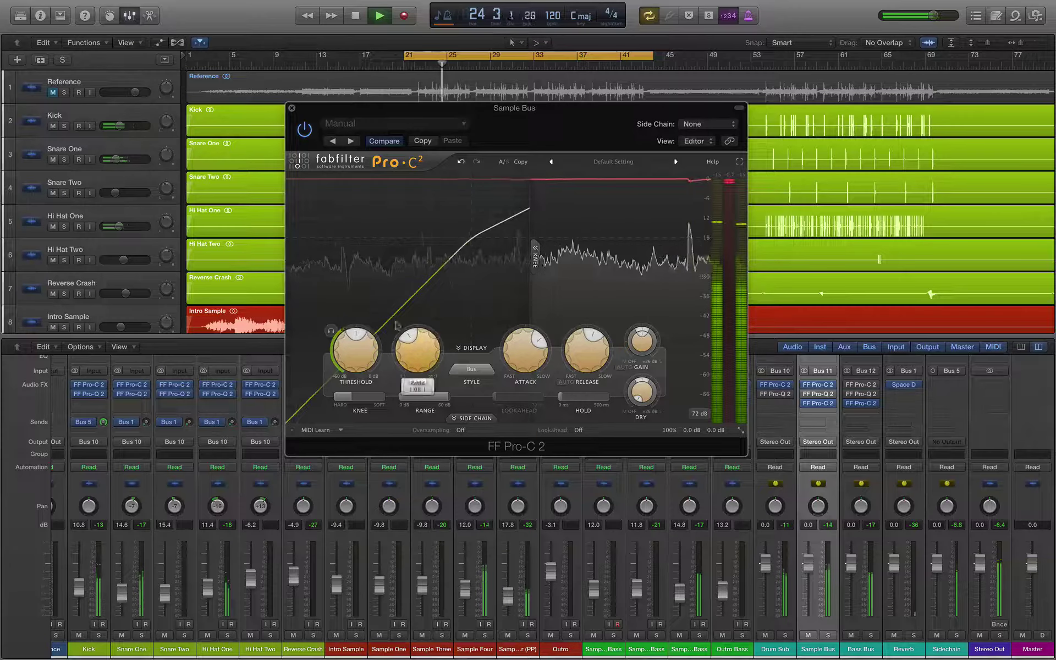
left_click_drag(540, 340, 539, 343)
left_click_drag(373, 357, 347, 338)
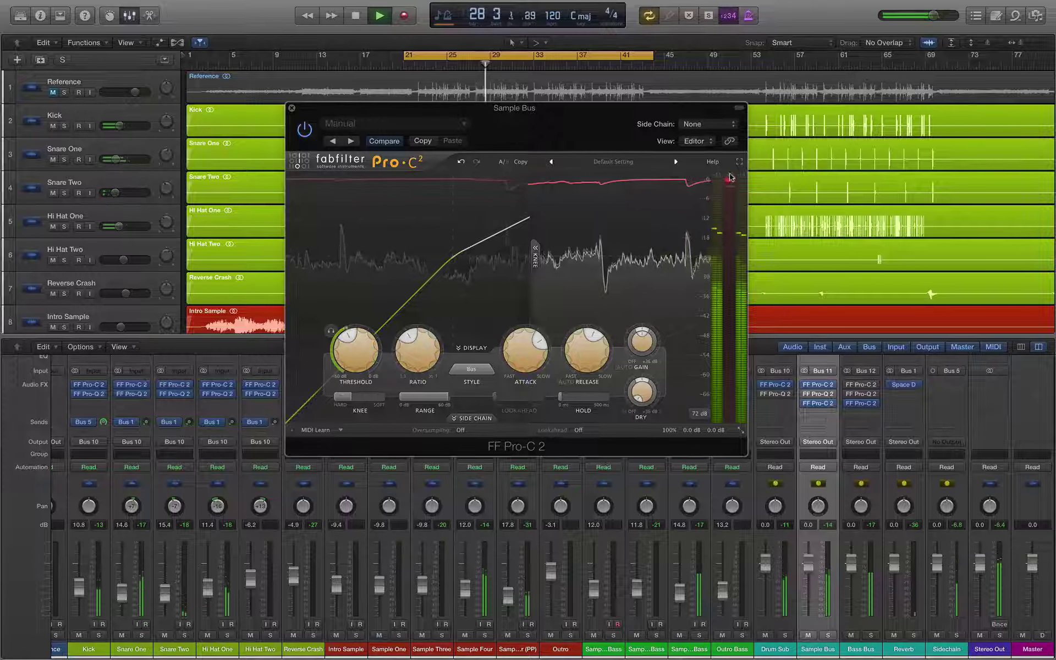
mouse_move(590, 340)
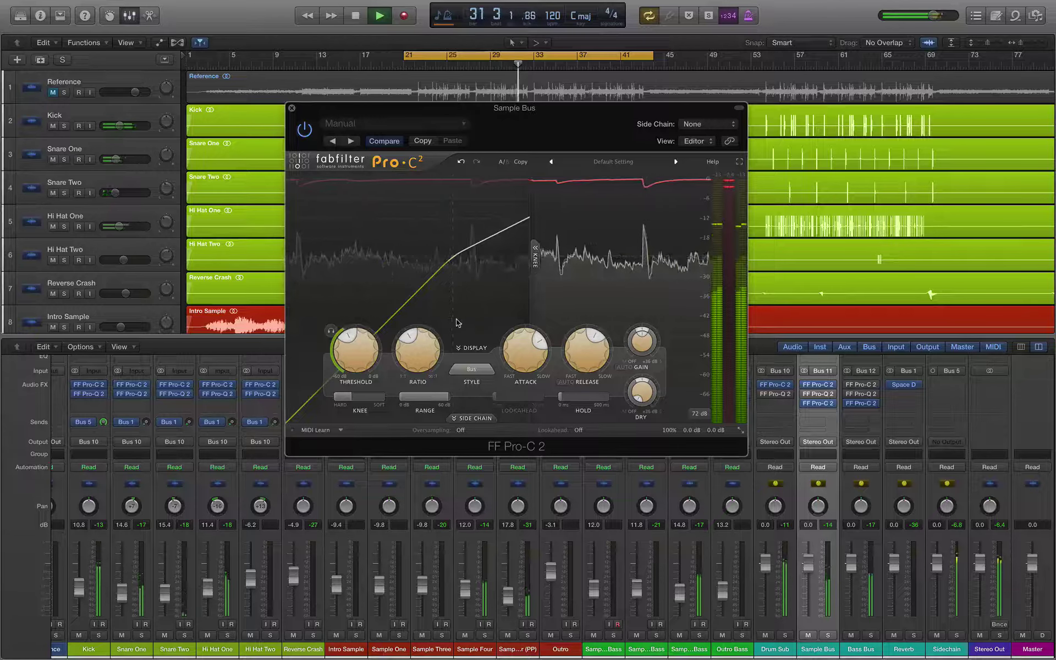
left_click_drag(356, 337, 351, 337)
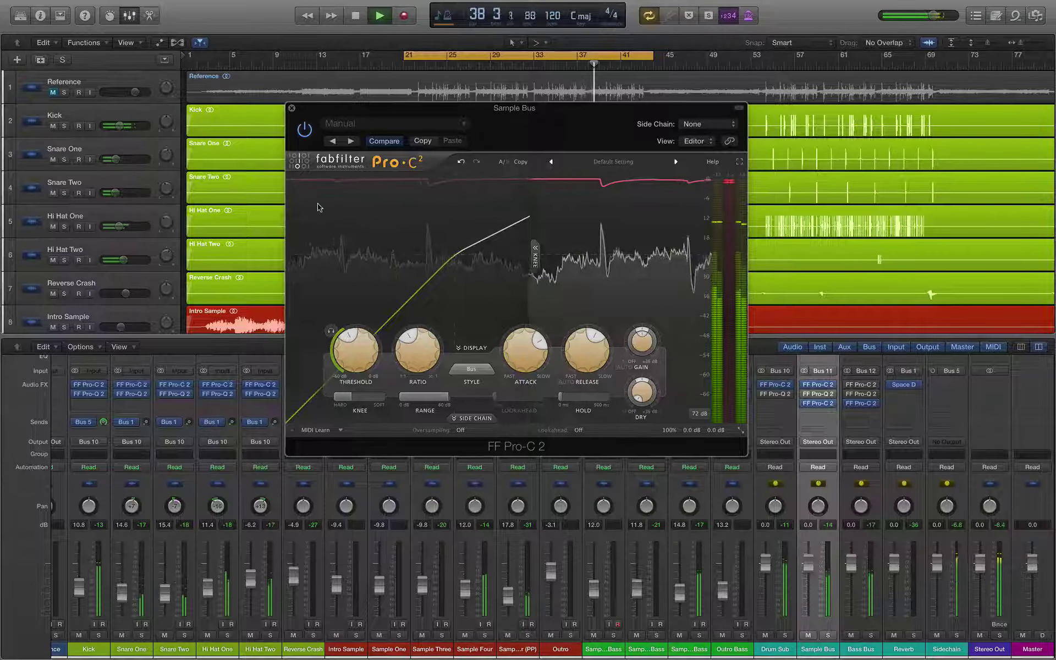
key("space")
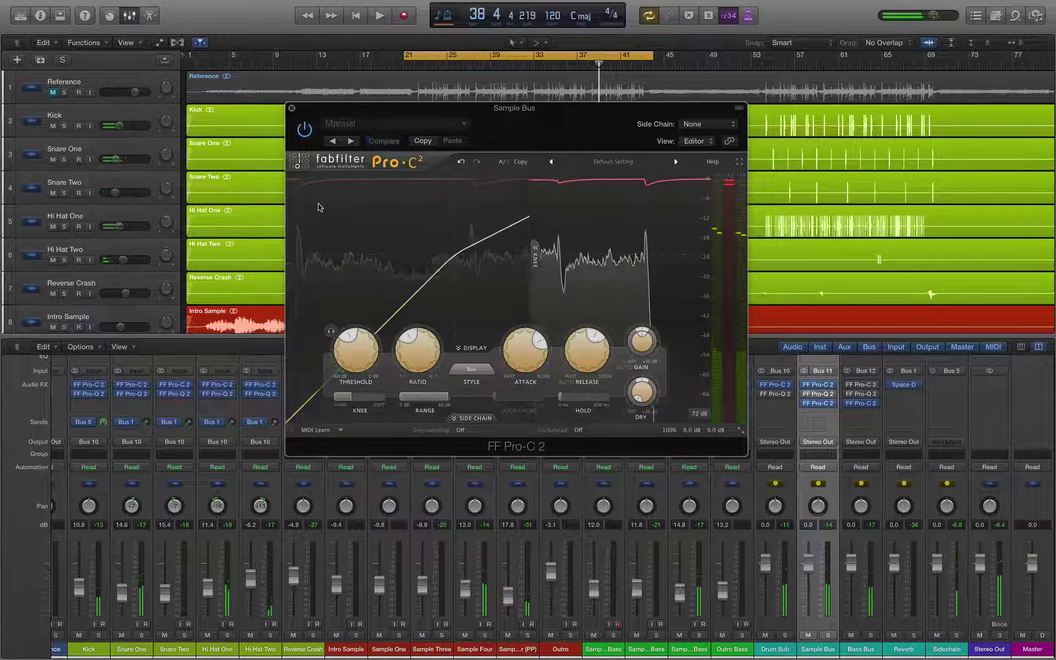
key("super+w")
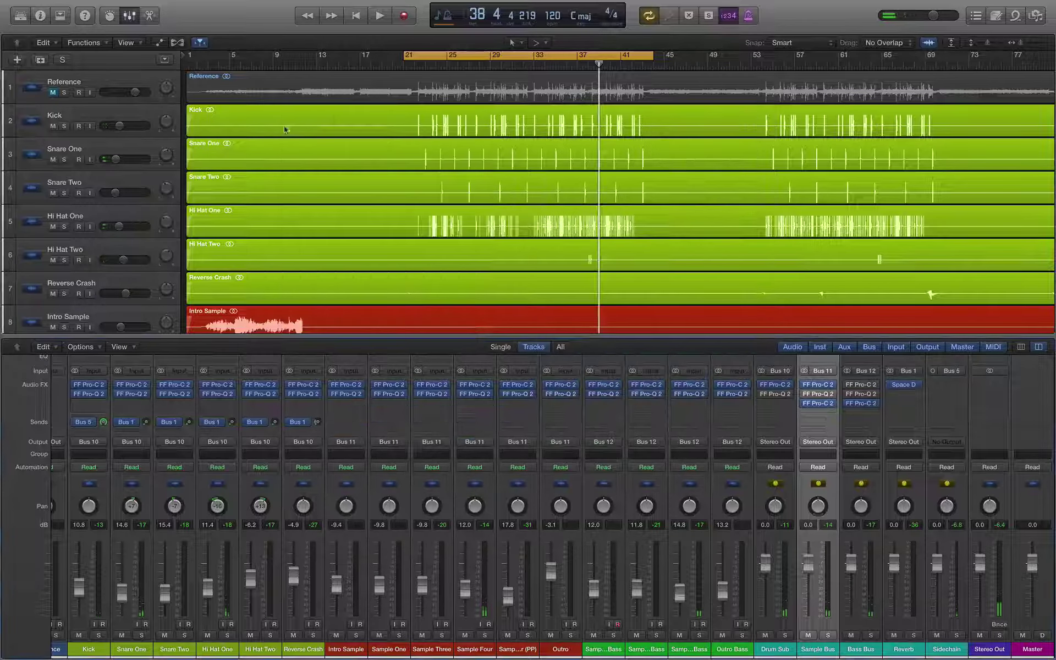
- Set the Bass Bus Pro-C 2 to Bus style, slow the attack to about 99 ms, raise the ratio and soften the knee
left_click(861, 385)
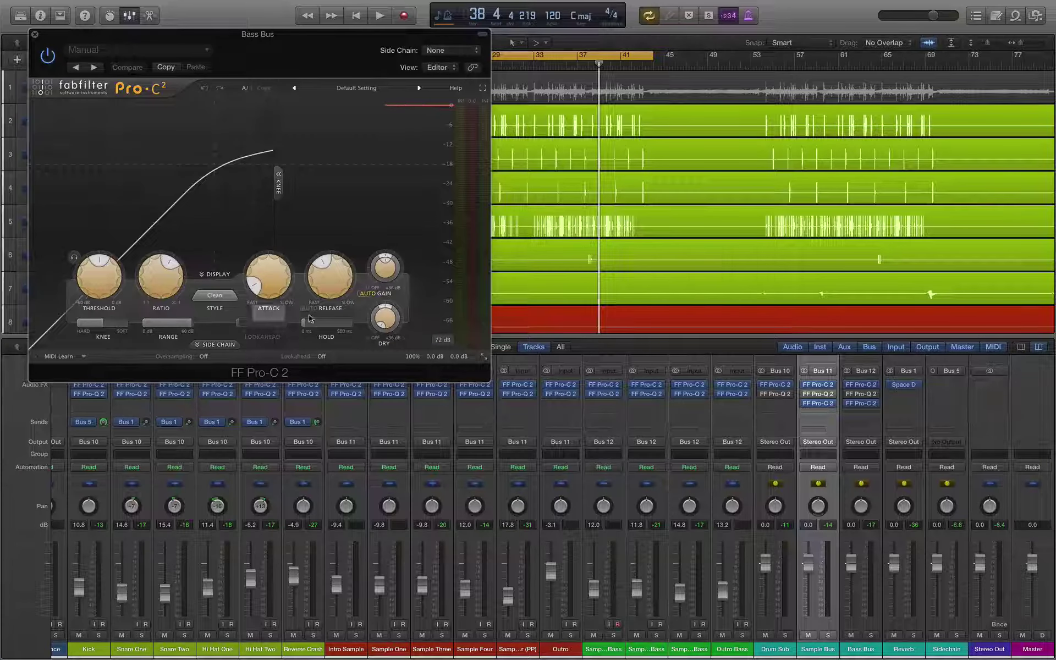
left_click(214, 296)
left_click(218, 368)
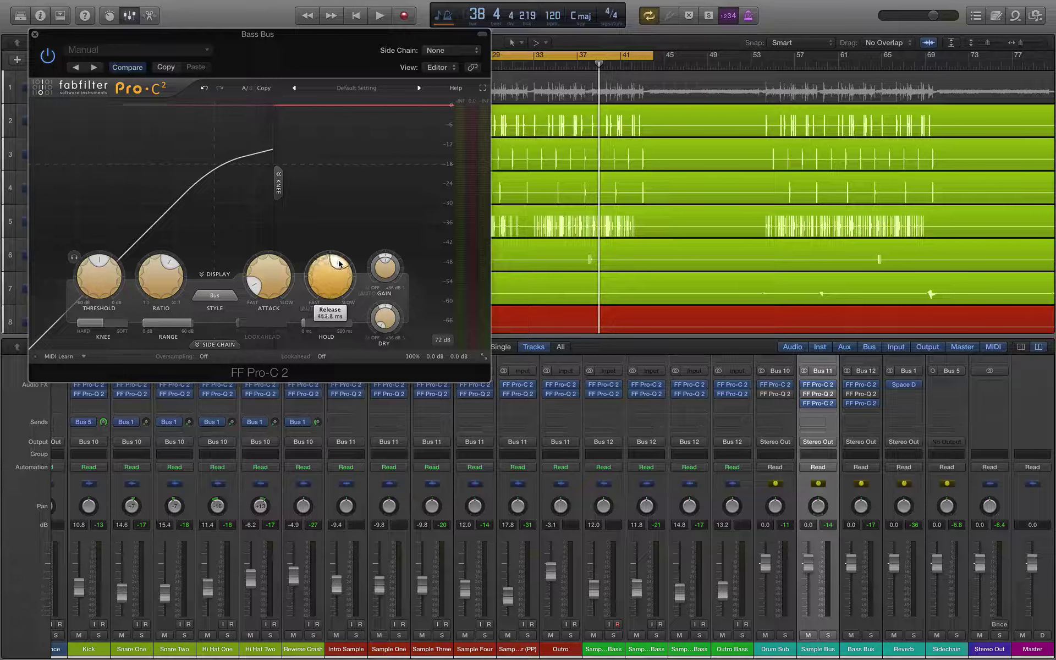
scroll(259, 269, "up", 2)
left_click_drag(272, 260, 347, 275)
left_click_drag(261, 47, 373, 99)
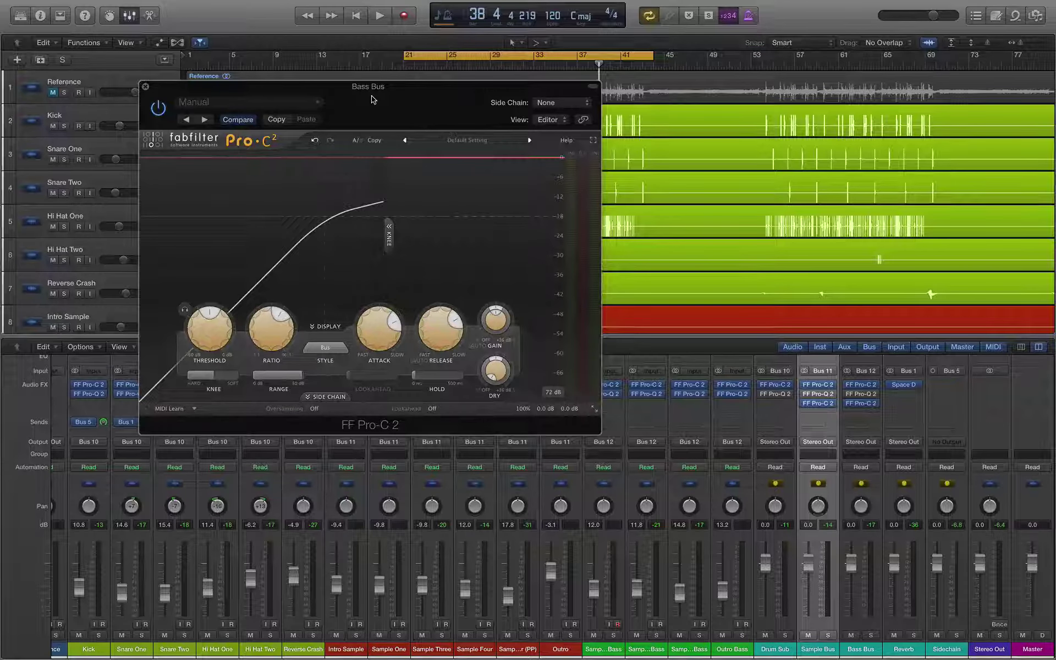
left_click_drag(280, 315, 265, 312)
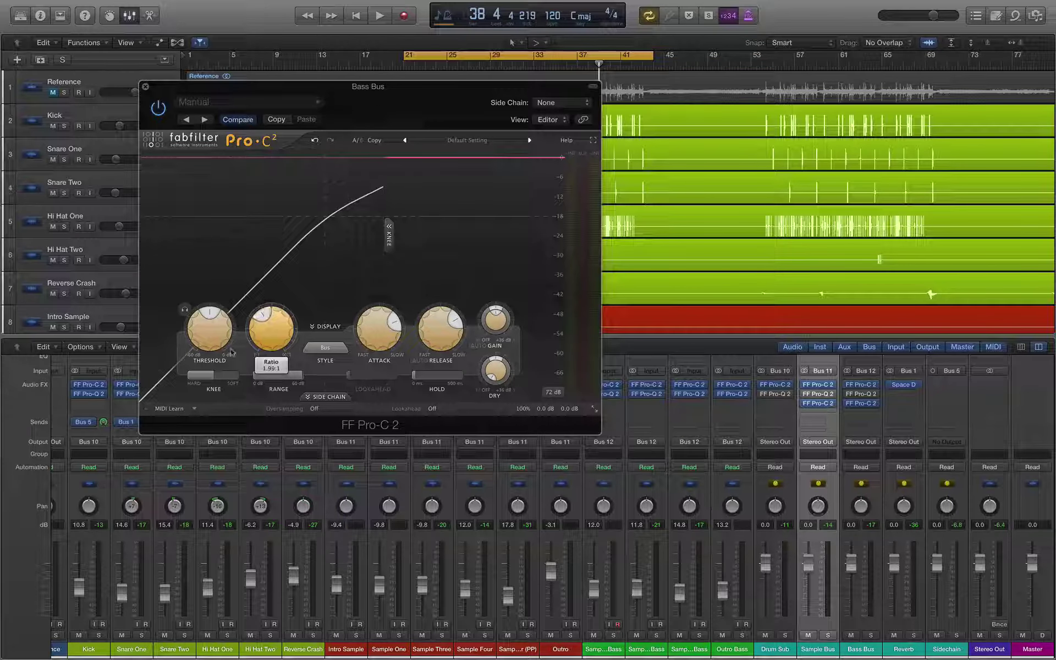
left_click_drag(219, 375, 215, 379)
left_click_drag(330, 86, 429, 170)
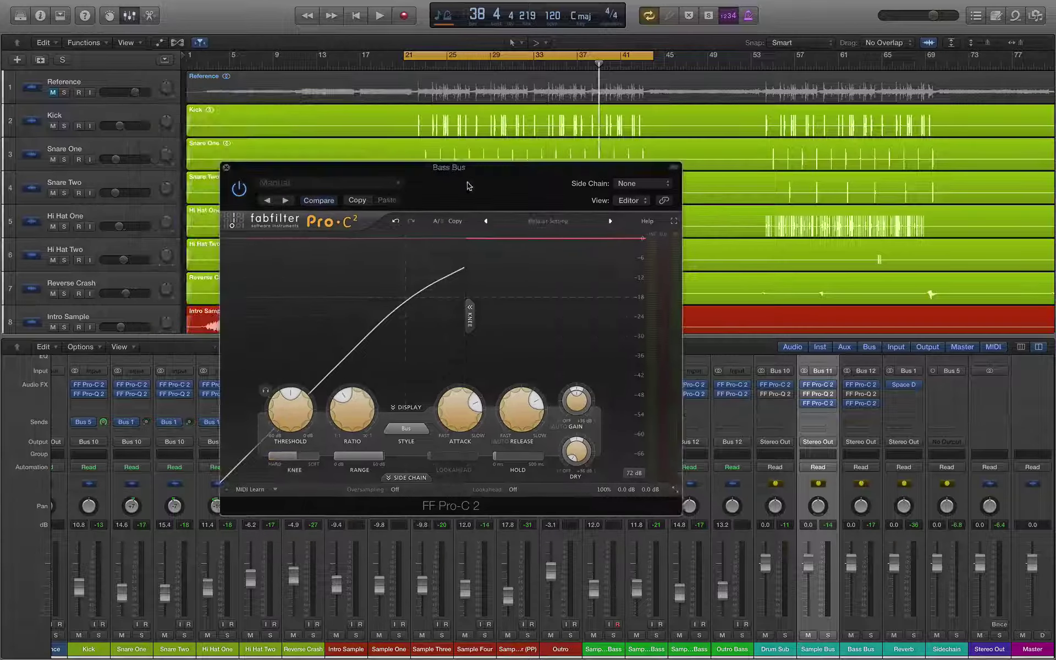
- Lower the Bass Bus threshold to about -22.7 dB while auditioning, then stop and close the compressor
key("space")
mouse_move(310, 395)
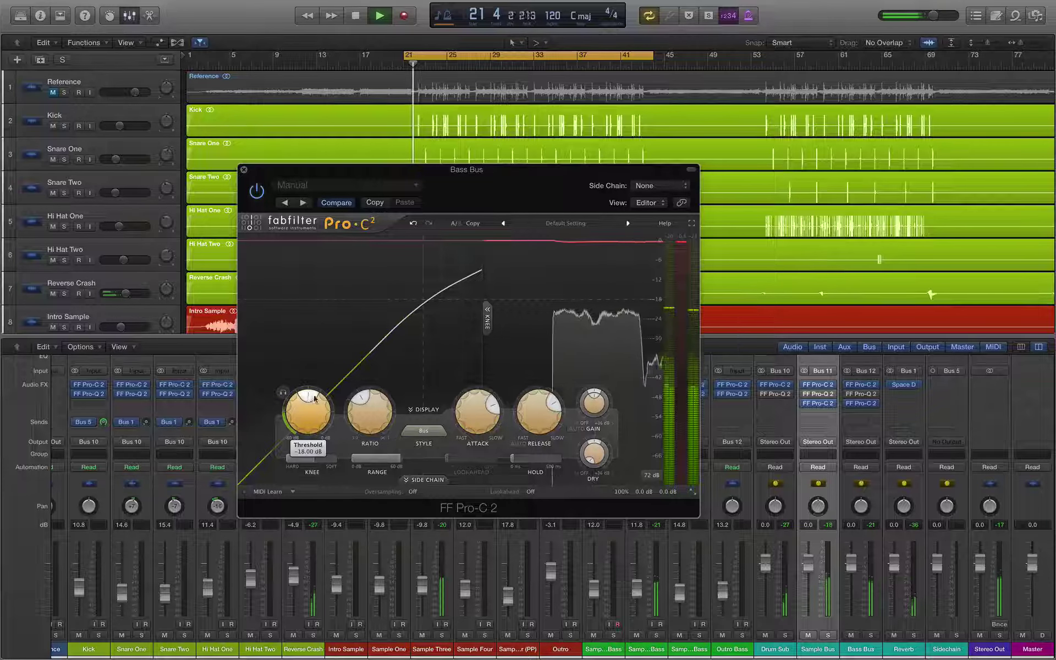
left_click_drag(309, 395, 309, 399)
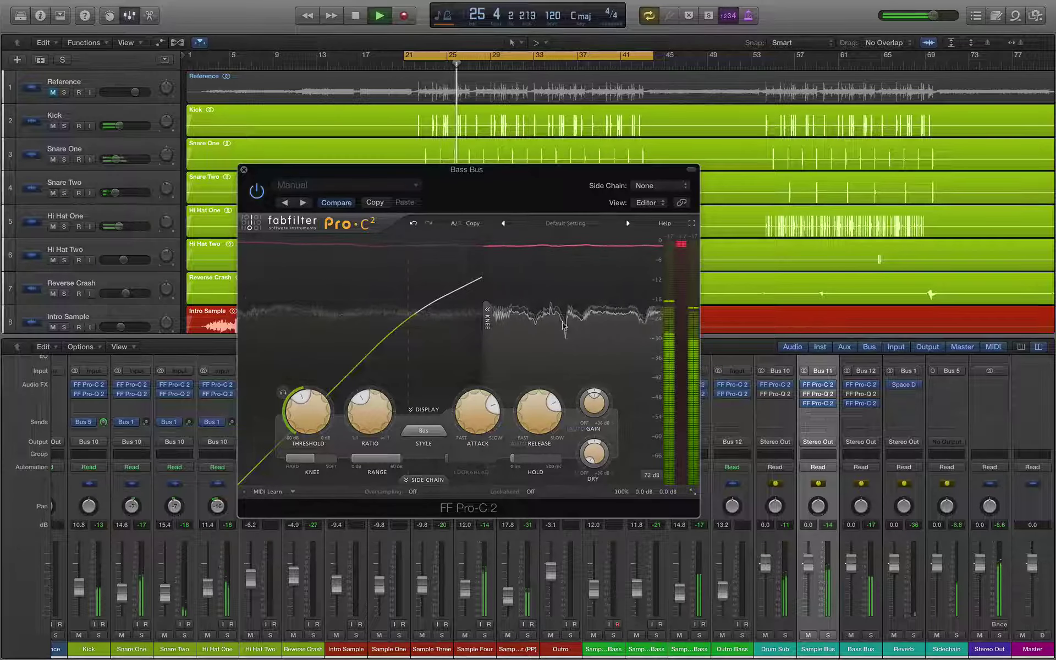
key("space")
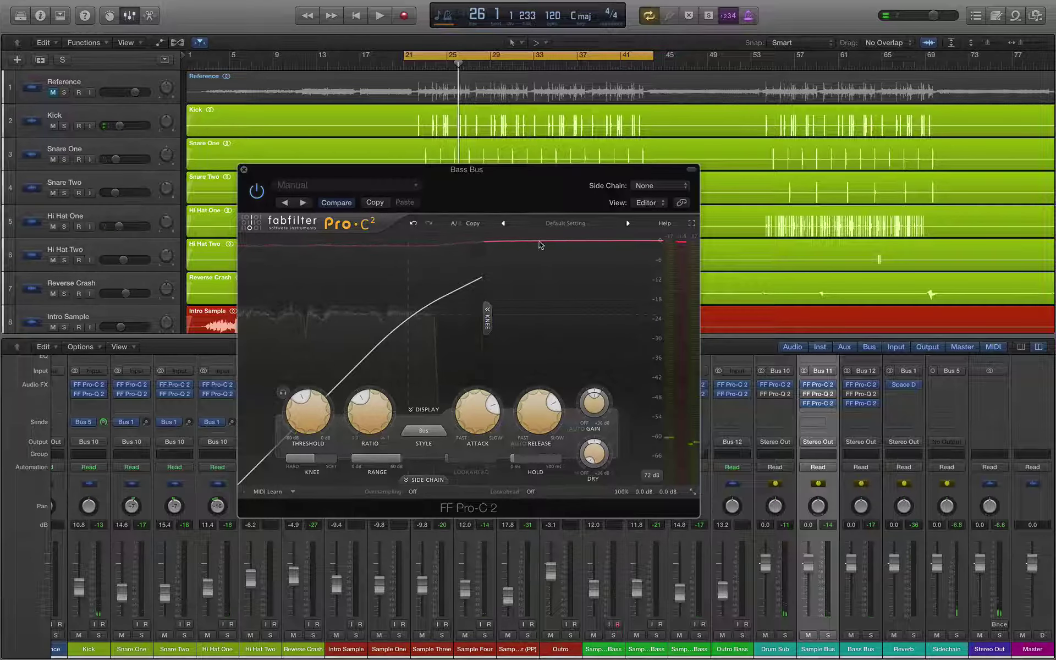
key("space")
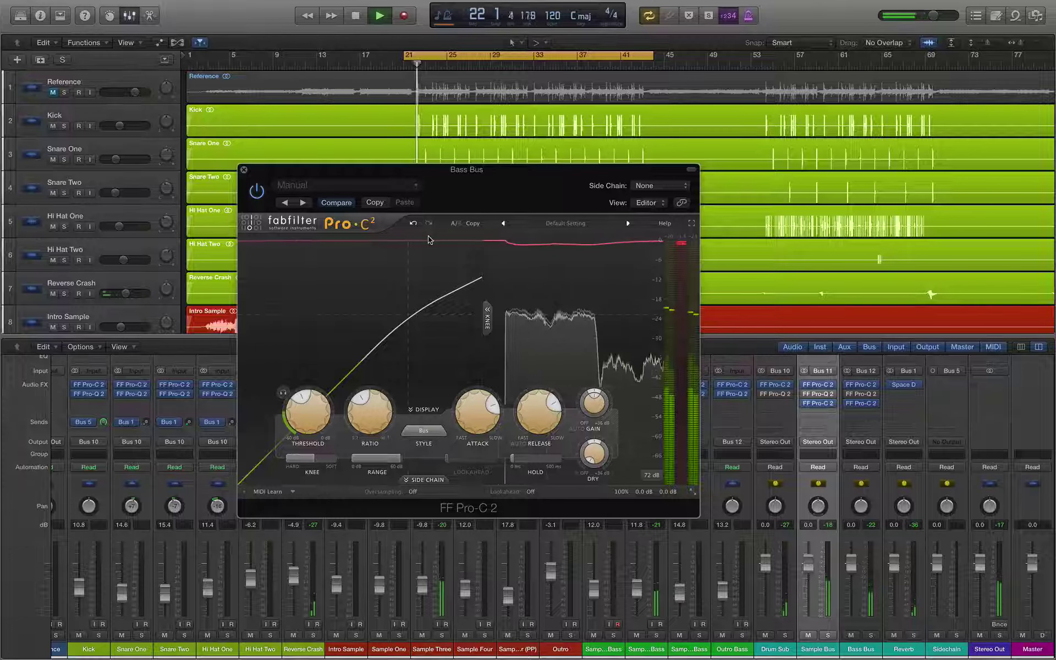
mouse_move(306, 401)
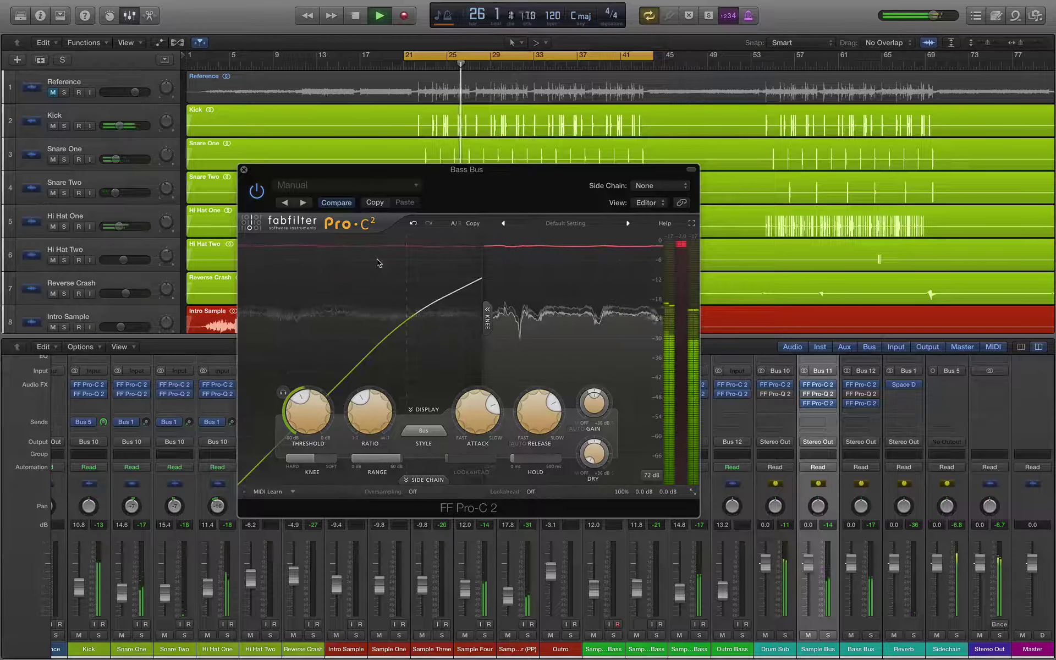
key("space")
left_click(244, 170)
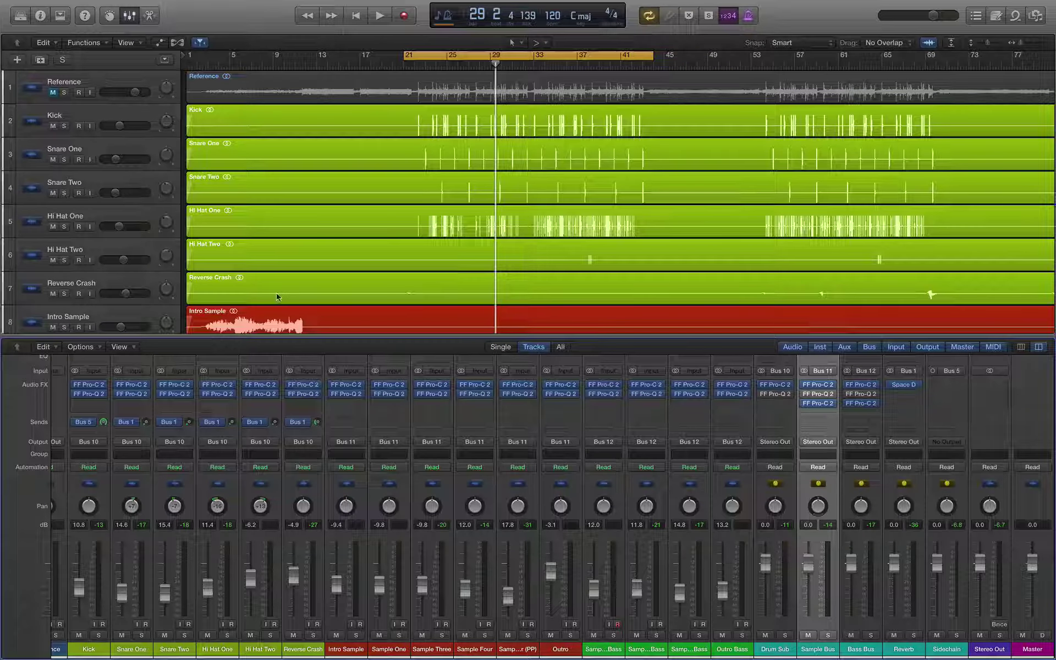
scroll(173, 553, "left", 2)
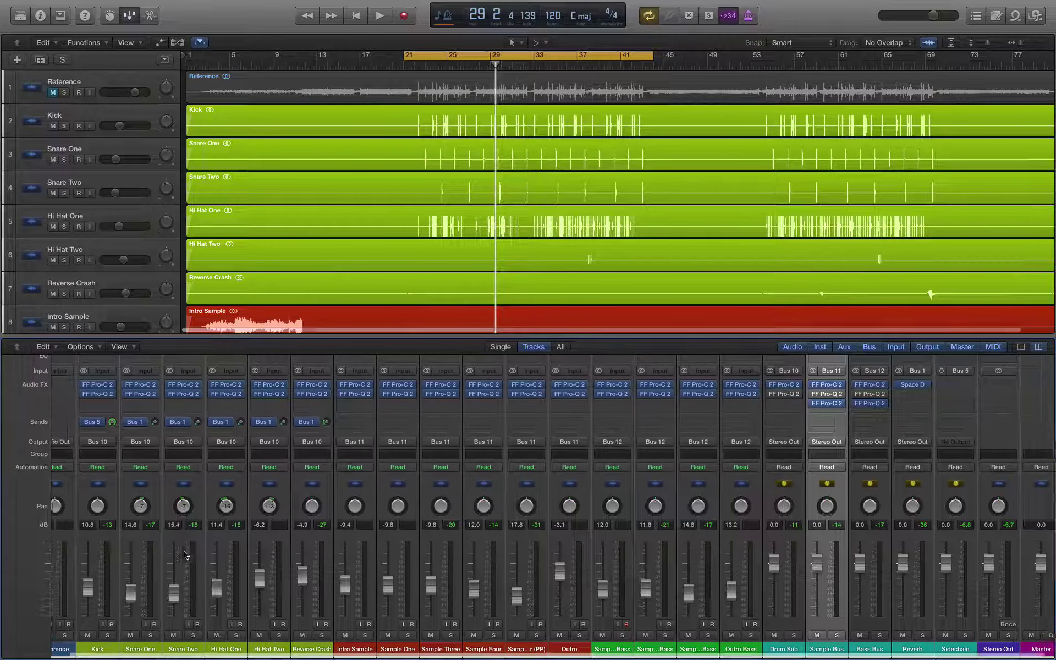
left_click(63, 635)
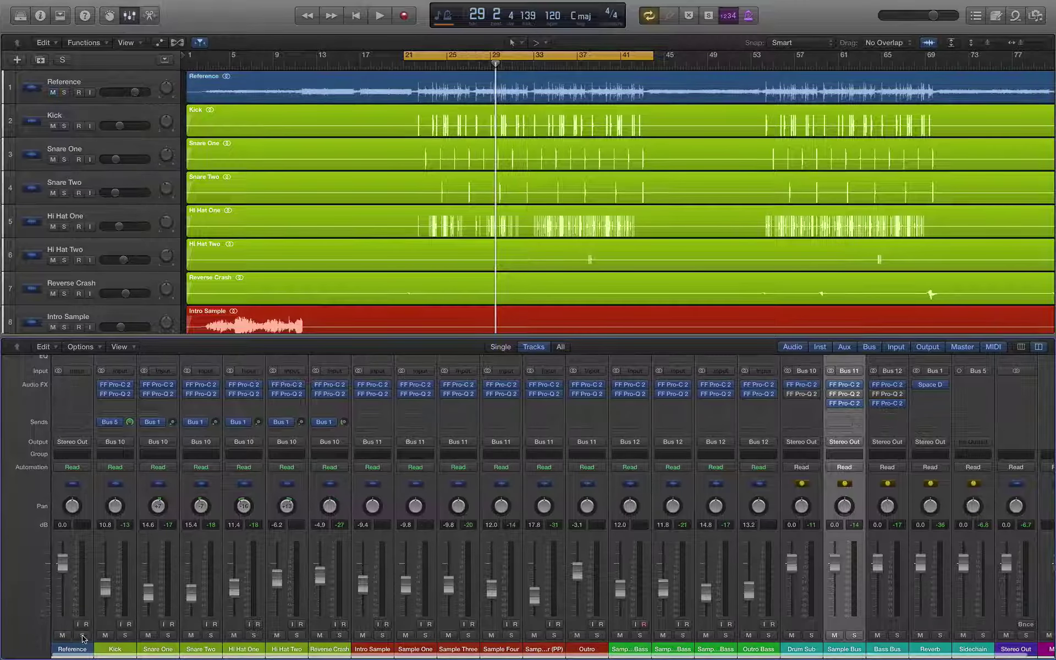
left_click(82, 635)
key("space")
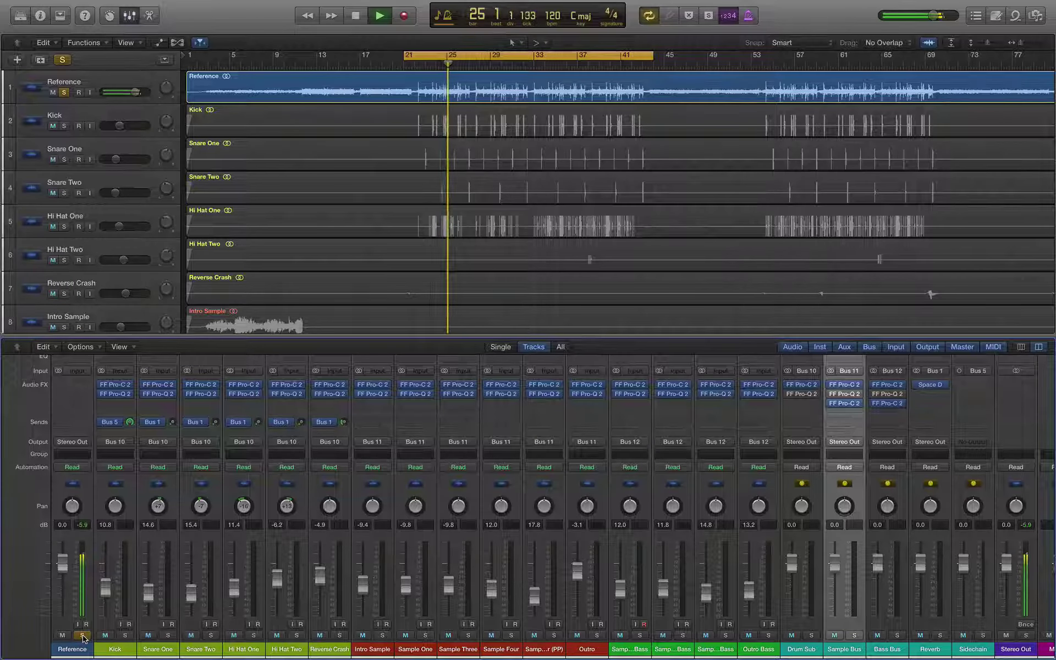
left_click(82, 637)
left_click(63, 636)
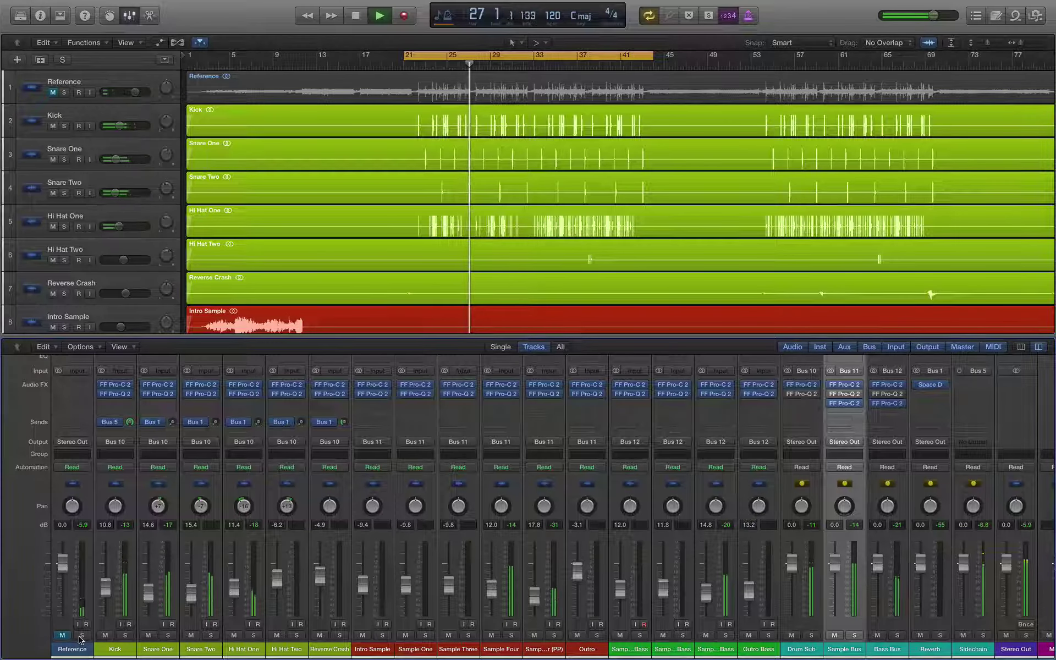
left_click(83, 636)
left_click(62, 636)
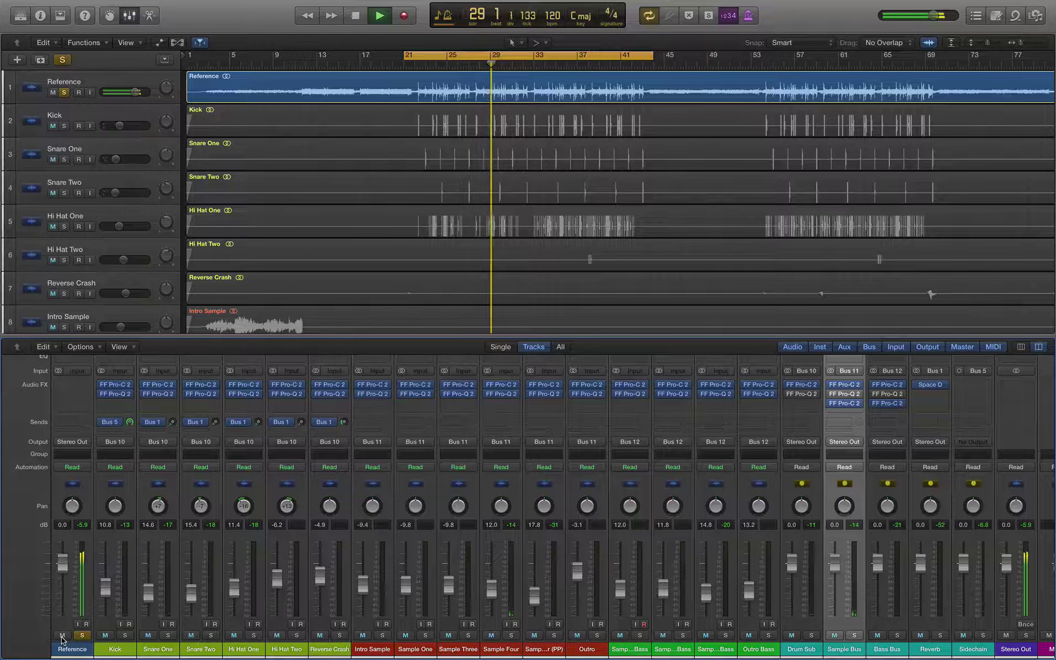
left_click(62, 636)
left_click(81, 636)
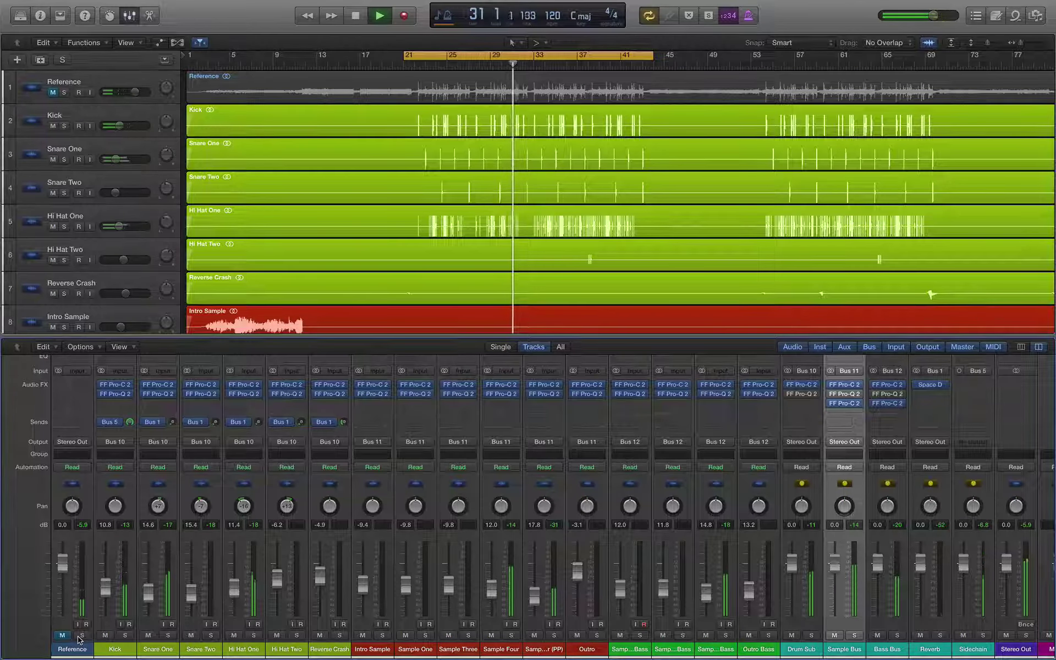
key("space")
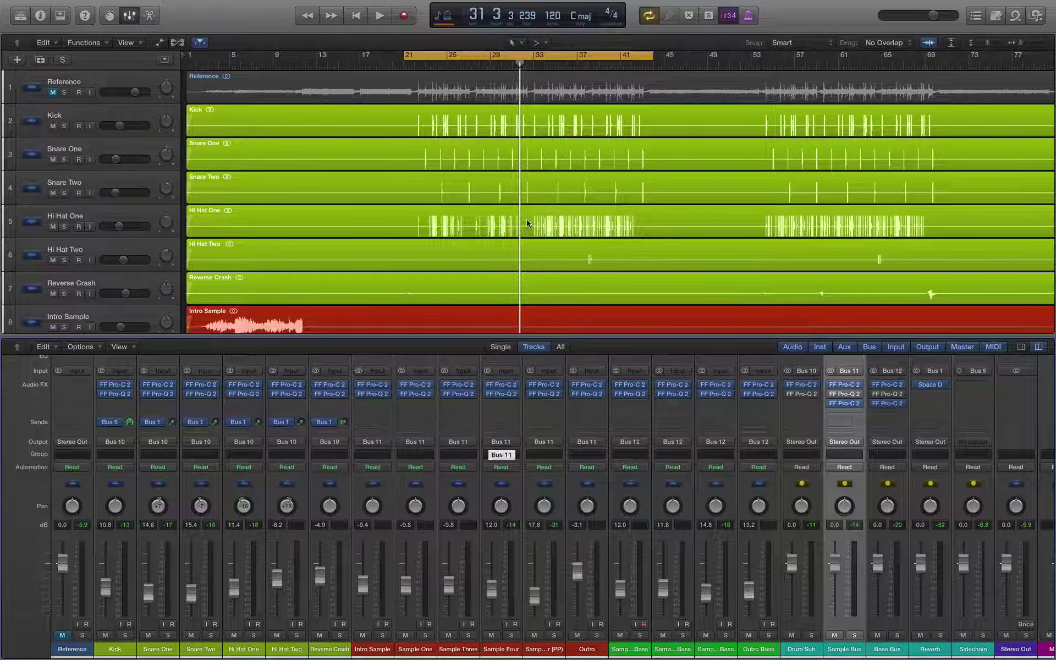
key("space")
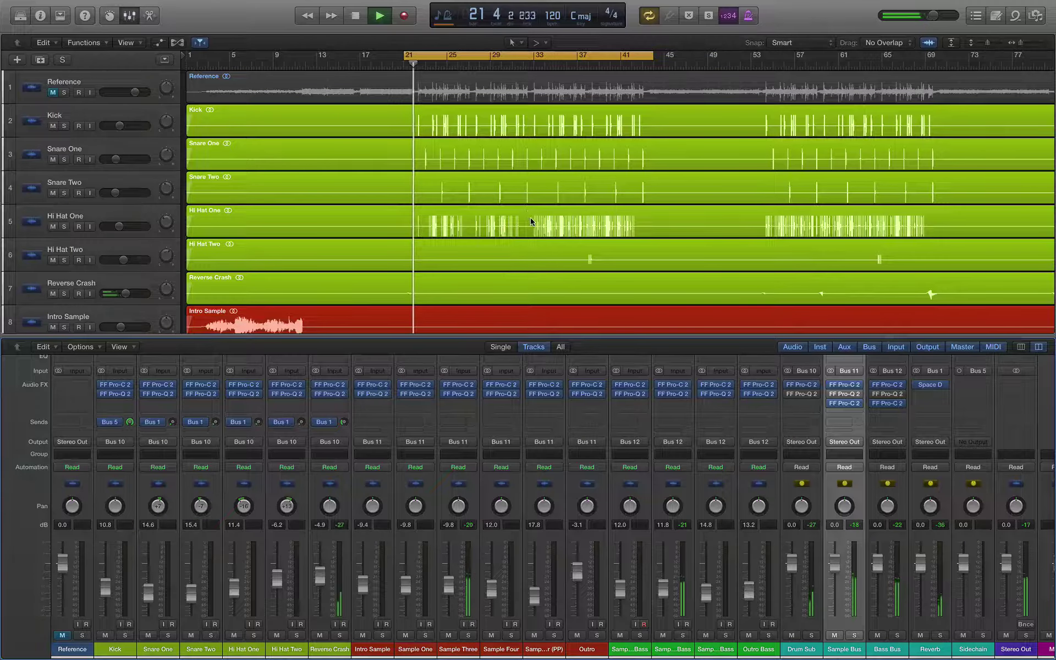
key("space")
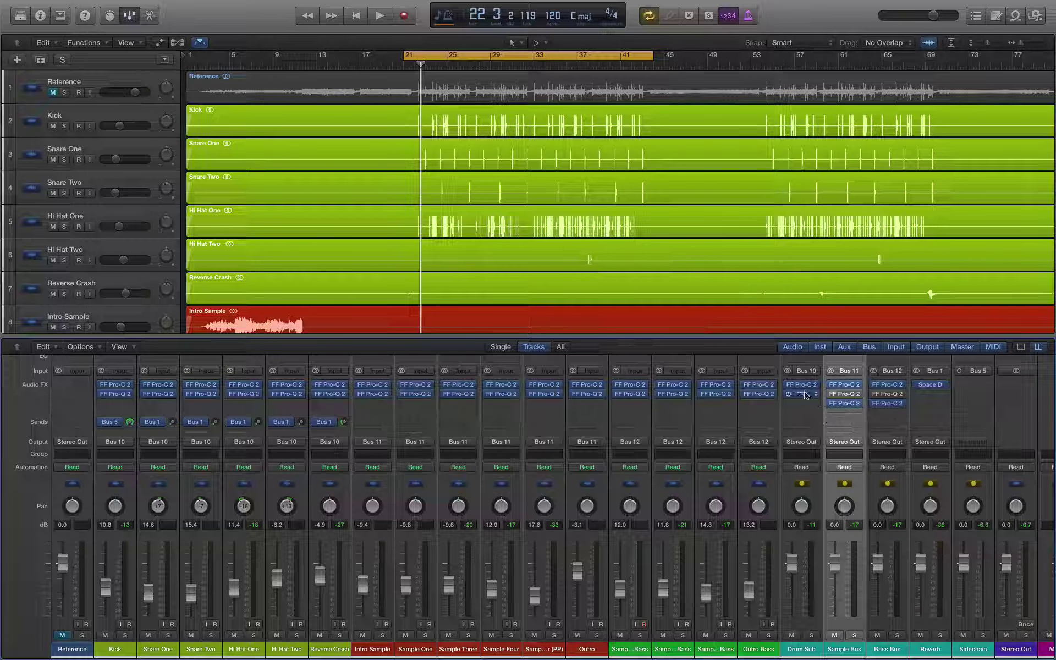
- Open the Drum Sub Pro-Q 2 EQ and play the mix briefly to watch the spectrum
left_click(812, 412)
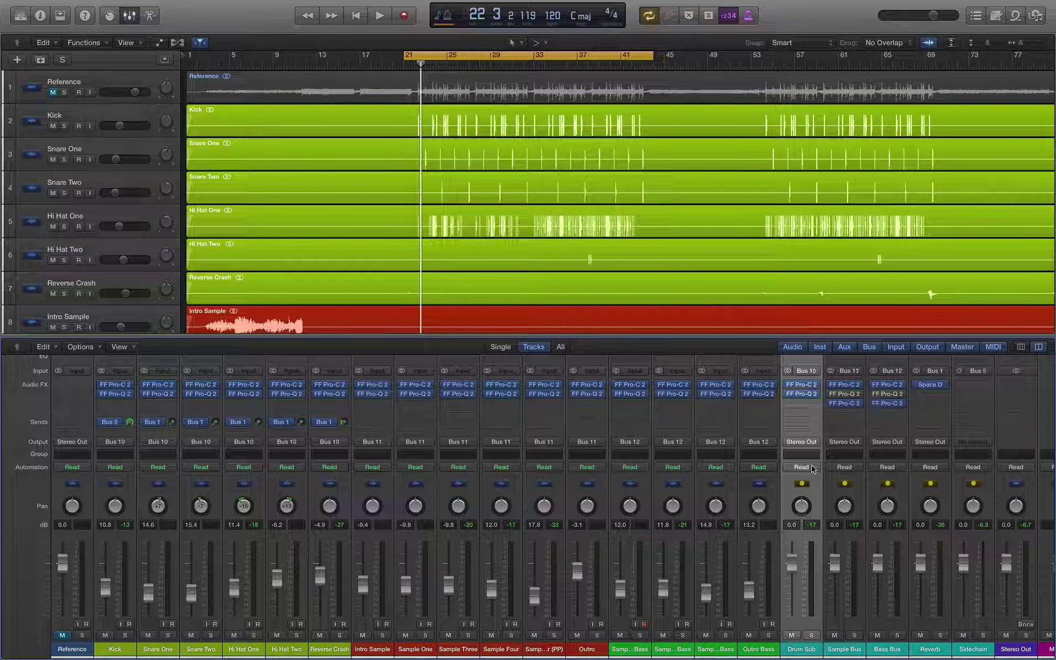
key("v")
key("space")
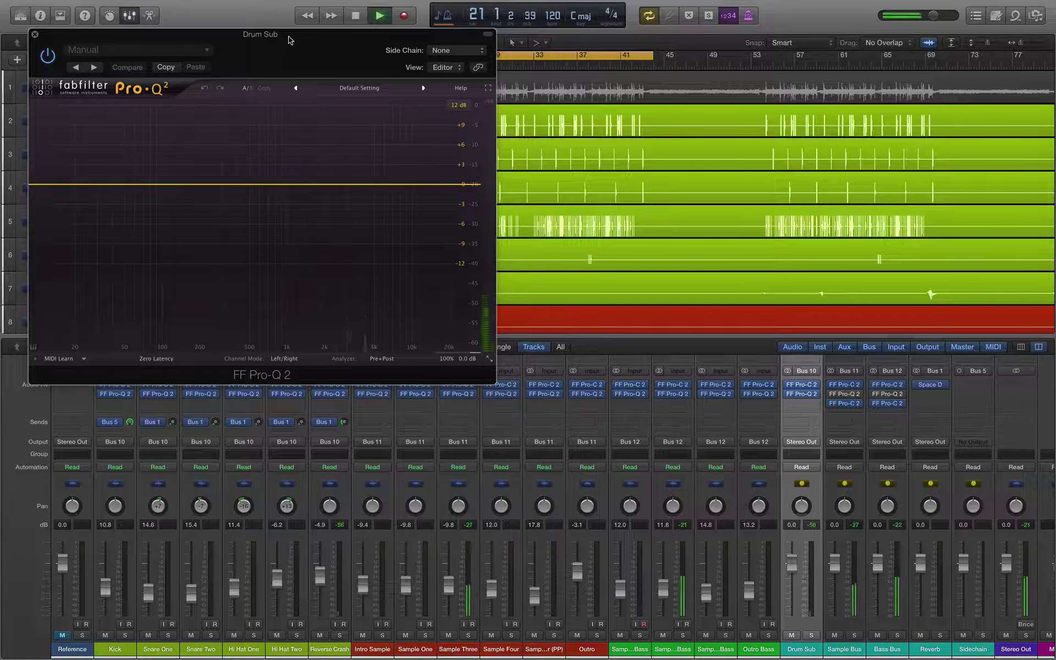
left_click_drag(281, 22, 371, 89)
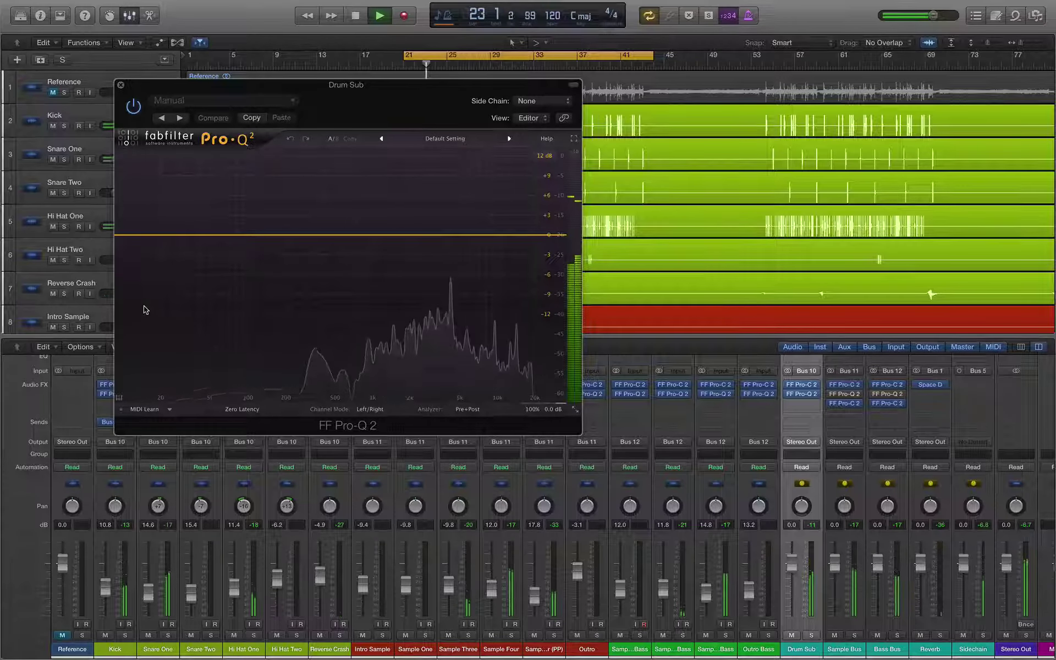
key("space")
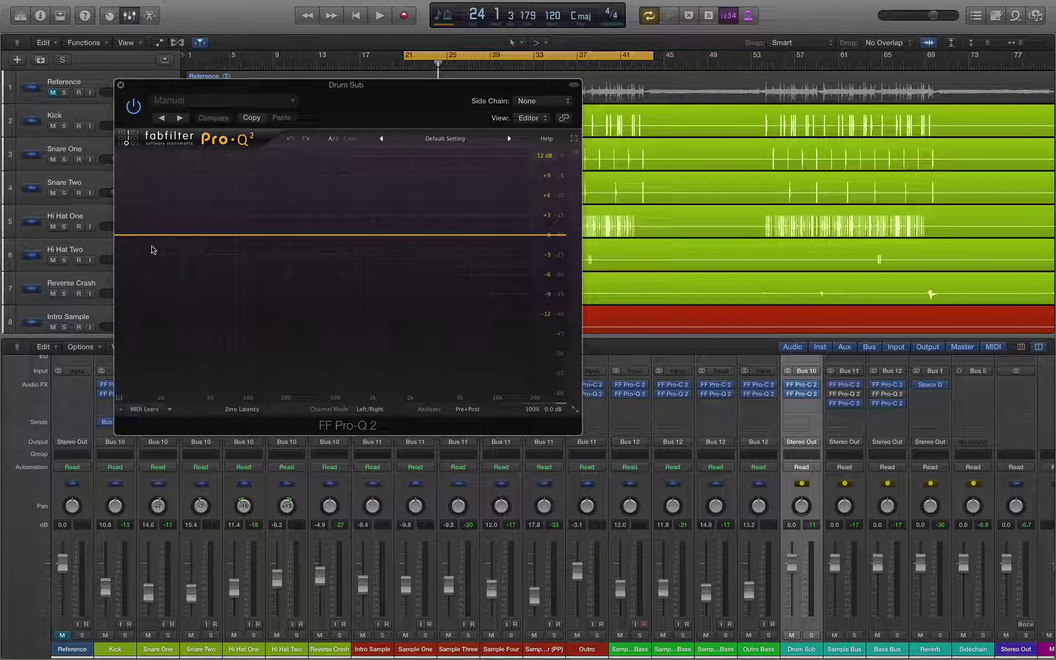
- Add a 96 dB/oct low-cut band at about 20 Hz with a Q of 0.8
mouse_move(153, 249)
left_mouse_down()
mouse_move(146, 244)
mouse_move(159, 256)
left_mouse_up()
left_click(151, 357)
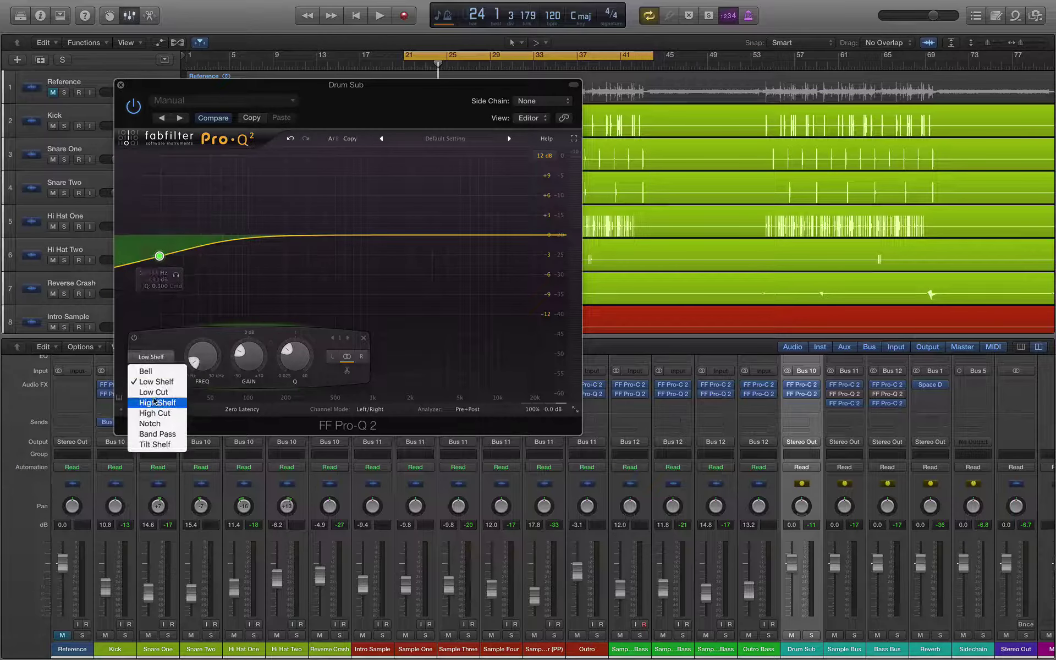
left_click(153, 392)
left_click(151, 370)
left_click(157, 467)
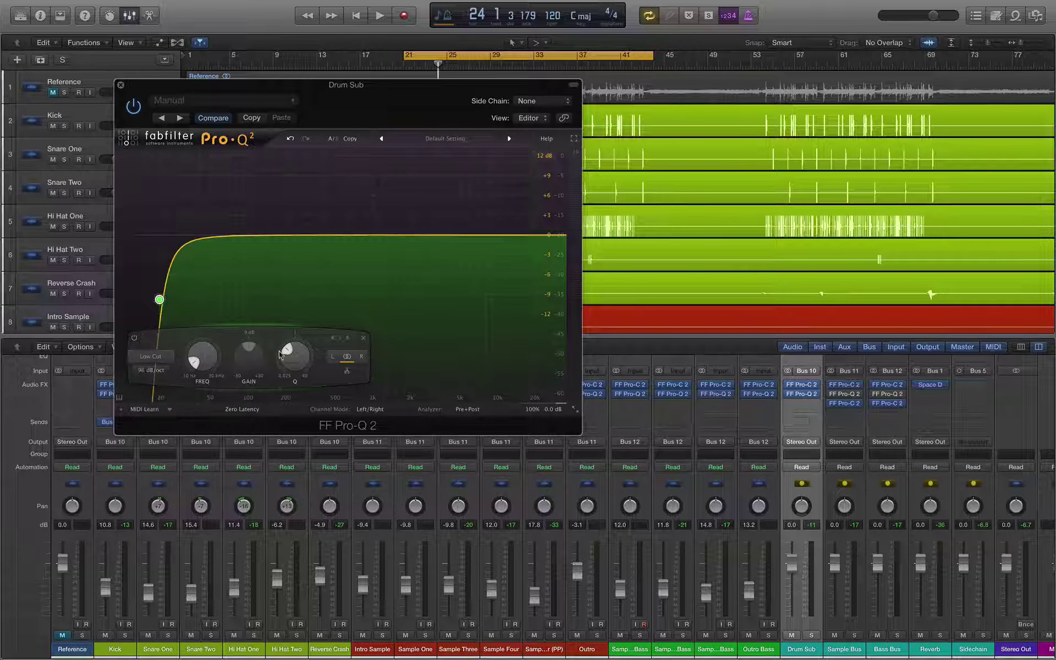
double_click(200, 361)
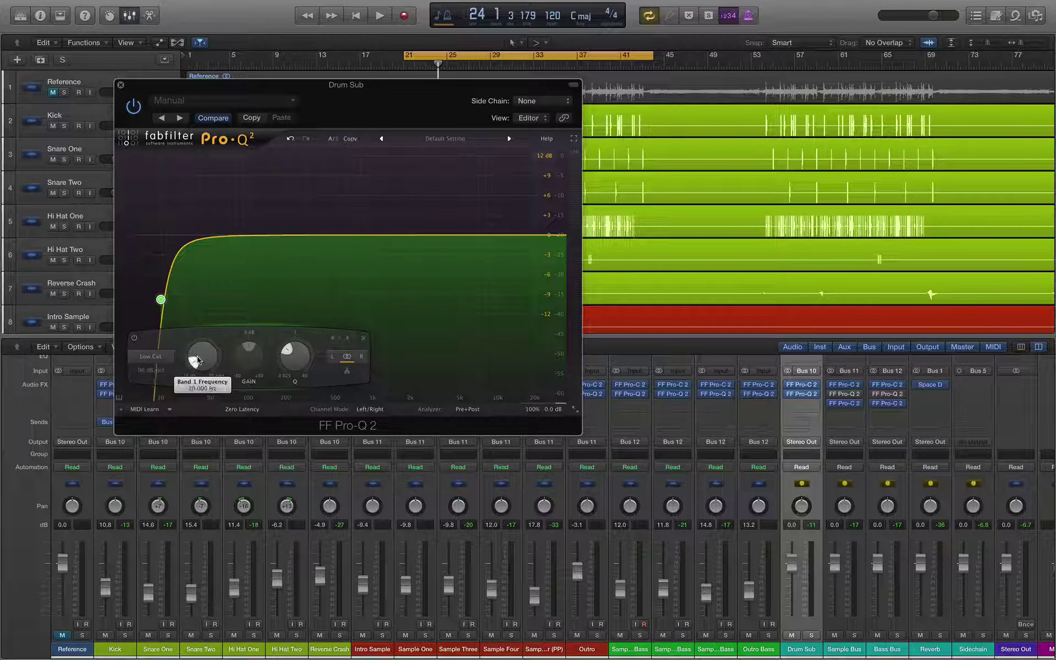
double_click(295, 357)
type("0.8")
key("Return")
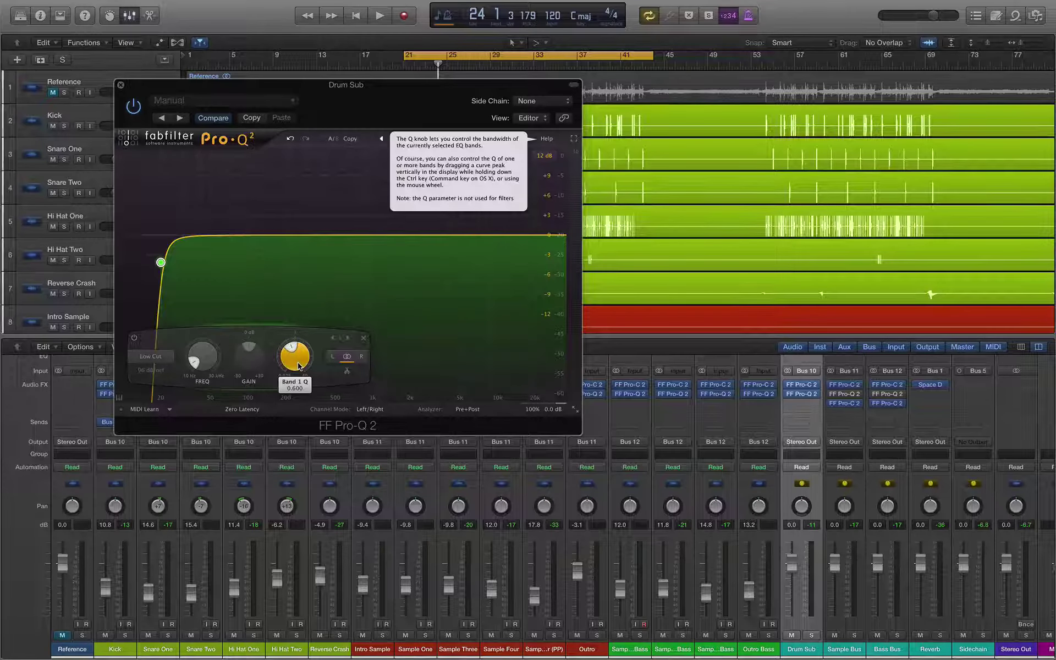
- Play the mix from bar 21 to audition the Drum Sub low cut
key("space")
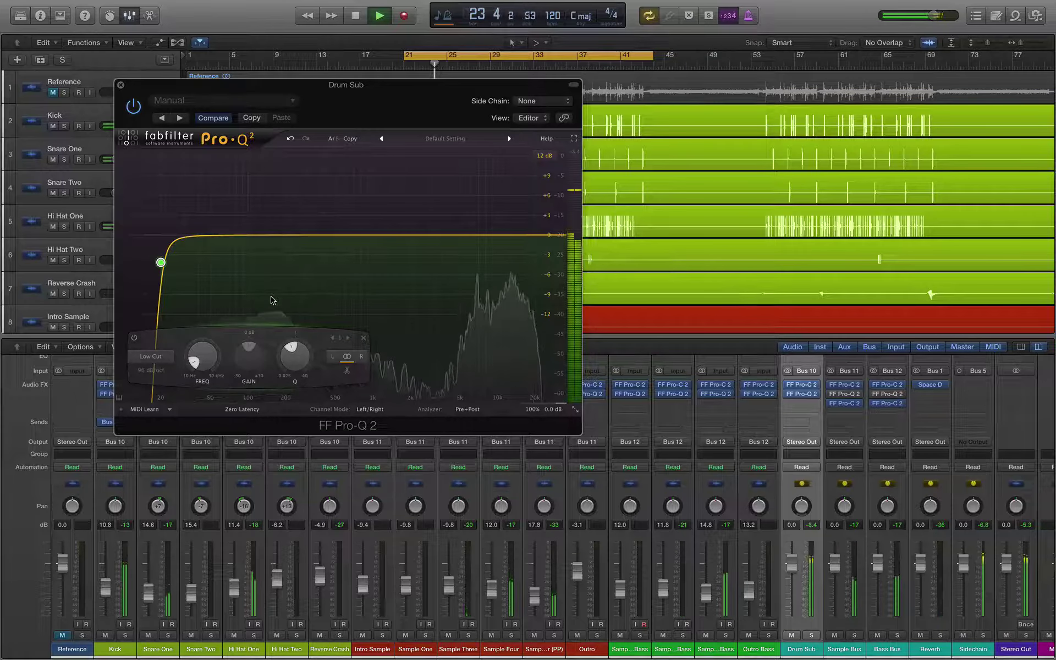
key("space")
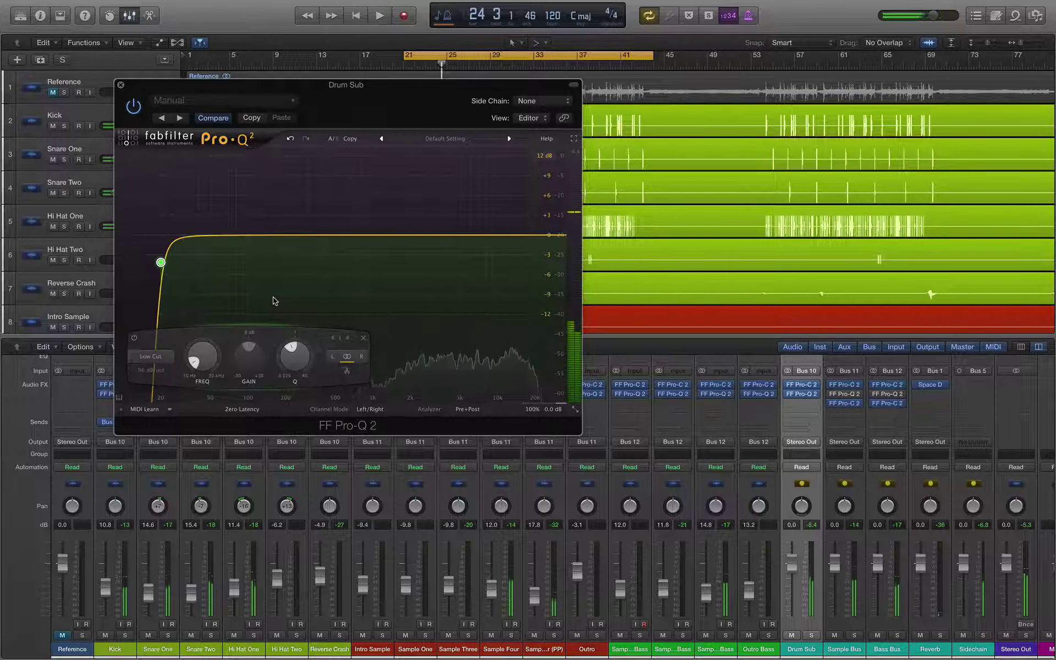
key("space")
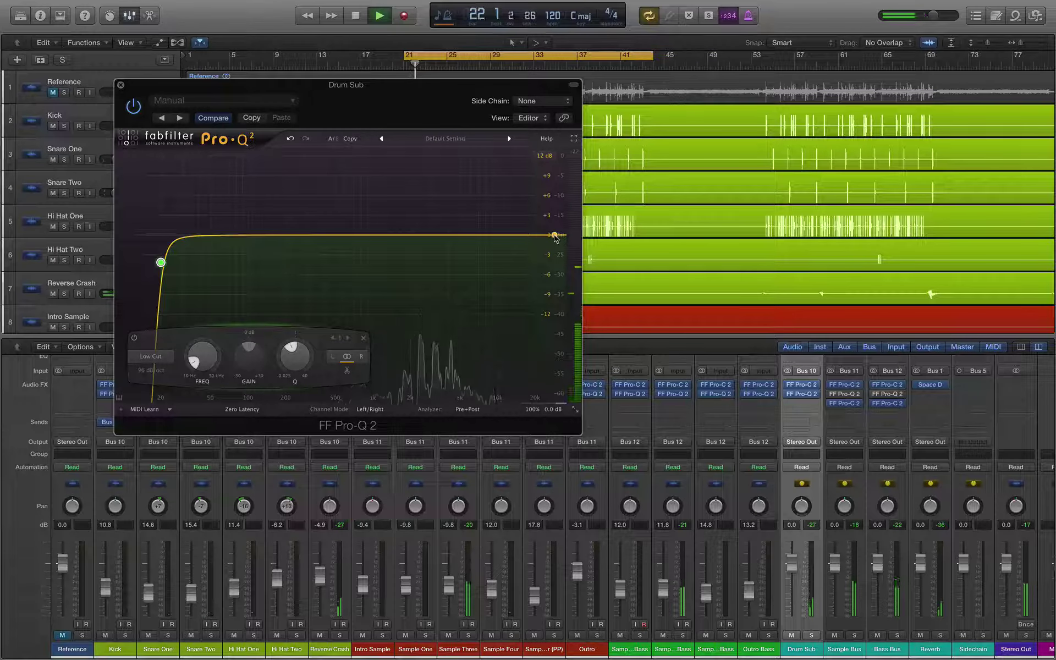
key("space")
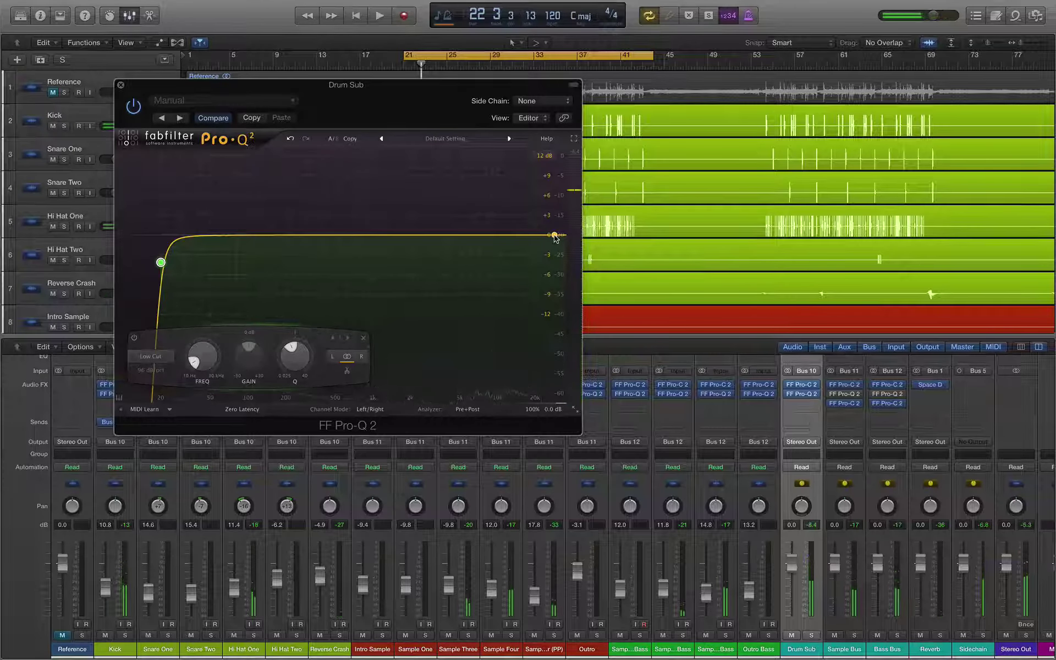
- Add a 96 dB/oct high cut at 20000 Hz with default Q, then play the drums to check it
left_click_drag(555, 237, 556, 252)
left_click(337, 357)
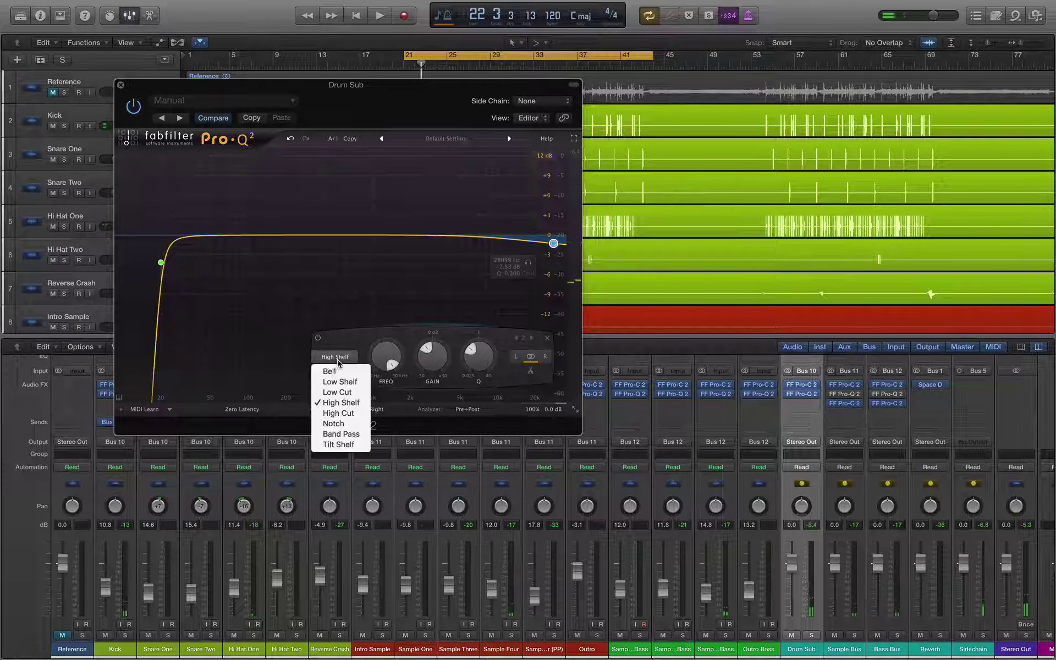
left_click(339, 414)
left_click(335, 371)
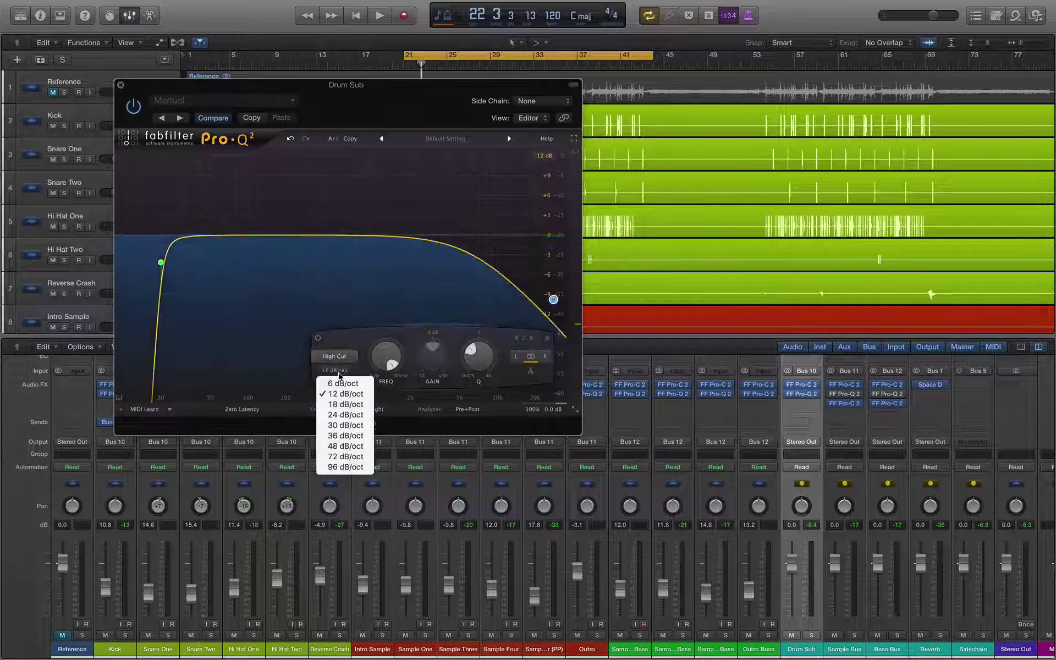
left_click(344, 467)
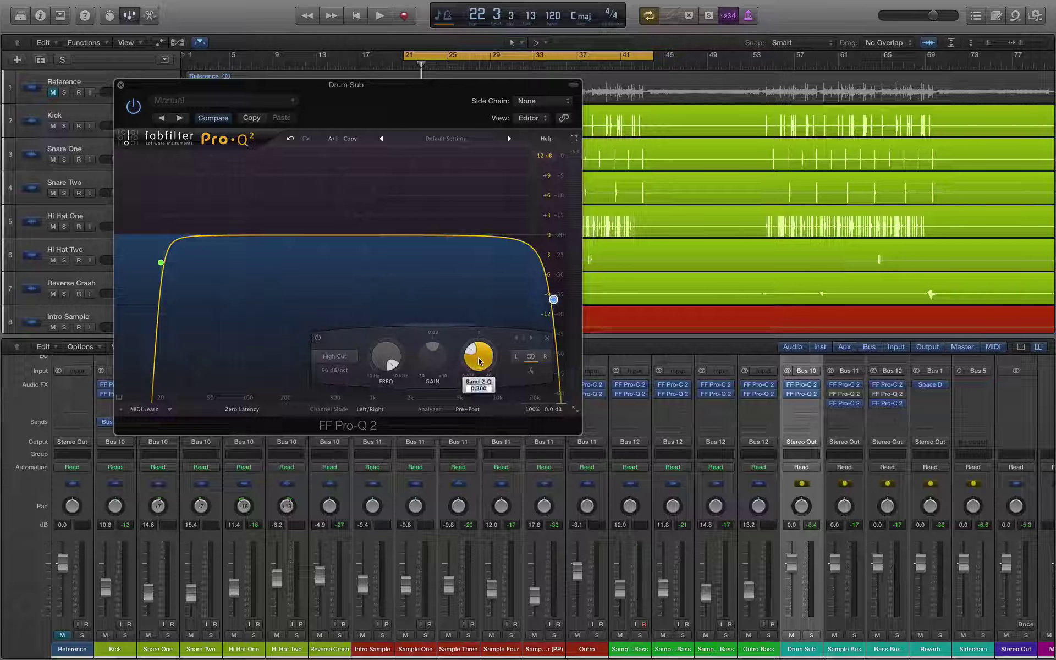
double_click(479, 387)
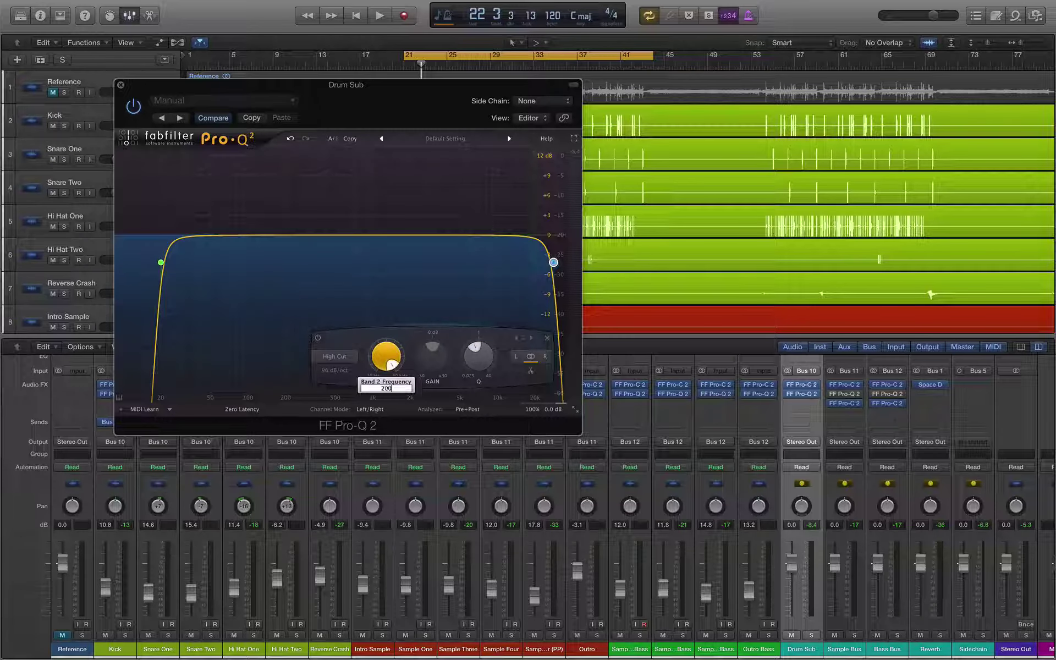
key("Return")
key("space")
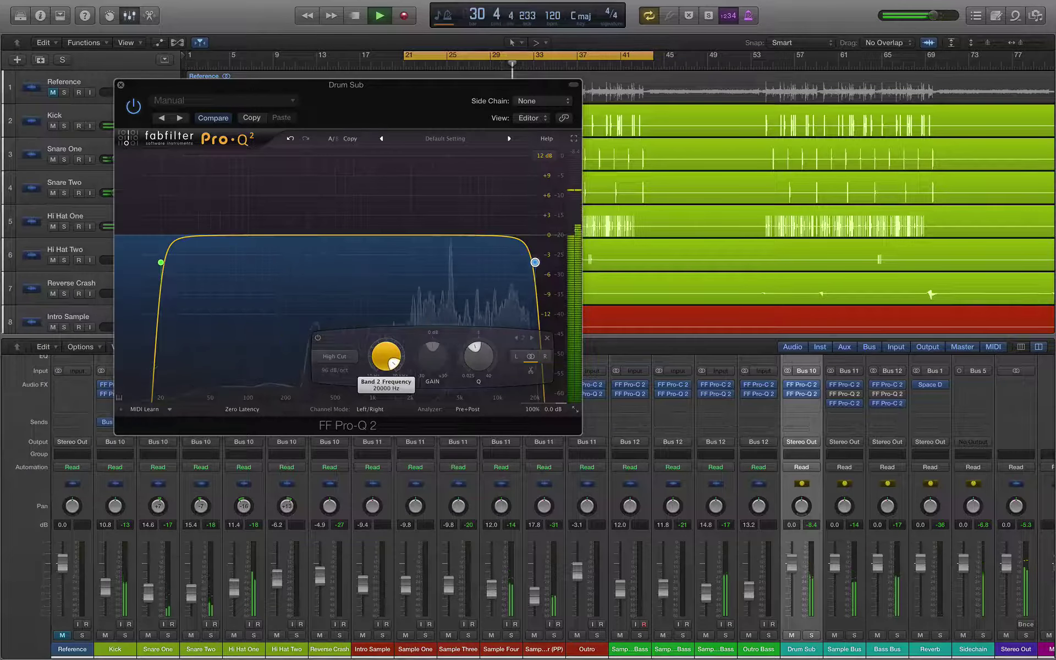
key("space")
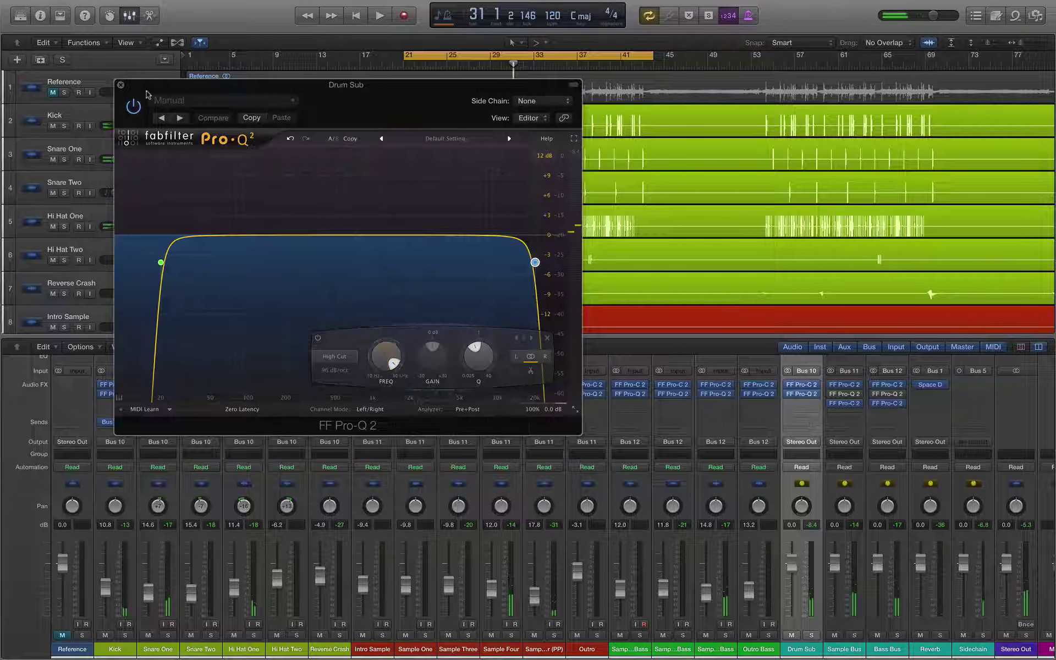
key("space")
key("space")
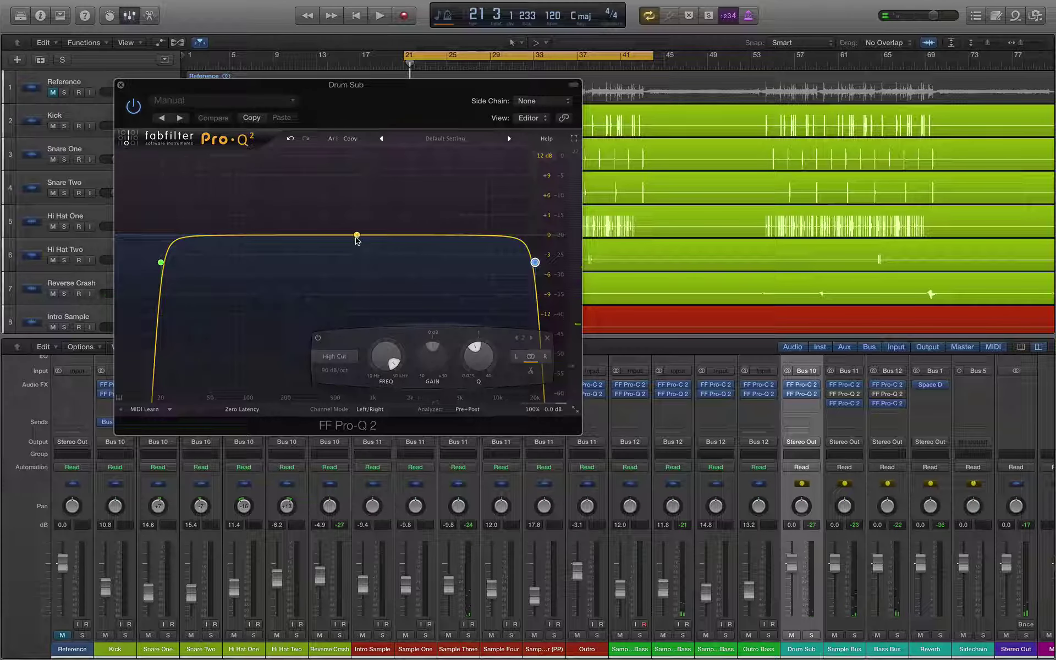
- Add a low bell boost and a -1.4 dB bell dip near 387 Hz, narrowing the dip slightly
key("space")
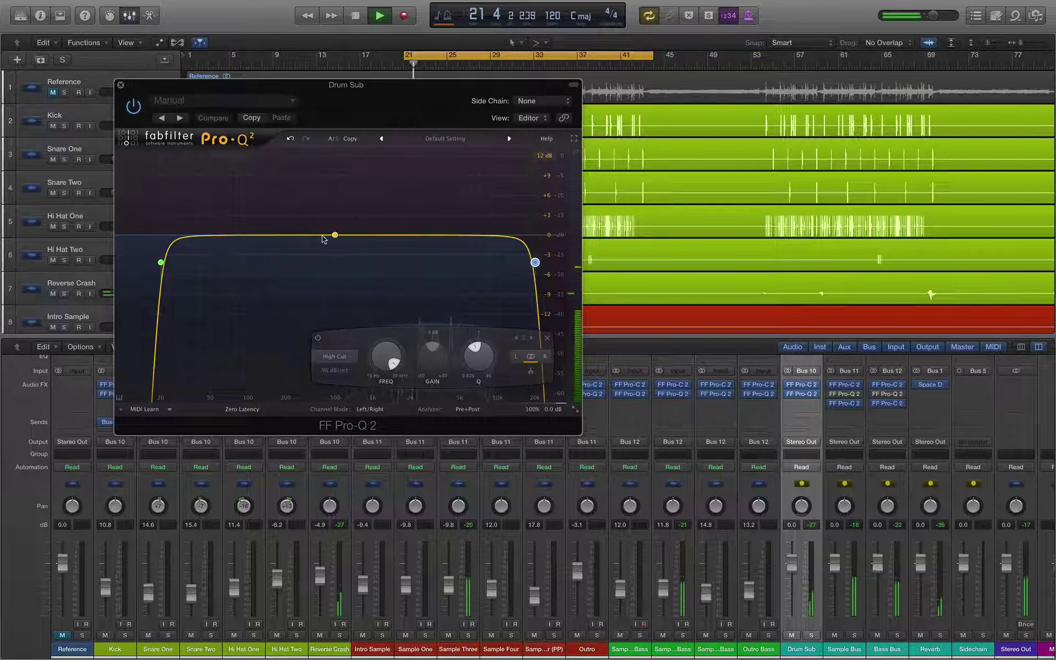
left_click_drag(279, 236, 225, 236)
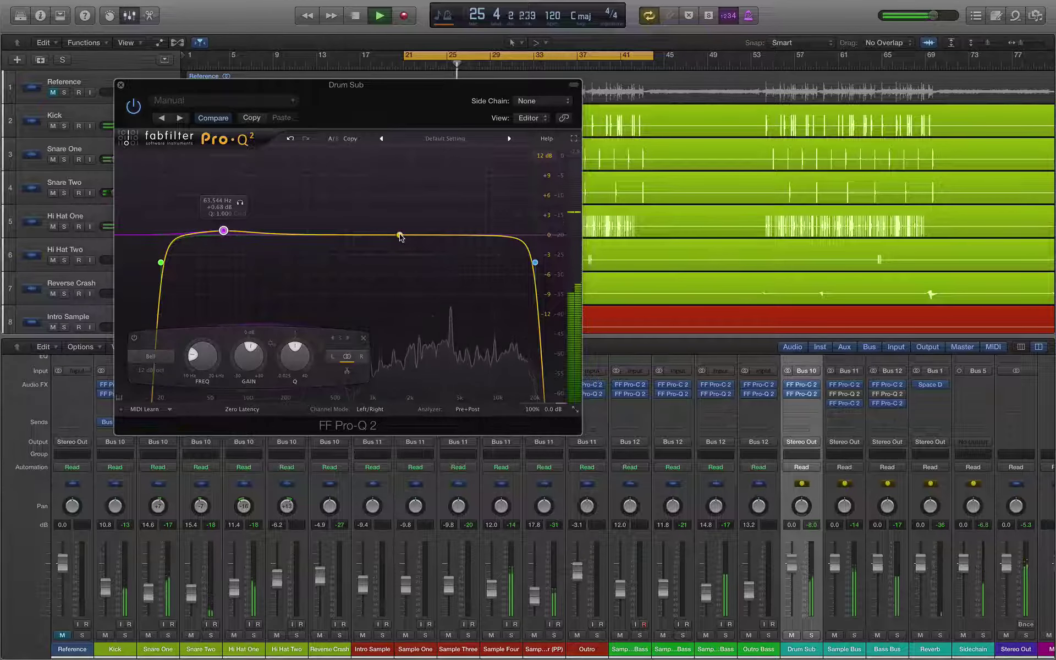
left_click_drag(427, 237, 322, 247)
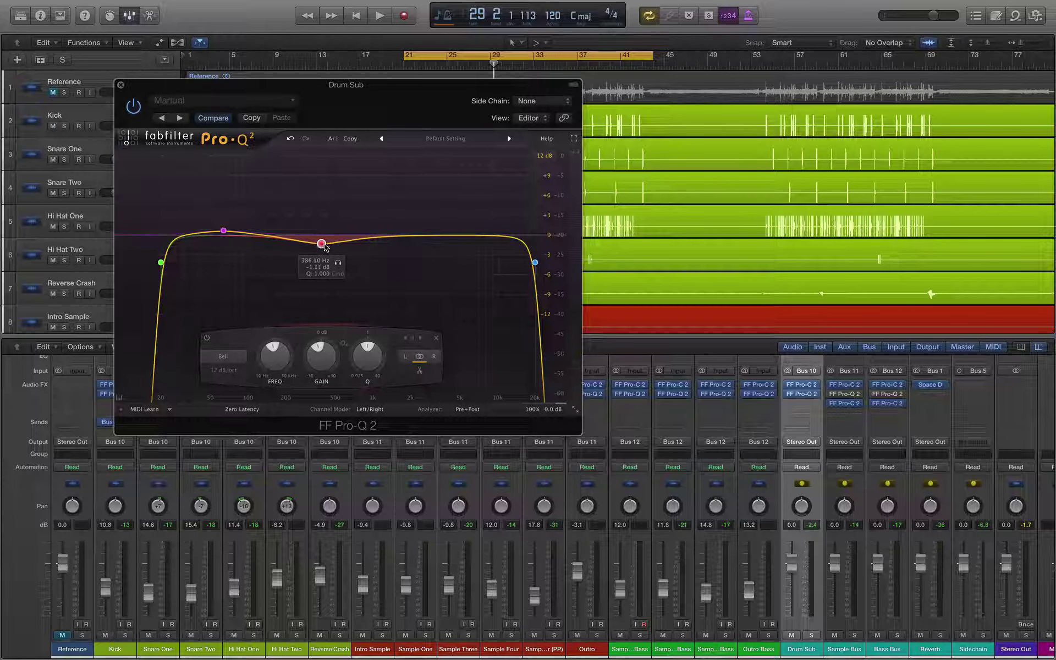
scroll(368, 349, "up", 2)
left_click_drag(322, 246, 322, 247)
key("space")
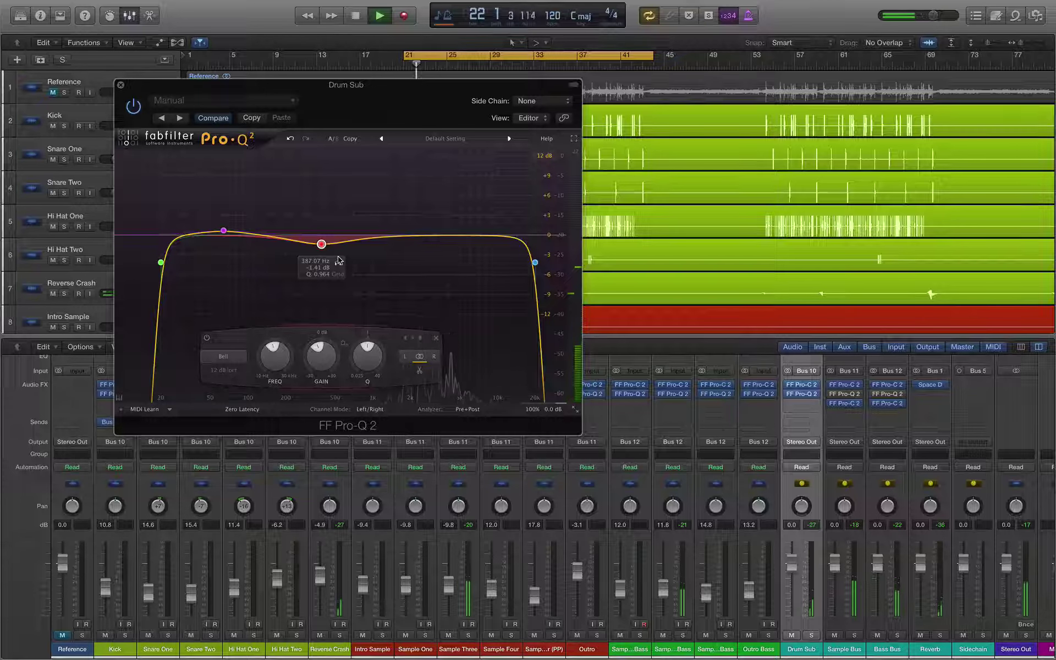
left_click_drag(368, 357, 374, 349)
- Retune the low boost to about +1.6 dB near 41 Hz with adjusted width, then close the EQ
mouse_move(324, 249)
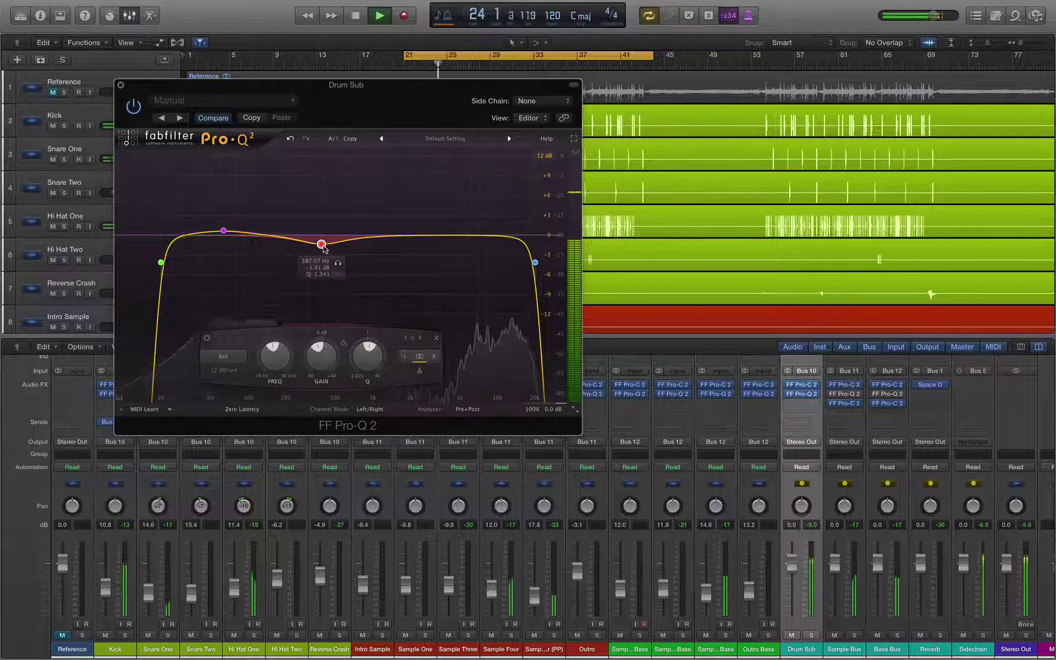
left_click_drag(224, 230, 224, 227)
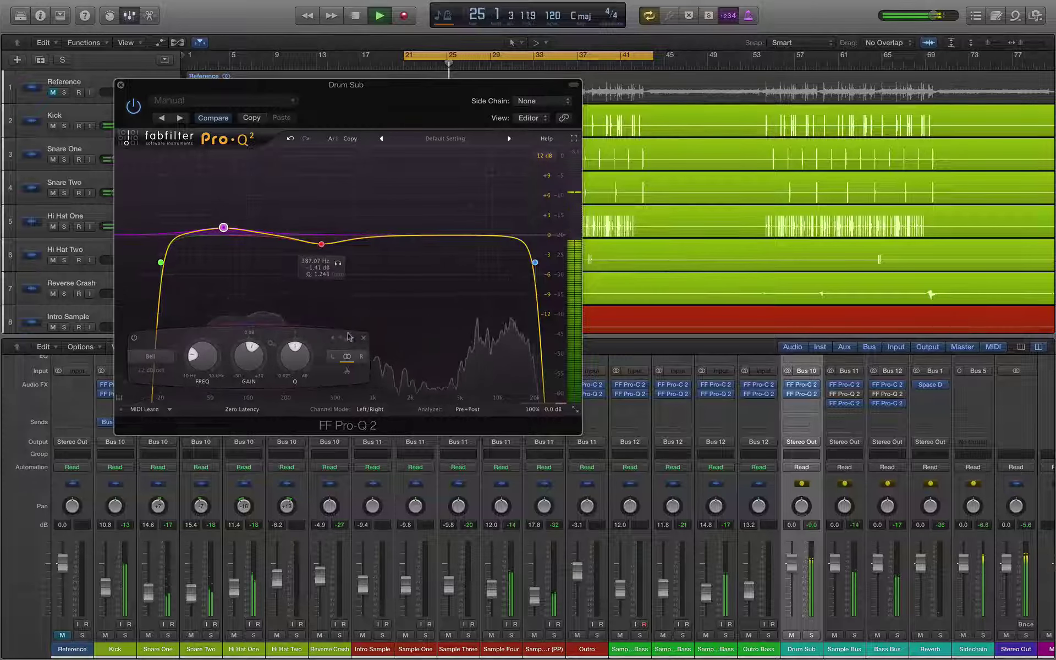
left_click_drag(295, 355, 297, 350)
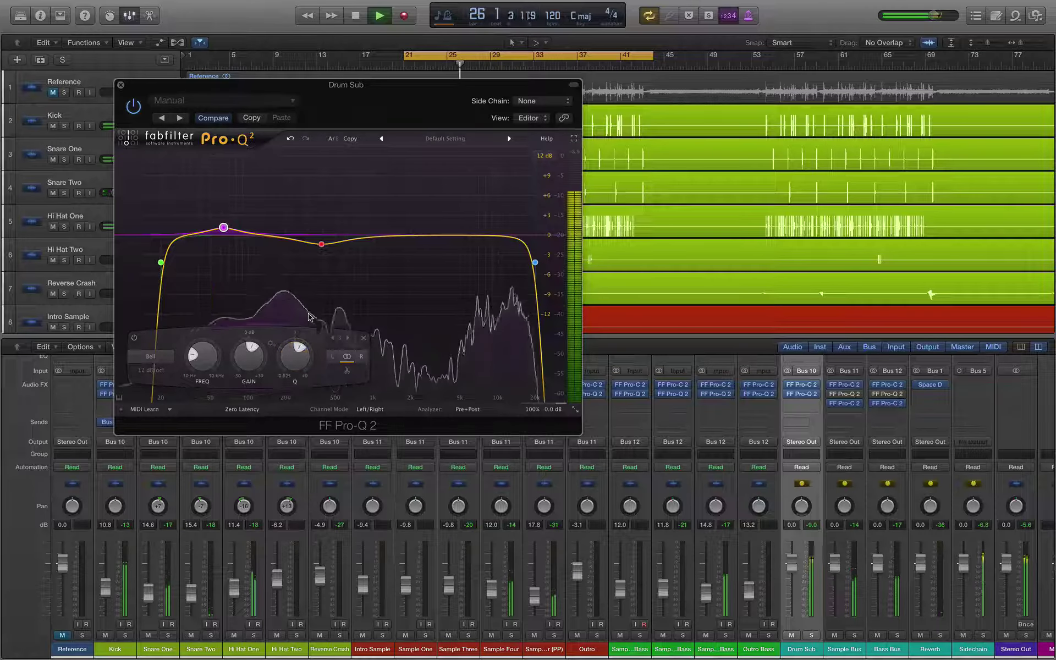
left_click_drag(223, 229, 200, 227)
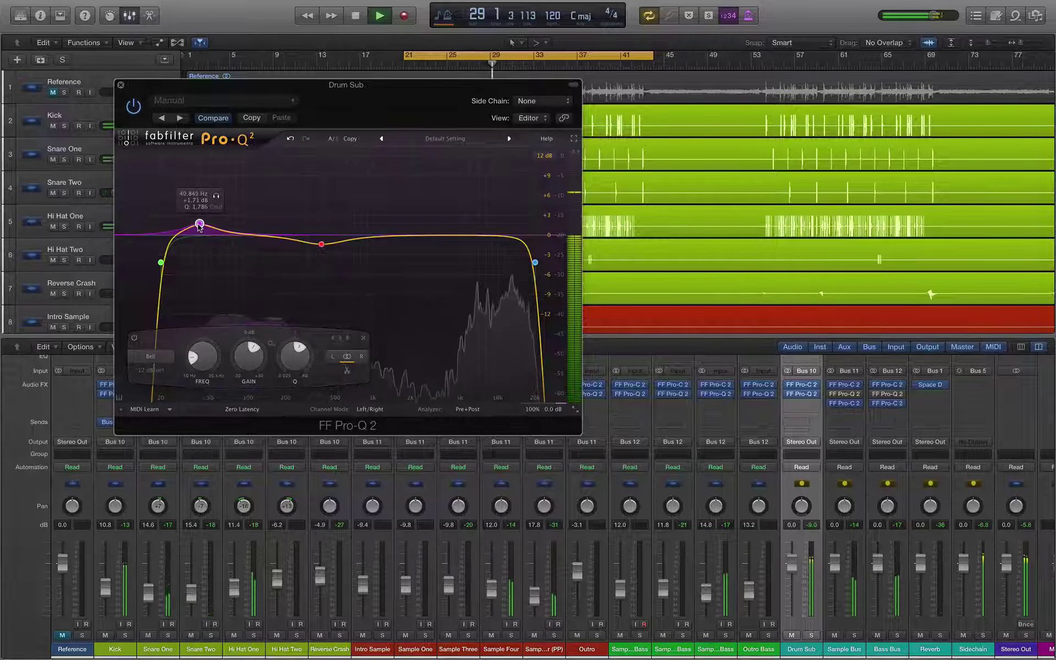
scroll(199, 224, "down", 5)
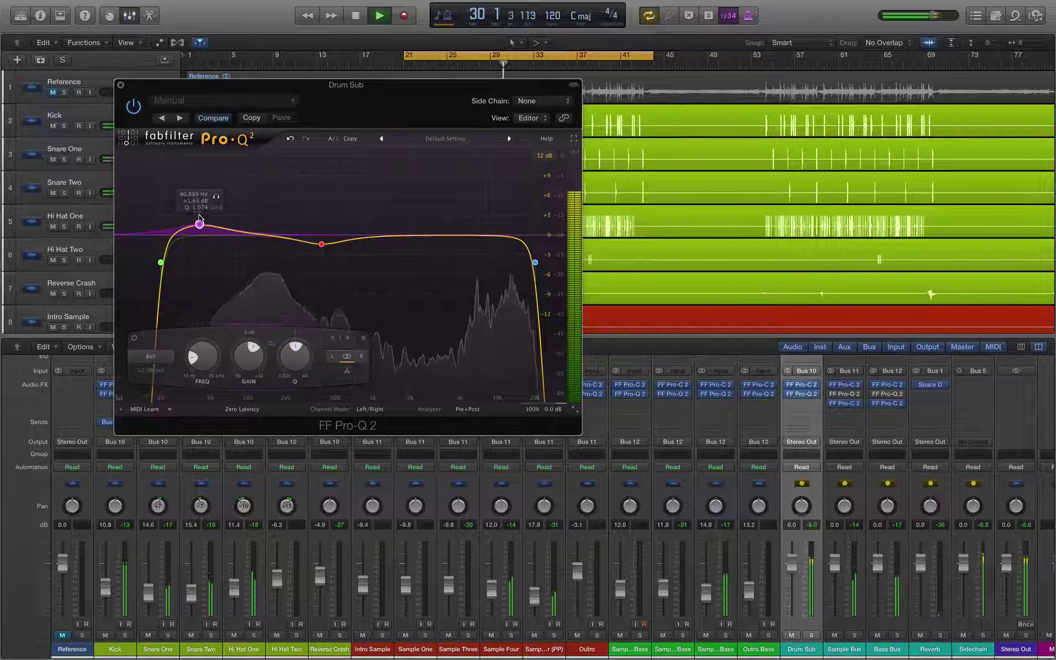
left_click_drag(199, 217, 199, 218)
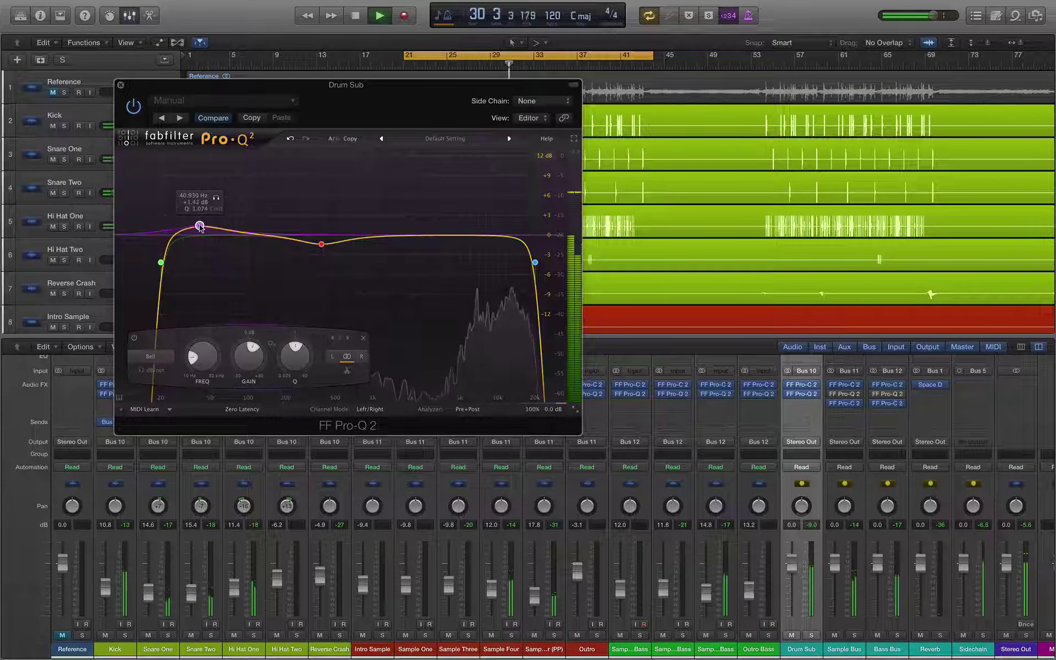
left_click(322, 246)
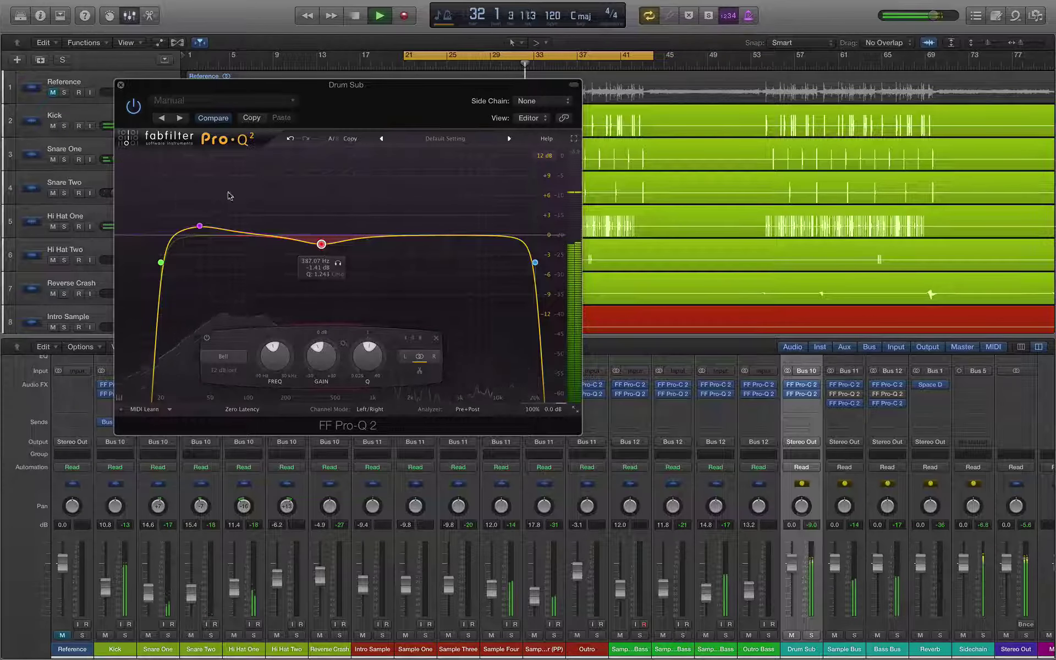
key("space")
left_click(121, 86)
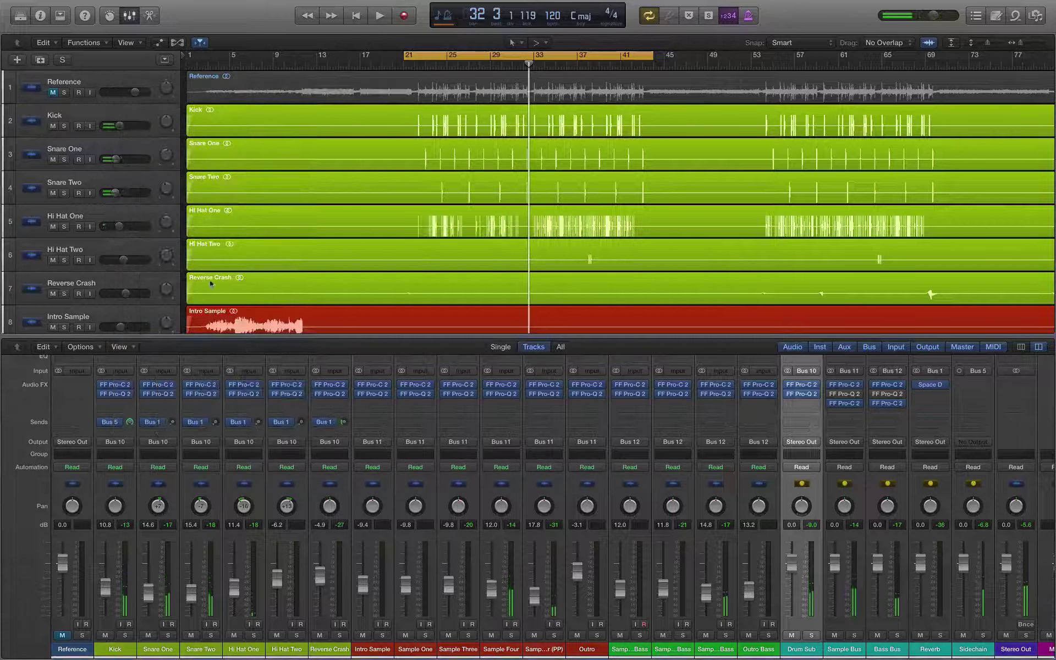
- Add a band at the low end of the Sample Bus Pro-Q 2 and make it a Low Cut
left_click(847, 397)
key("space")
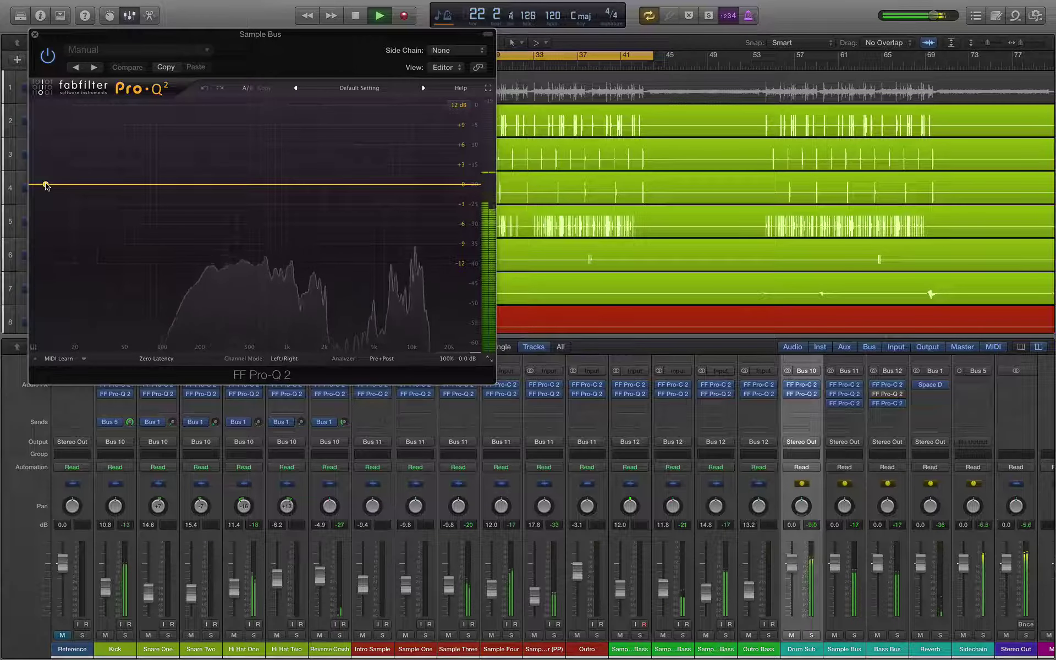
key("space")
left_click_drag(46, 186, 49, 195)
left_click(64, 307)
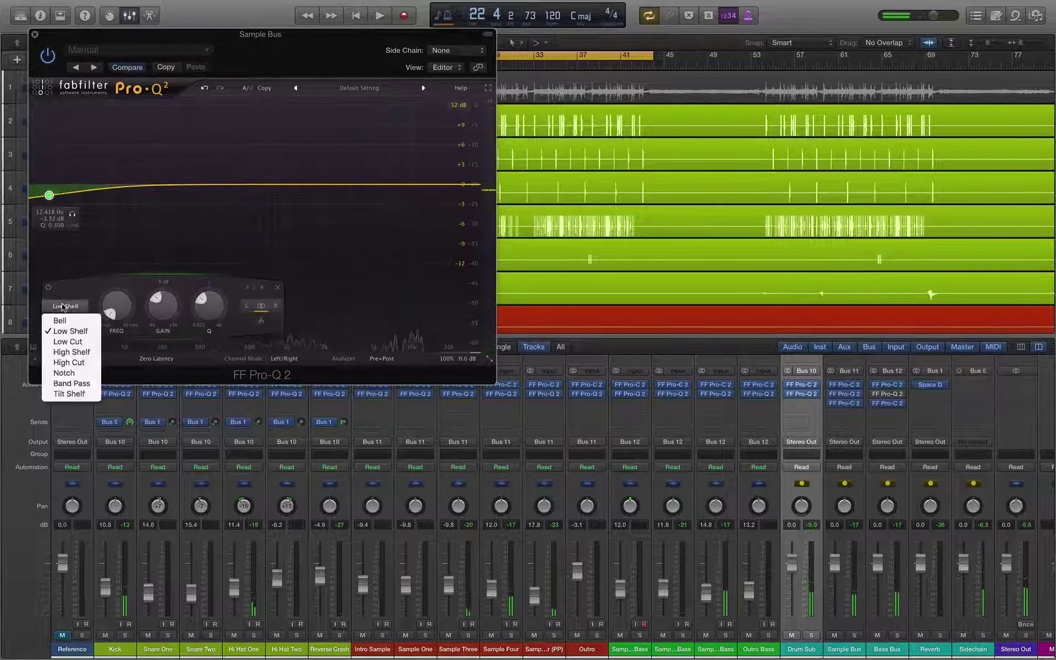
left_click(68, 342)
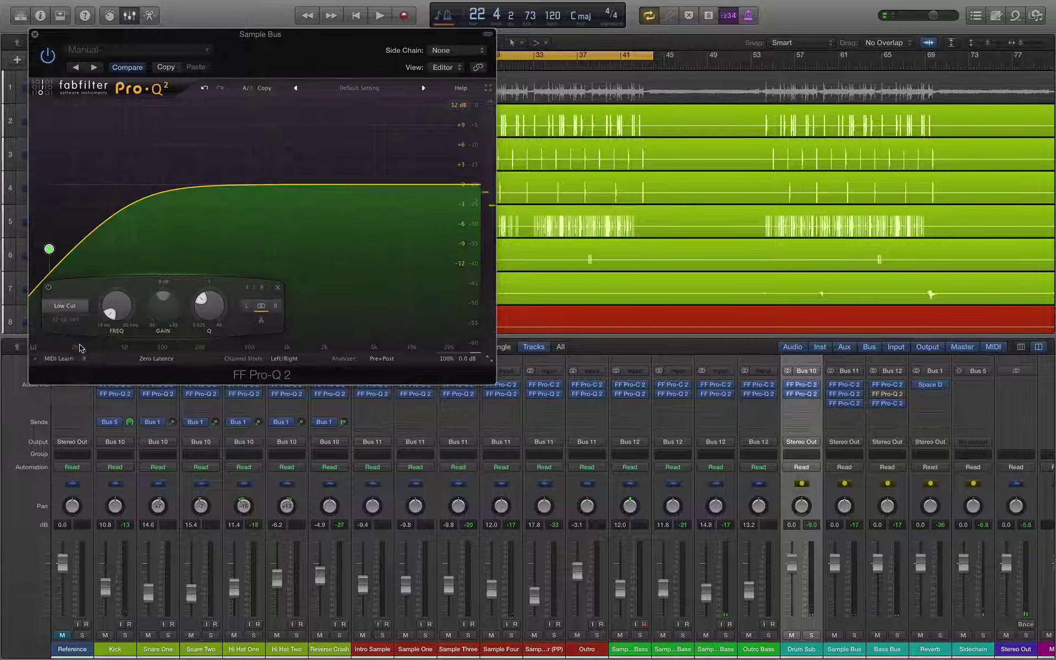
- Set the low cut to 96 dB/oct slope, Q 0.6 and 30 Hz, then resume playback
left_click(70, 320)
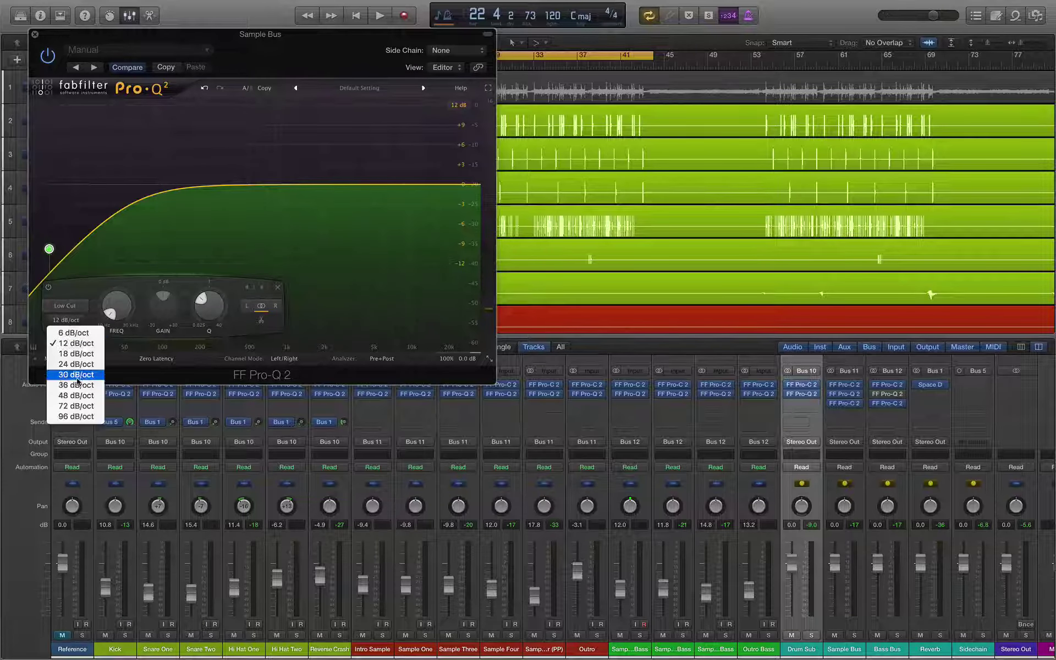
left_click(74, 426)
left_click(65, 319)
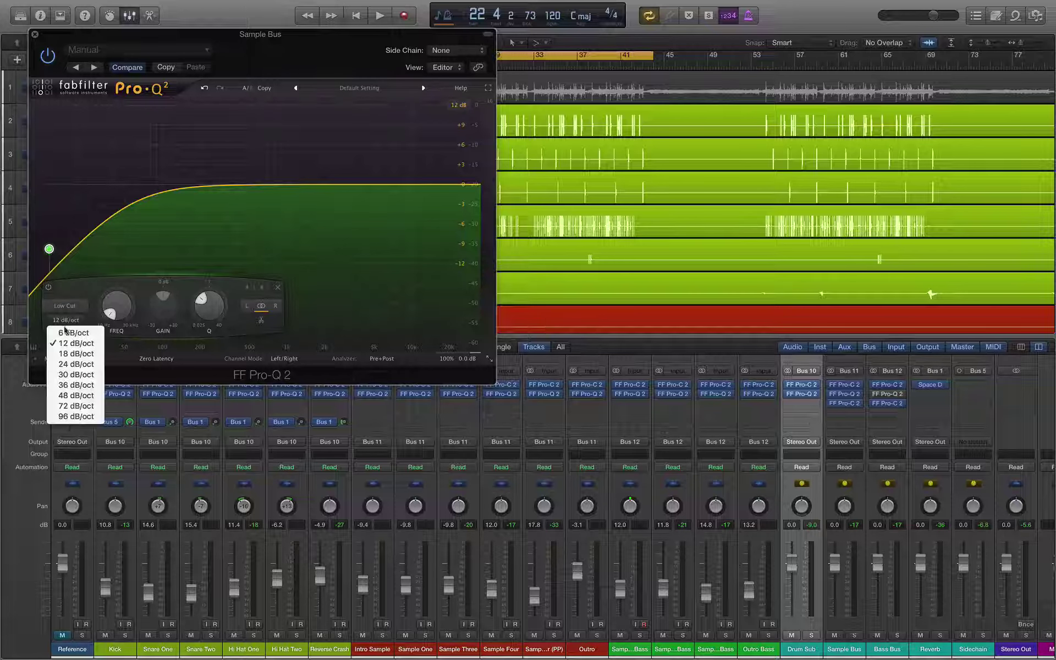
left_click(72, 417)
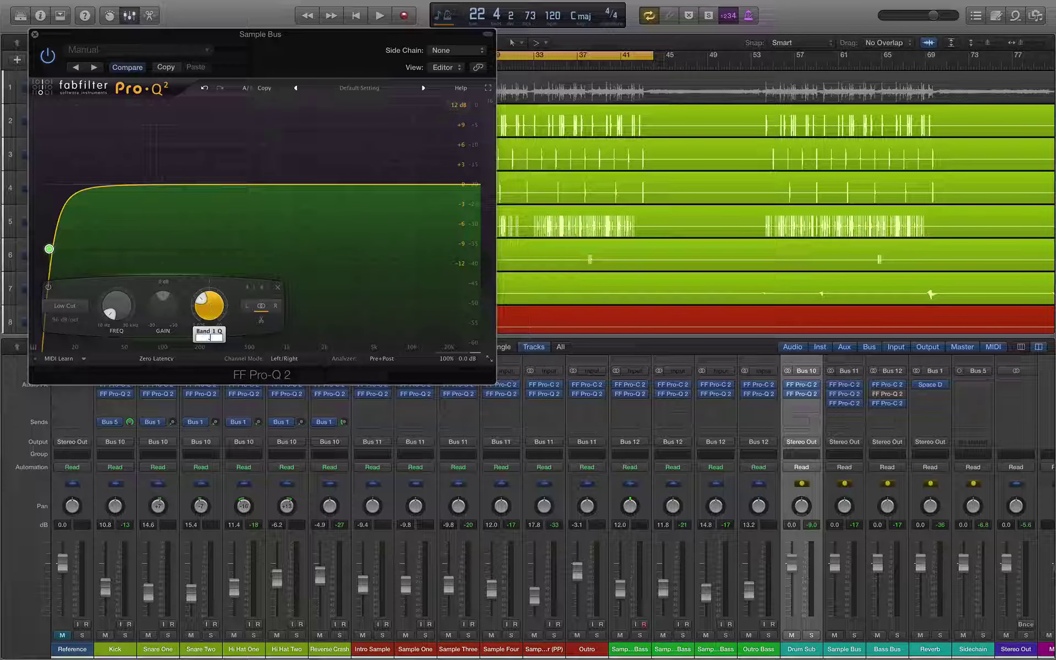
key("Return")
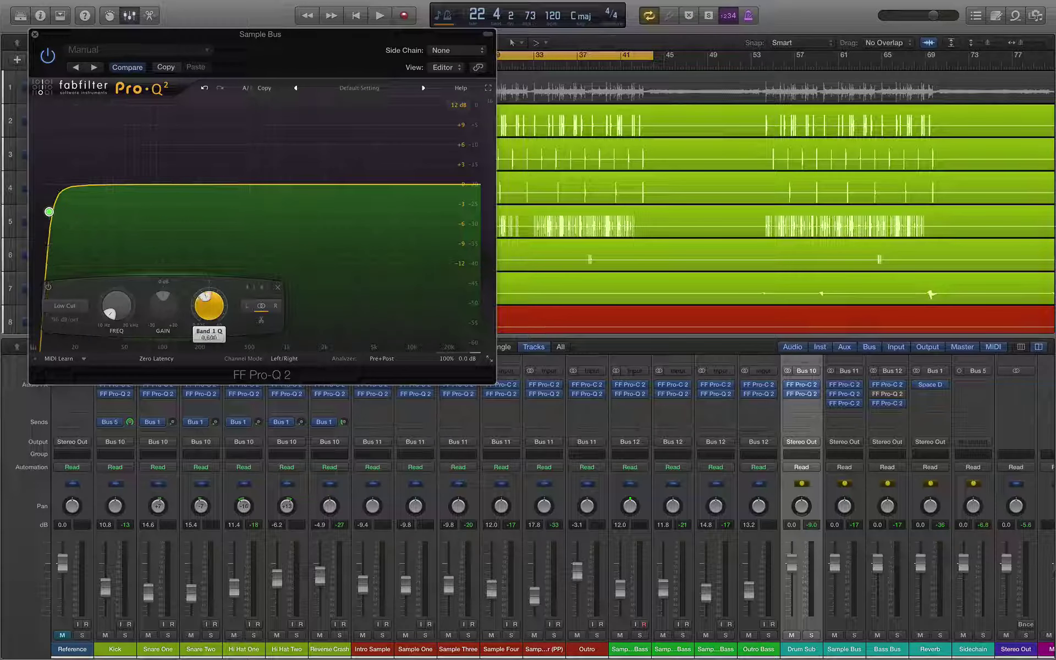
double_click(110, 306)
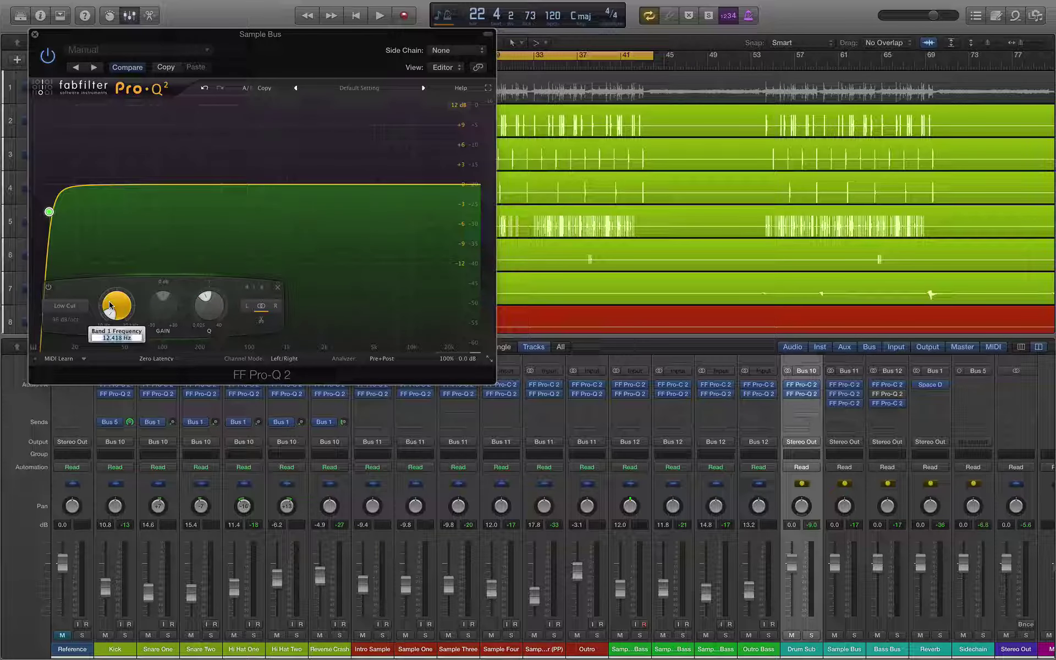
key("Return")
key("space")
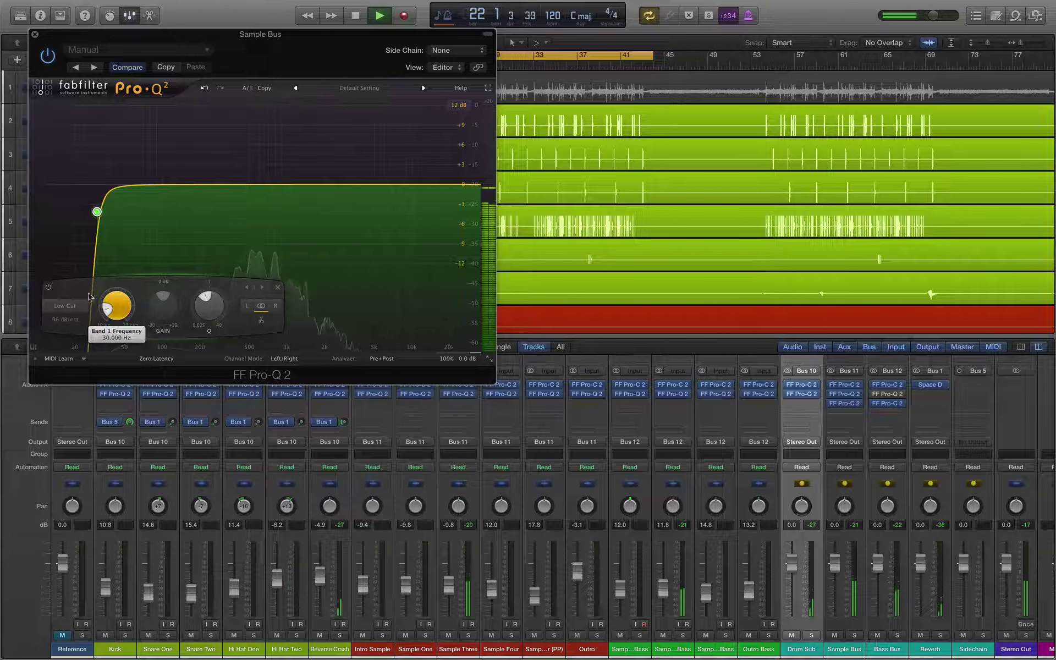
- Add small bell dips near 382 Hz (-1.3 dB) and 8.3 kHz on the Sample Bus EQ
left_click_drag(219, 184, 240, 178)
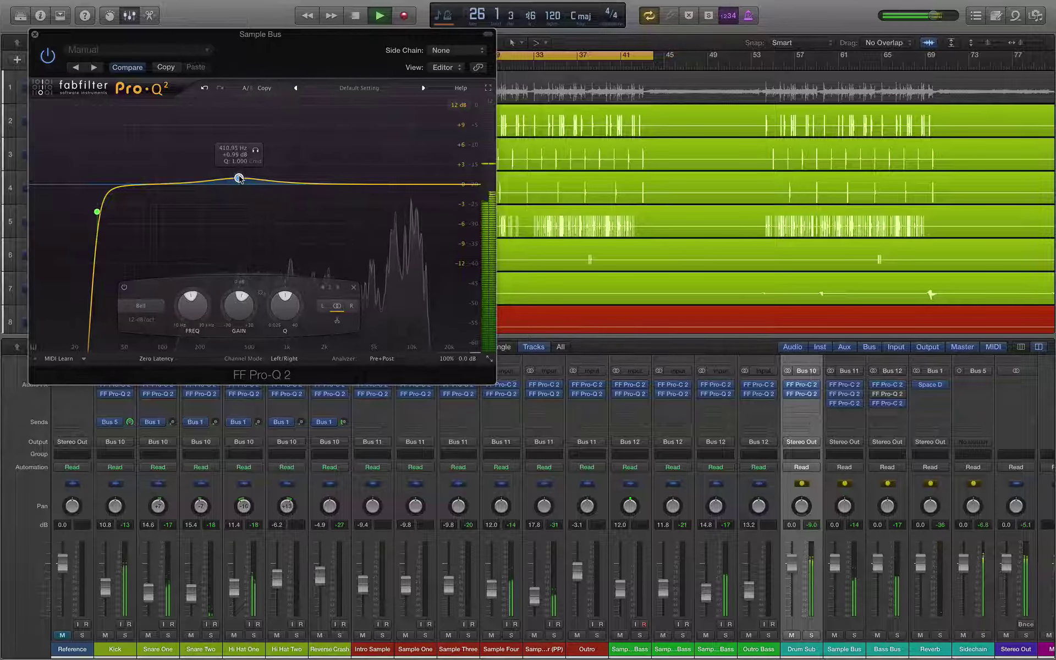
mouse_move(399, 187)
left_mouse_down()
mouse_move(401, 163)
mouse_move(401, 194)
left_mouse_up()
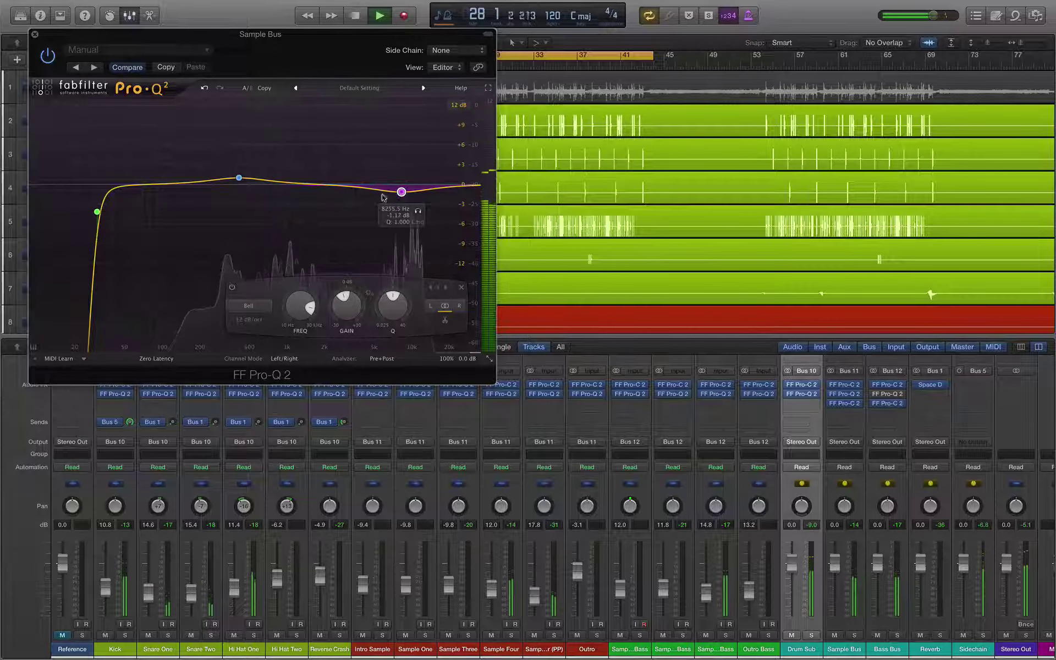
left_click_drag(244, 180, 237, 196)
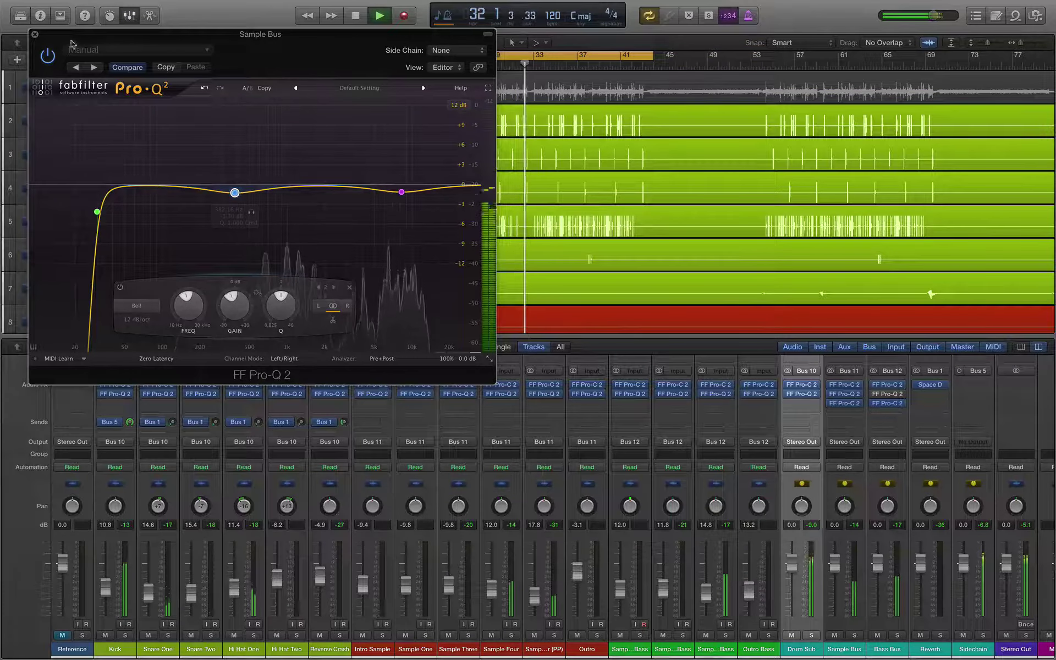
key("space")
- Close the Sample Bus EQ, then select the Bass Bus and bring up its Pro-Q 2
left_click(34, 35)
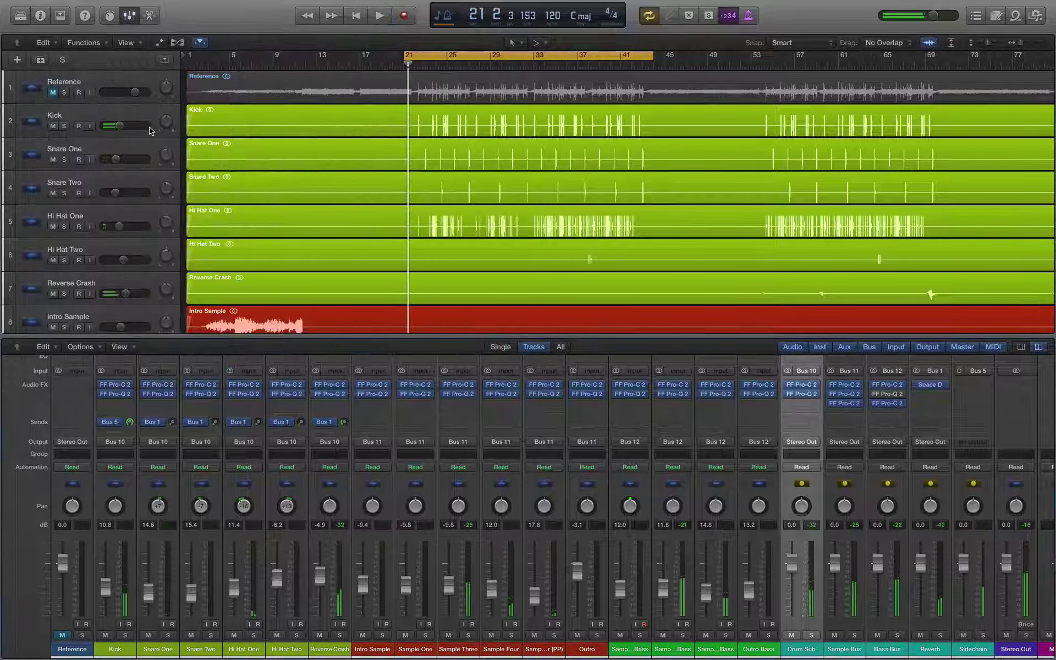
left_click(892, 643)
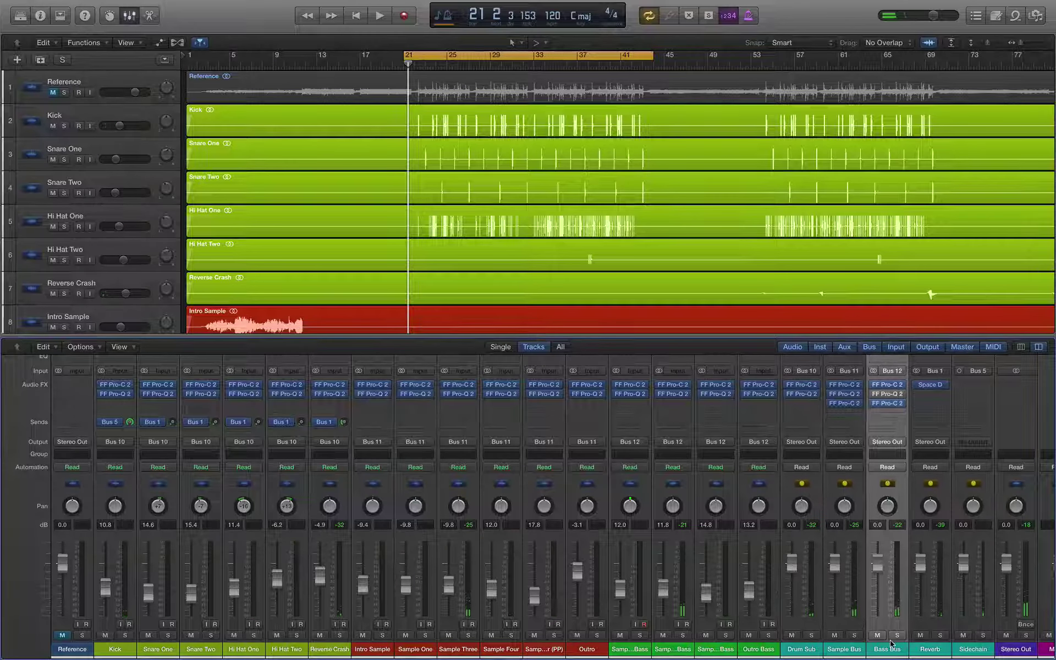
key("space")
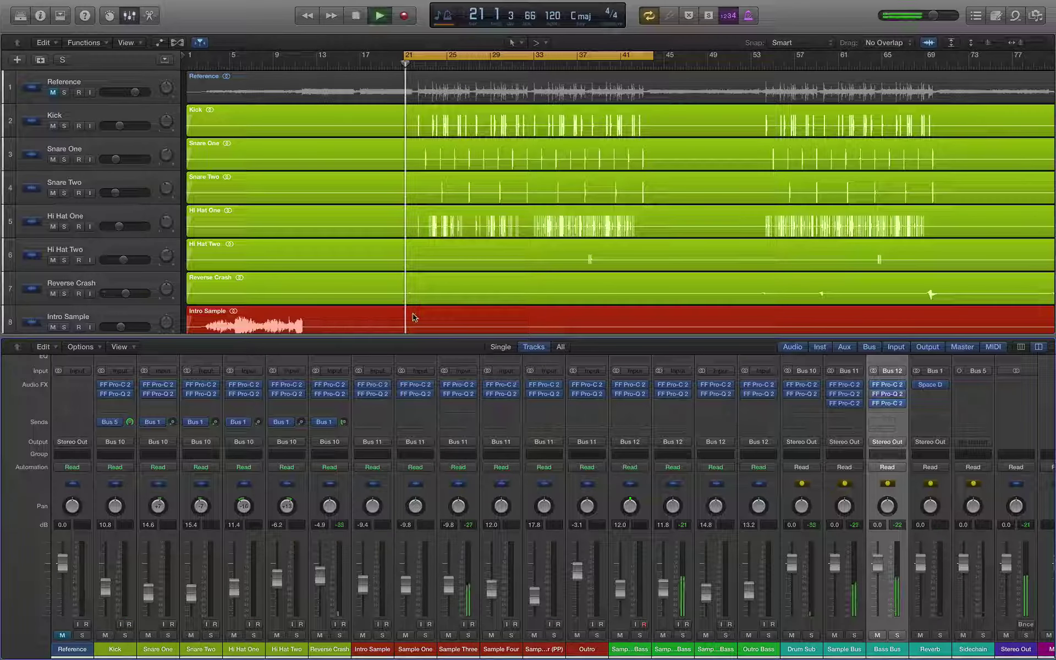
key("v")
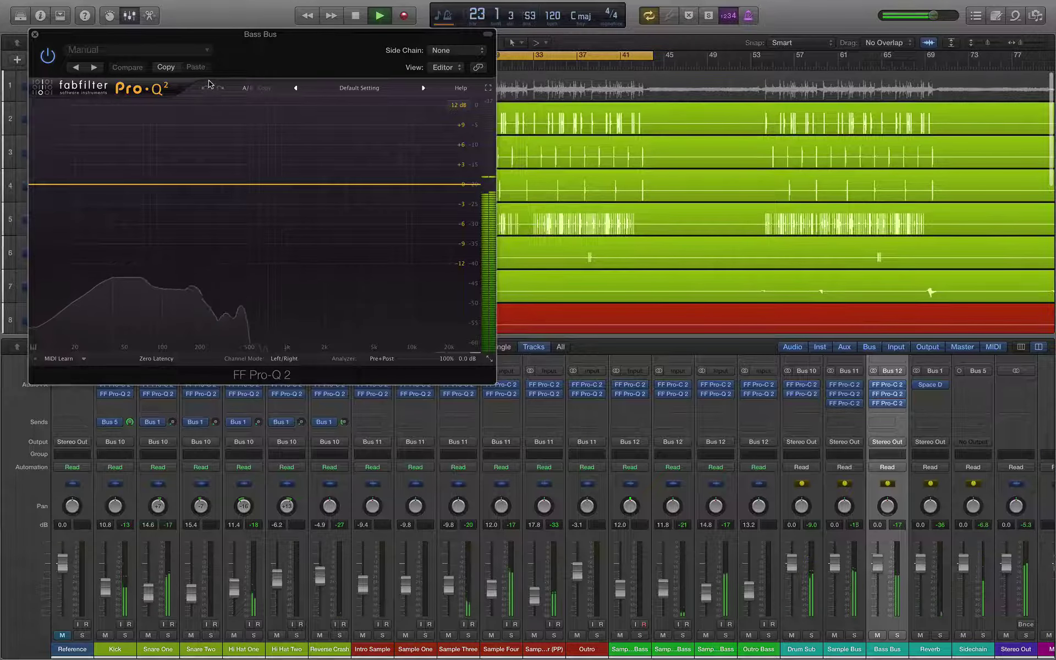
- Add a 96 dB/oct Low Cut band with Q 0.6 at the low end of the Bass Bus EQ
key("space")
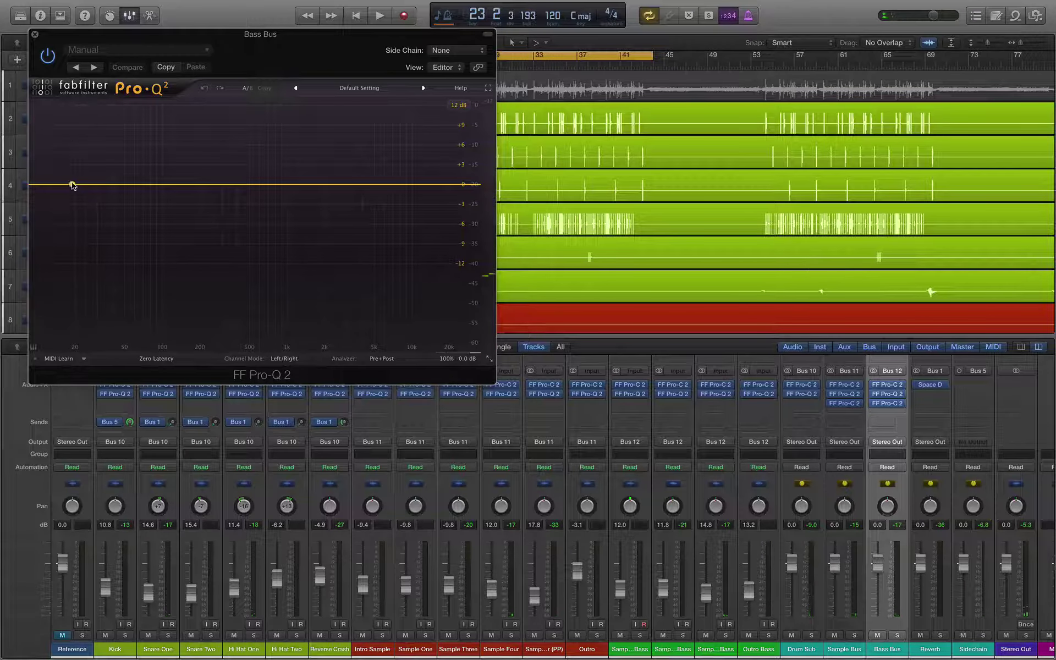
left_click_drag(73, 185, 83, 205)
left_click(66, 306)
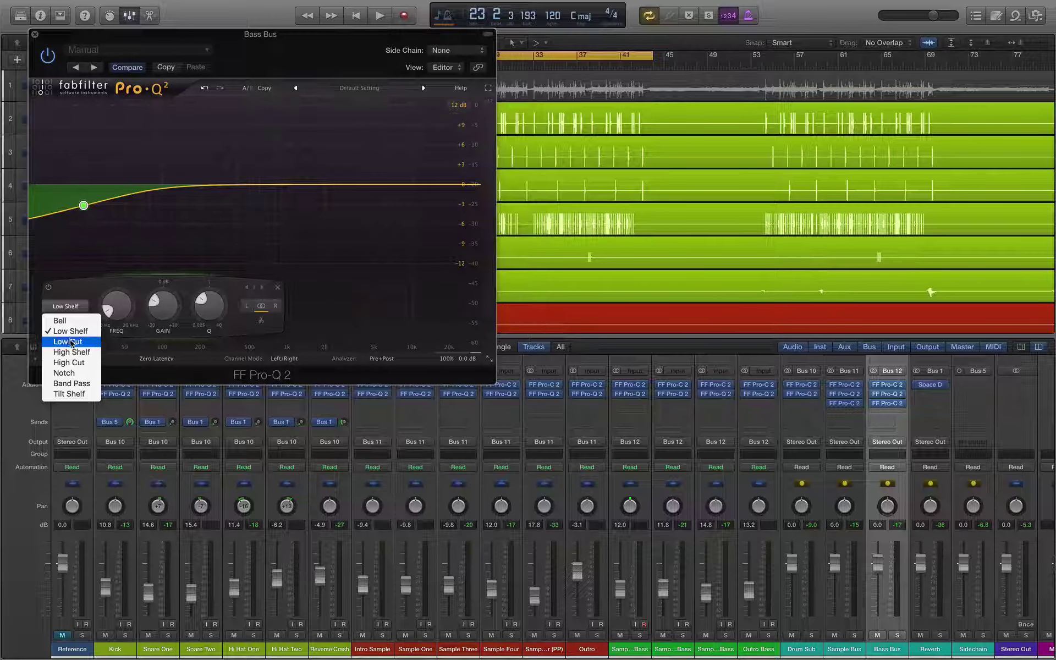
left_click(68, 342)
left_click(66, 319)
left_click(74, 416)
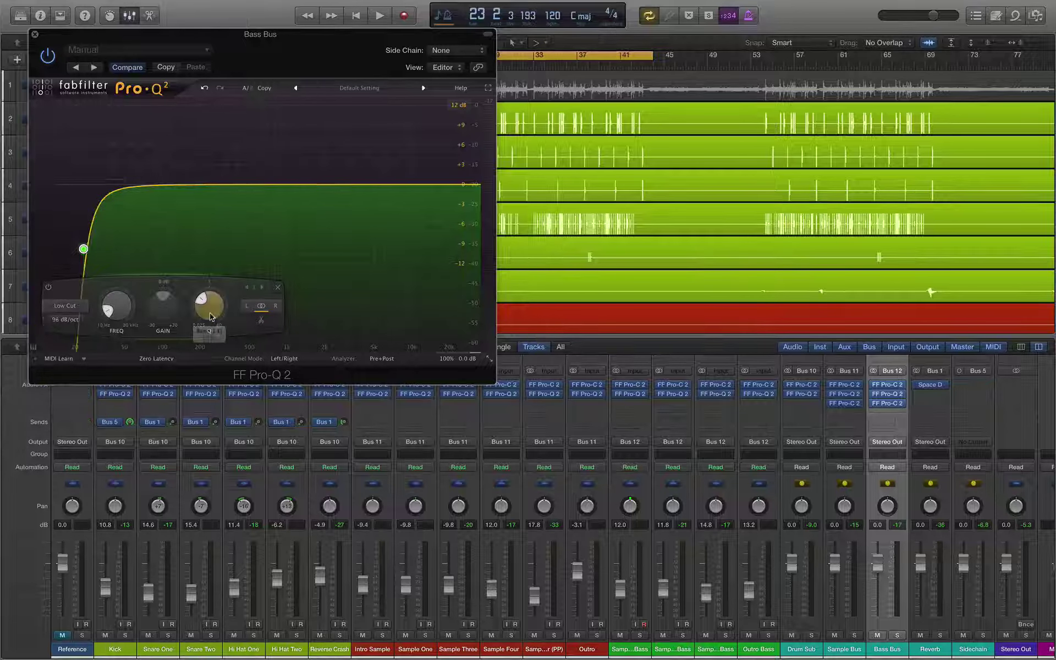
double_click(213, 312)
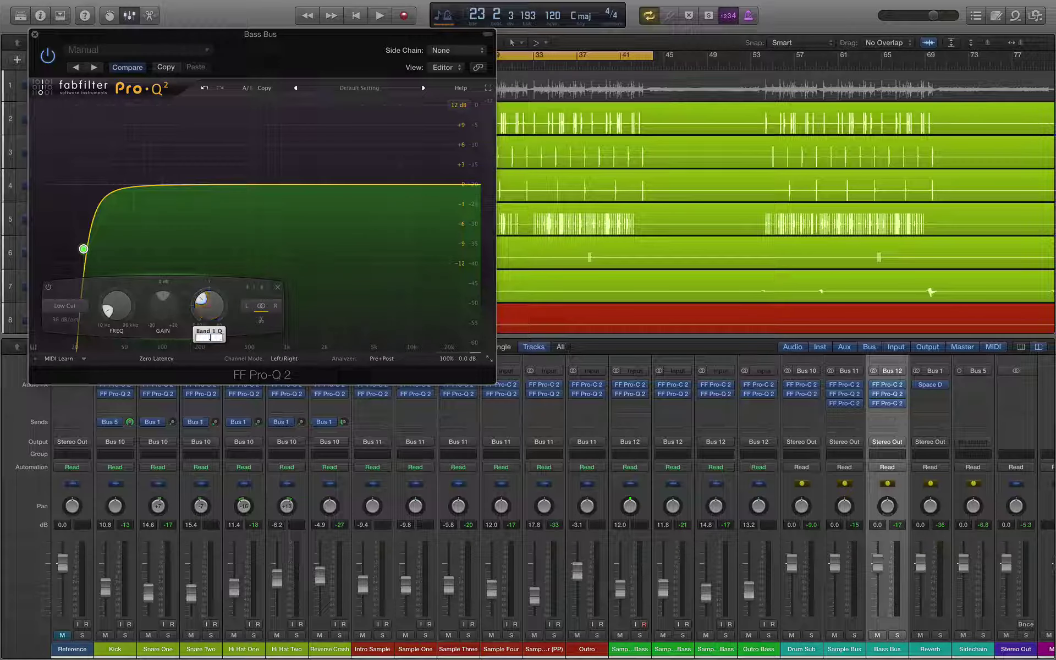
type("0.6")
key("Return")
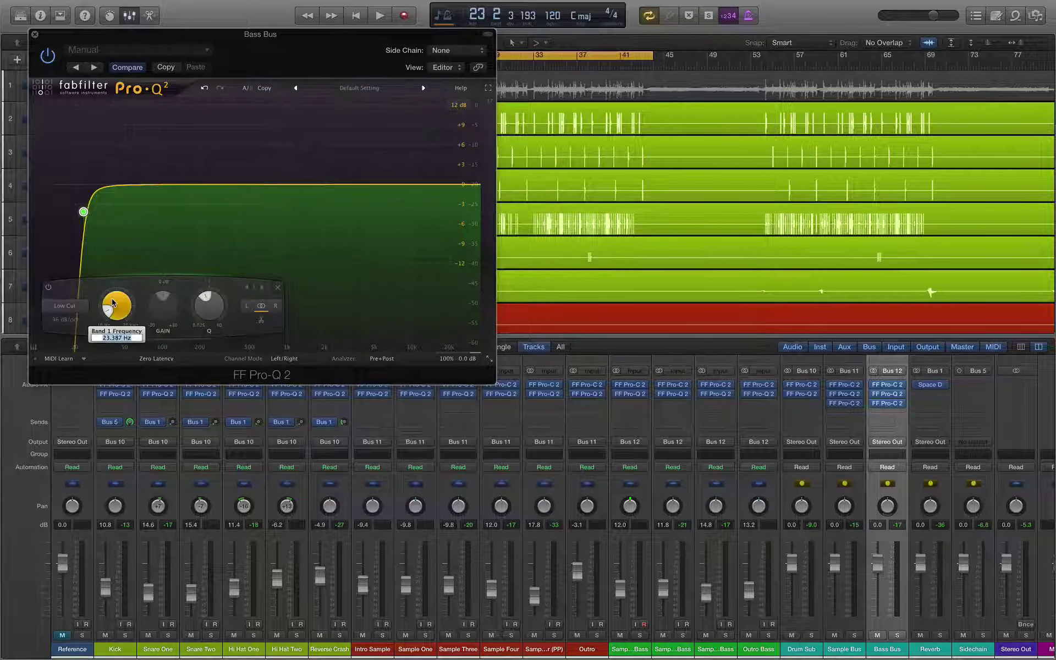
- Lower the low cut to about 20 Hz and add a +0.95 dB bell near 83 Hz
left_click_drag(111, 298, 111, 311)
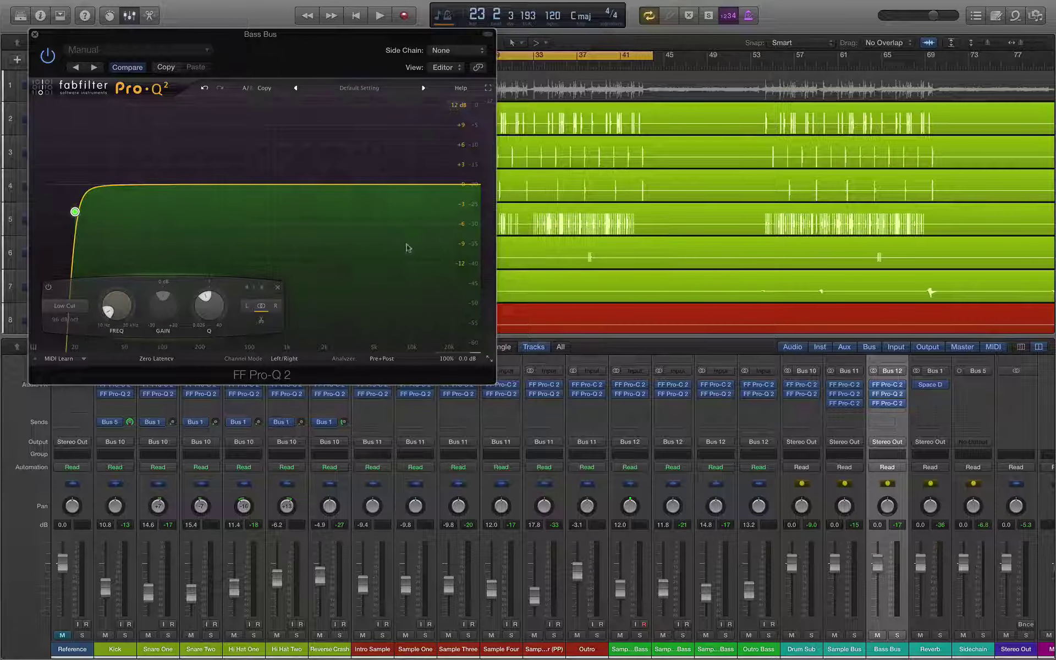
key("space")
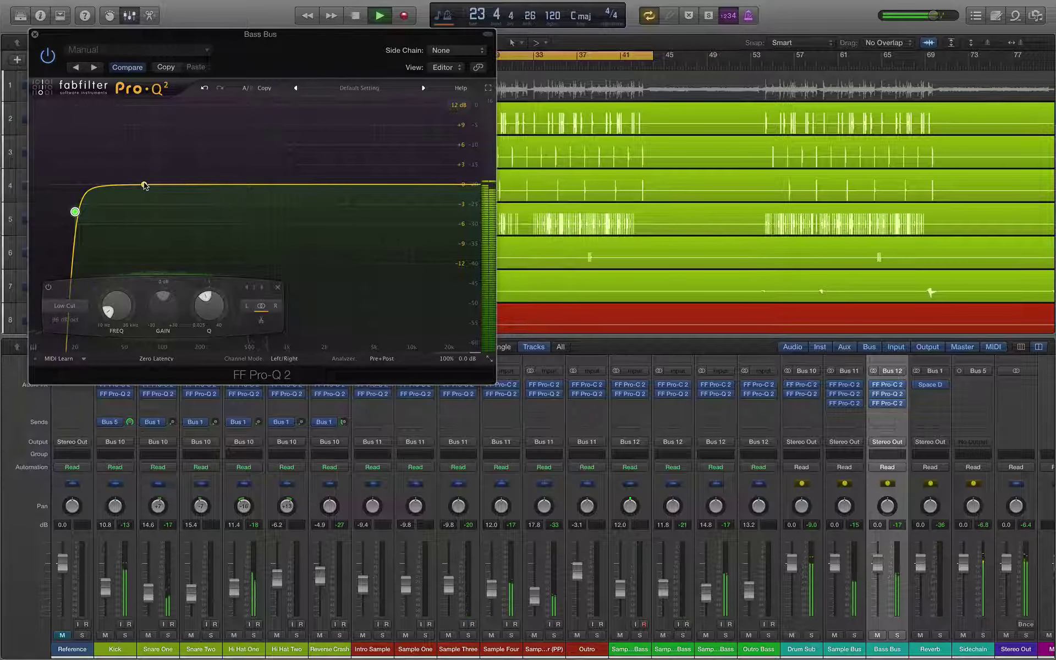
mouse_move(143, 185)
left_mouse_down()
mouse_move(121, 175)
mouse_move(141, 178)
left_mouse_up()
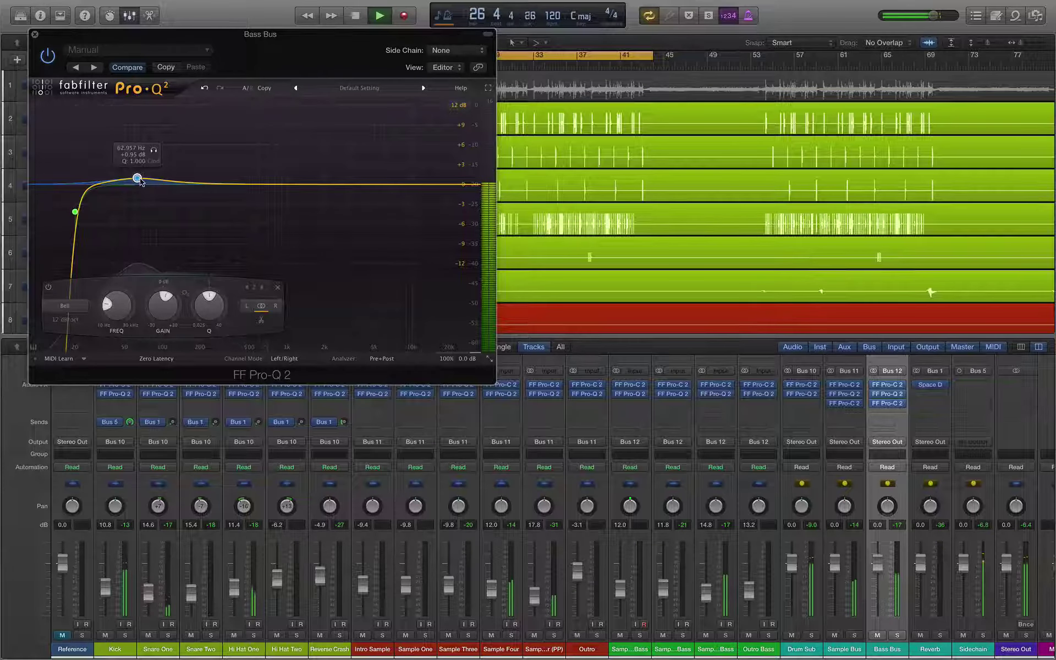
- Turn the Bass Bus Pro-C 2 threshold down to about -21.97 dB and close the compressor
left_click(36, 35)
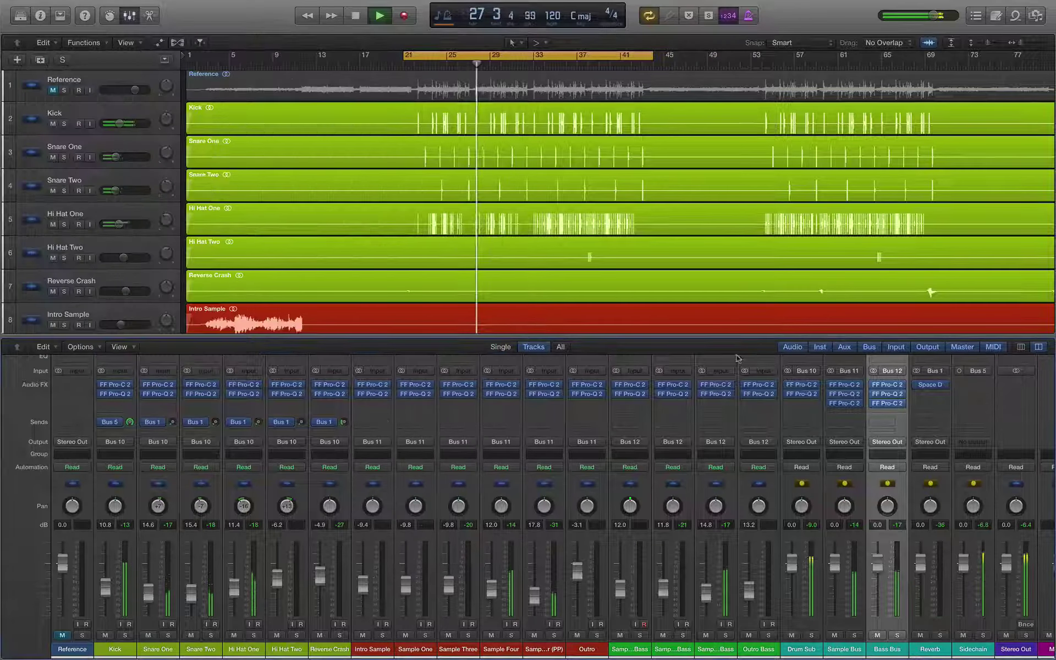
left_click(887, 404)
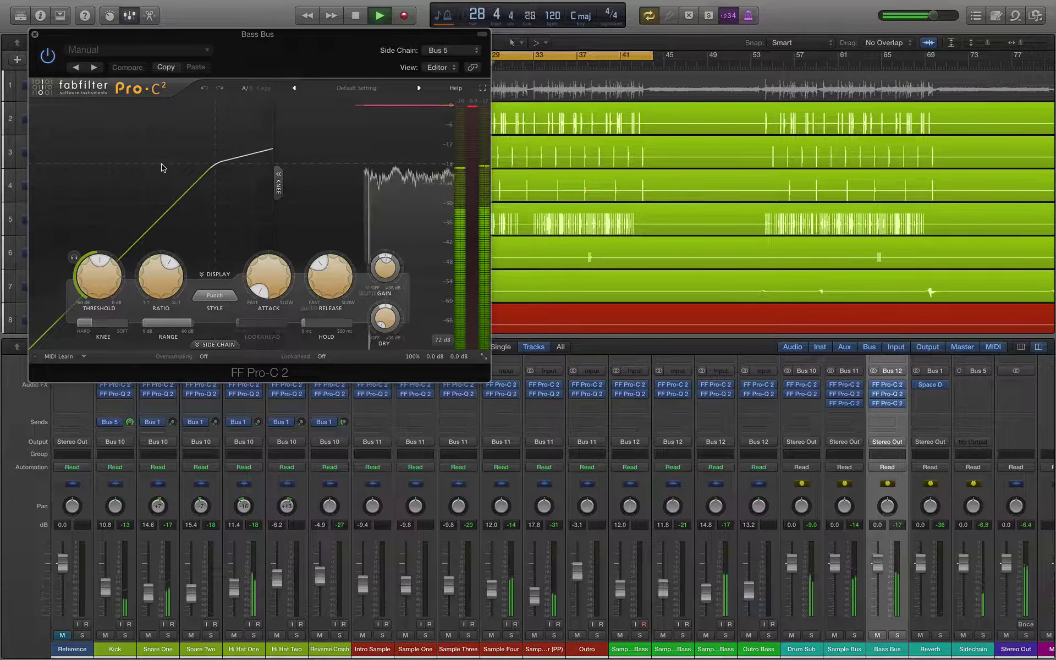
left_click_drag(98, 270, 95, 267)
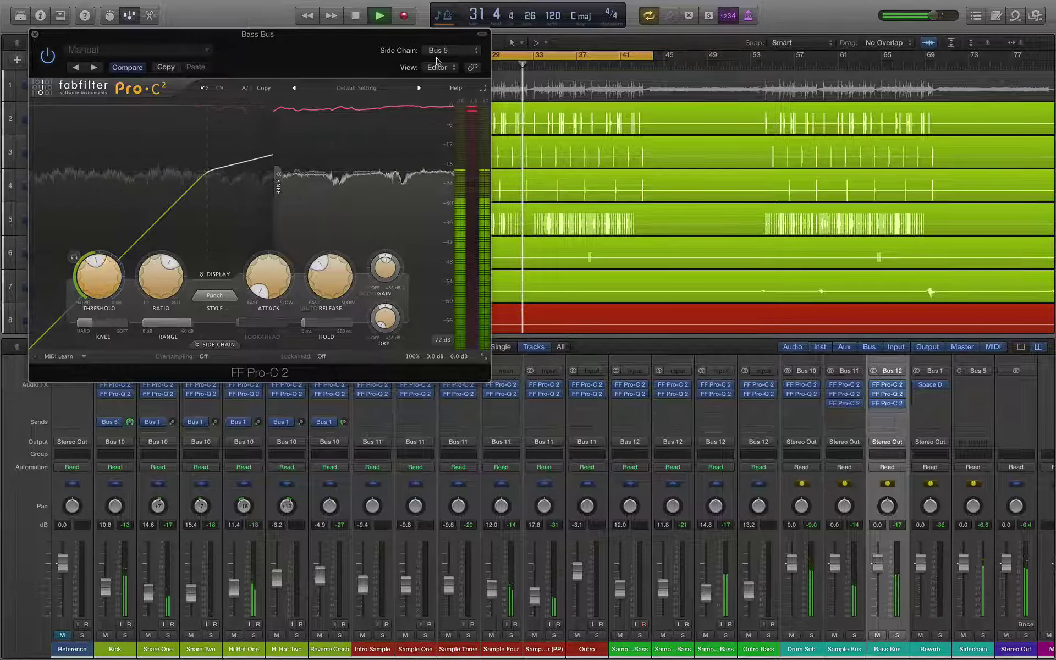
left_click(34, 34)
scroll(649, 539, "down", 1)
scroll(847, 425, "up", 1)
scroll(848, 425, "up", 1)
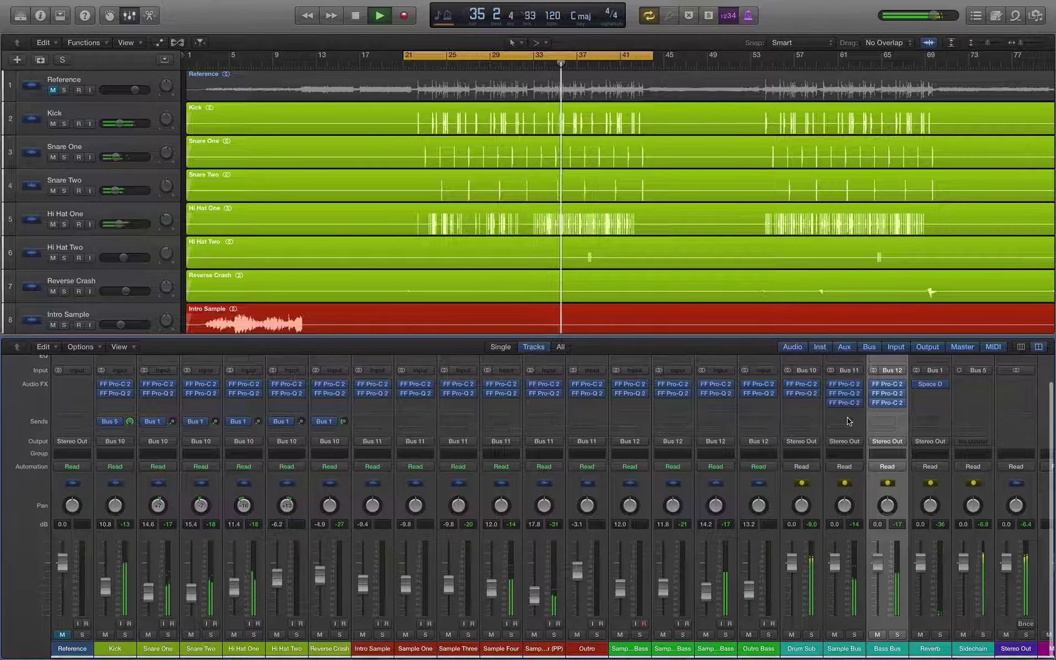
left_click(885, 396)
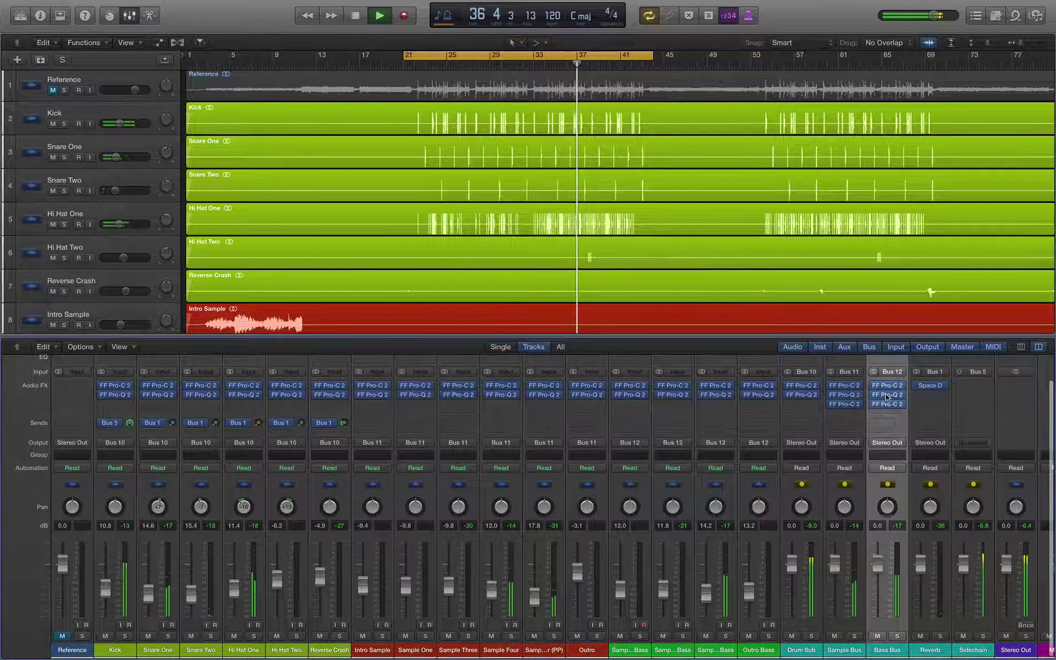
- Add a new Bass Bus EQ band and make it a 48 dB/oct High Cut
mouse_move(139, 179)
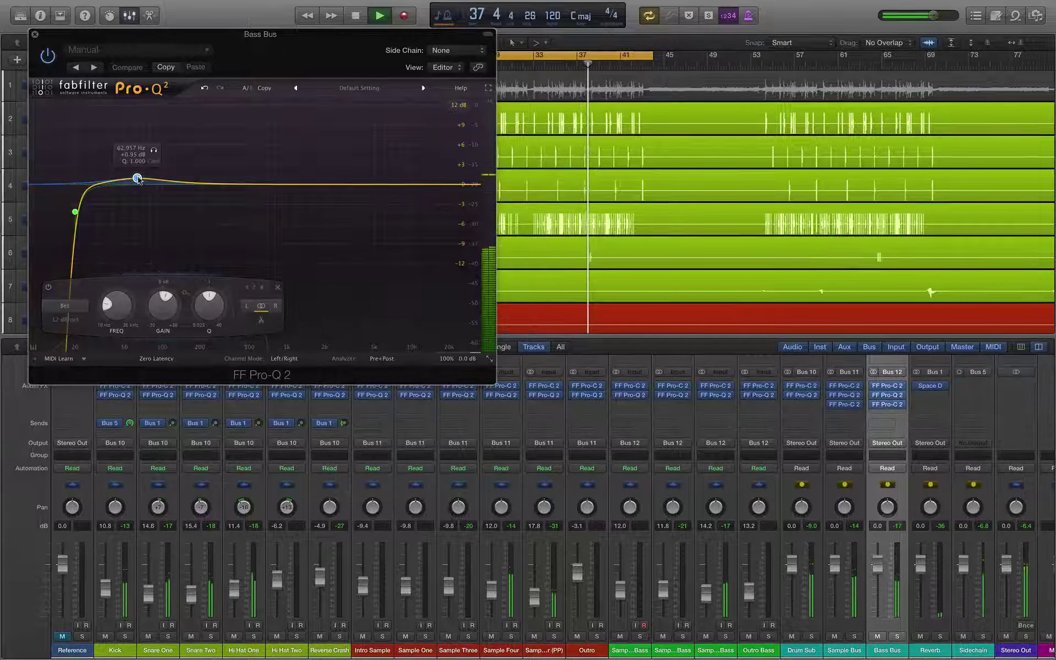
key("space")
left_click_drag(410, 184, 411, 194)
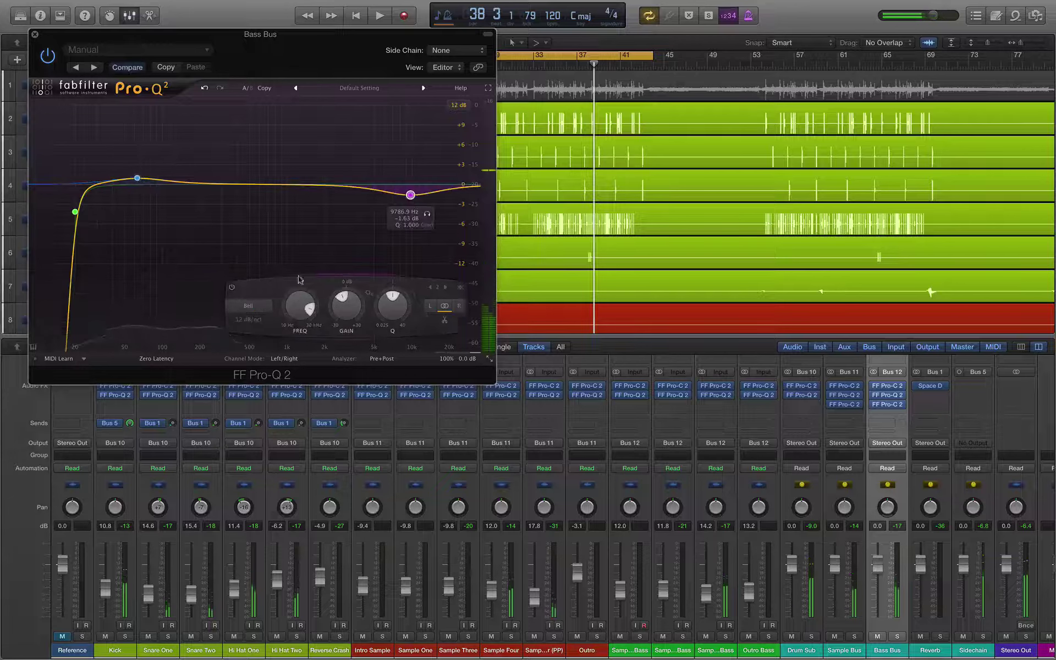
left_click(258, 306)
left_click(252, 362)
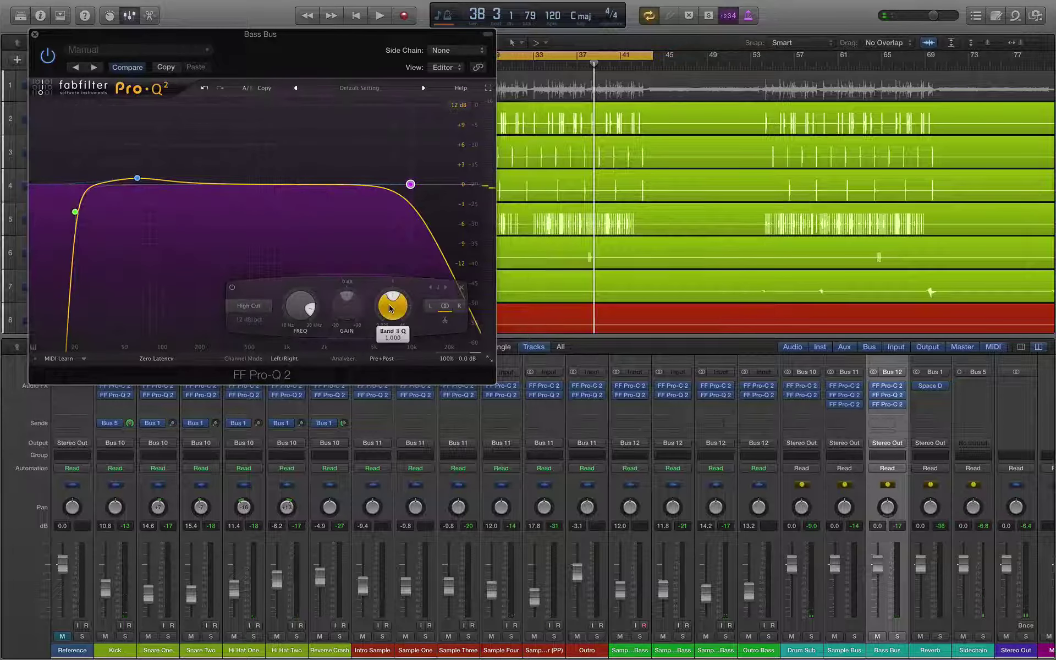
left_click(249, 320)
left_click(254, 396)
- Set the high cut to 1500 Hz with Q 0.8, then stop playback and close the EQ
key("space")
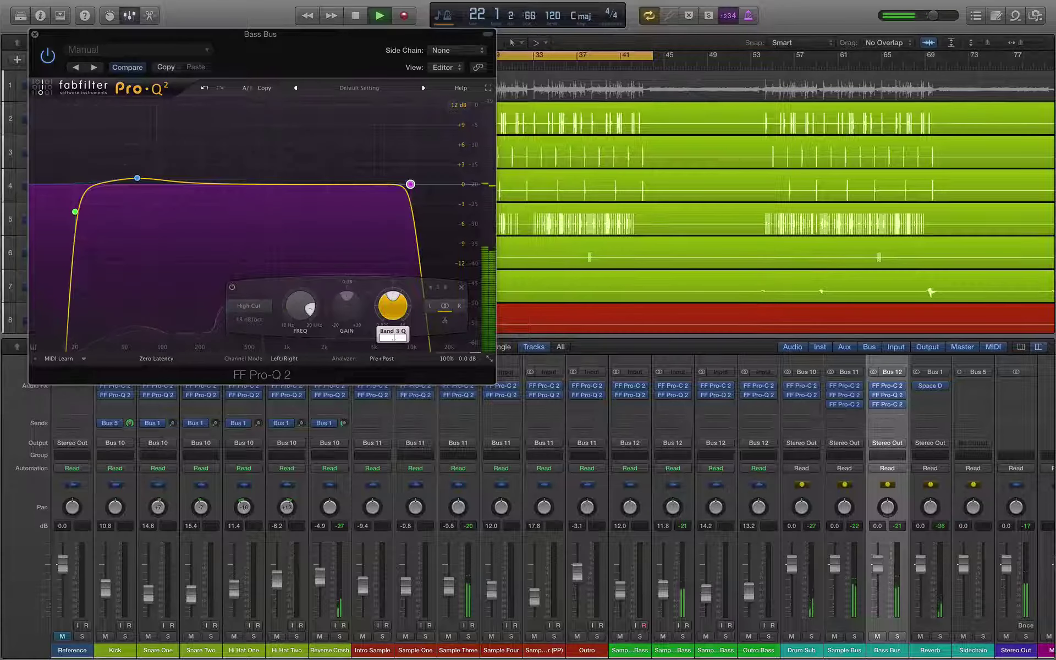
left_click_drag(400, 184, 400, 219)
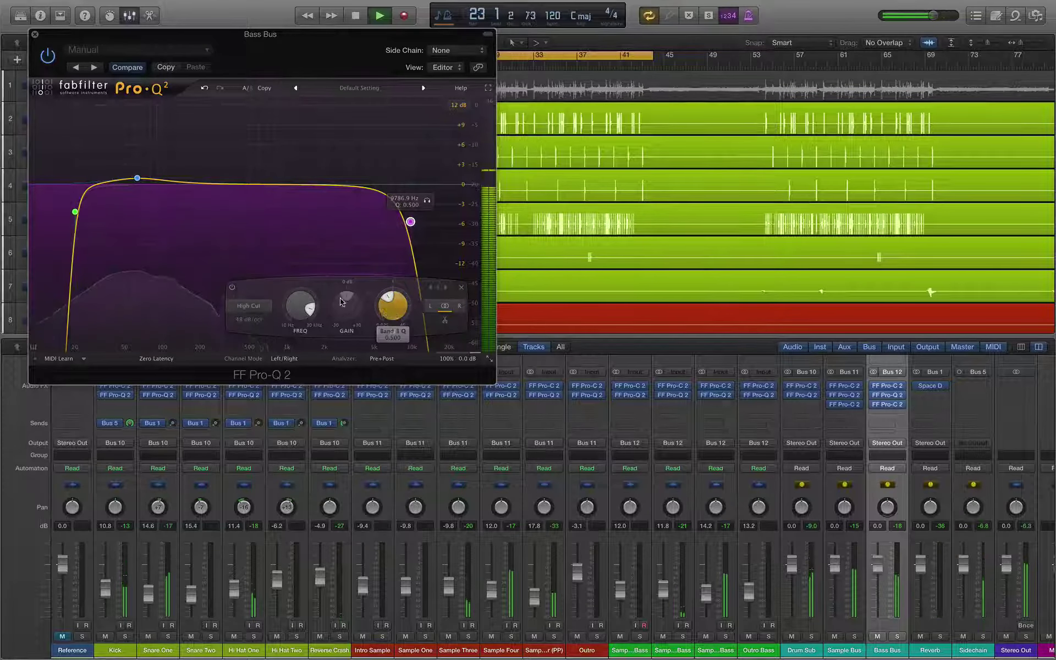
mouse_move(306, 307)
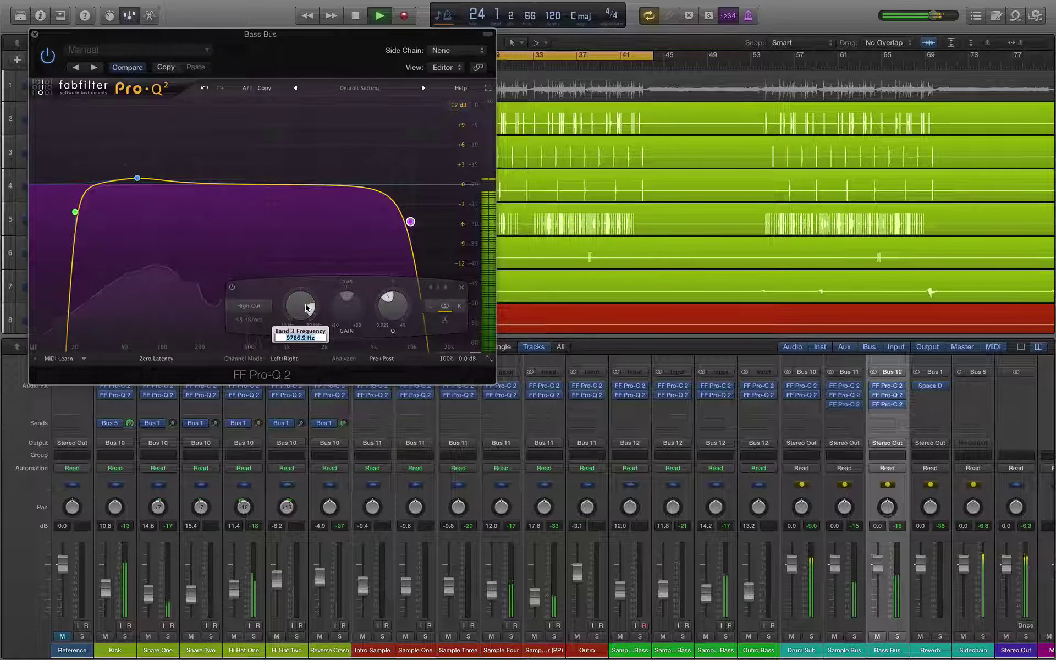
key("Return")
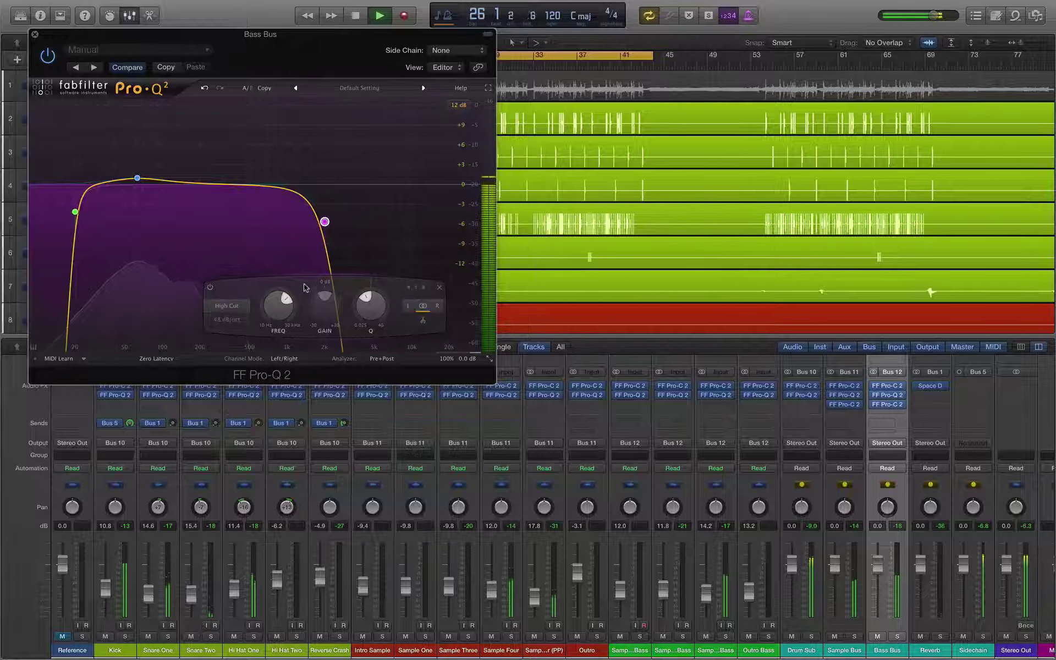
double_click(278, 309)
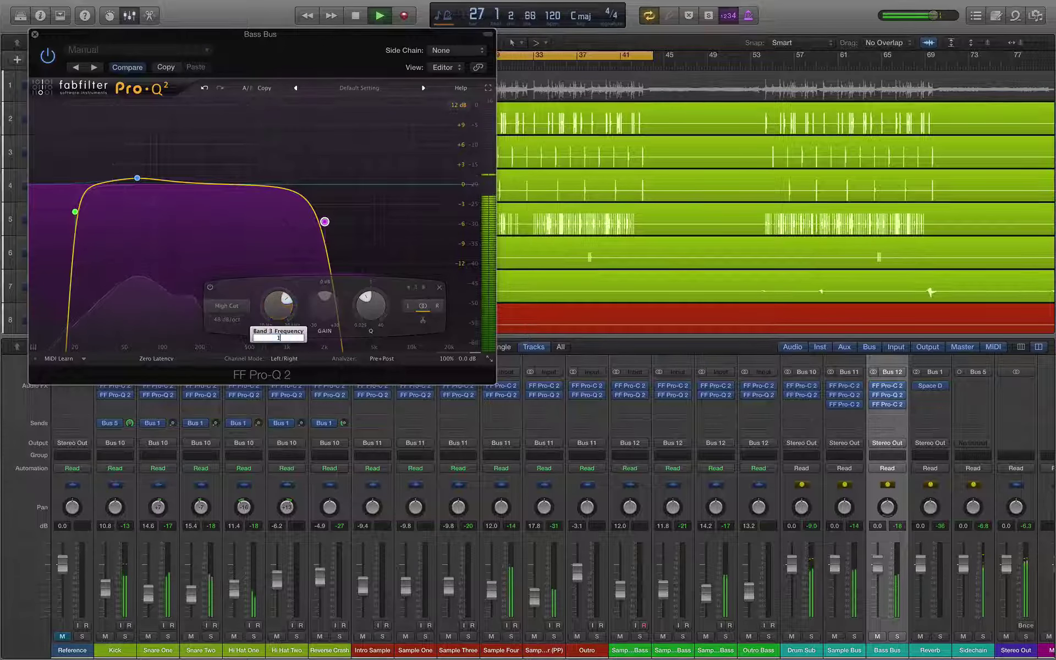
type("1500")
key("Return")
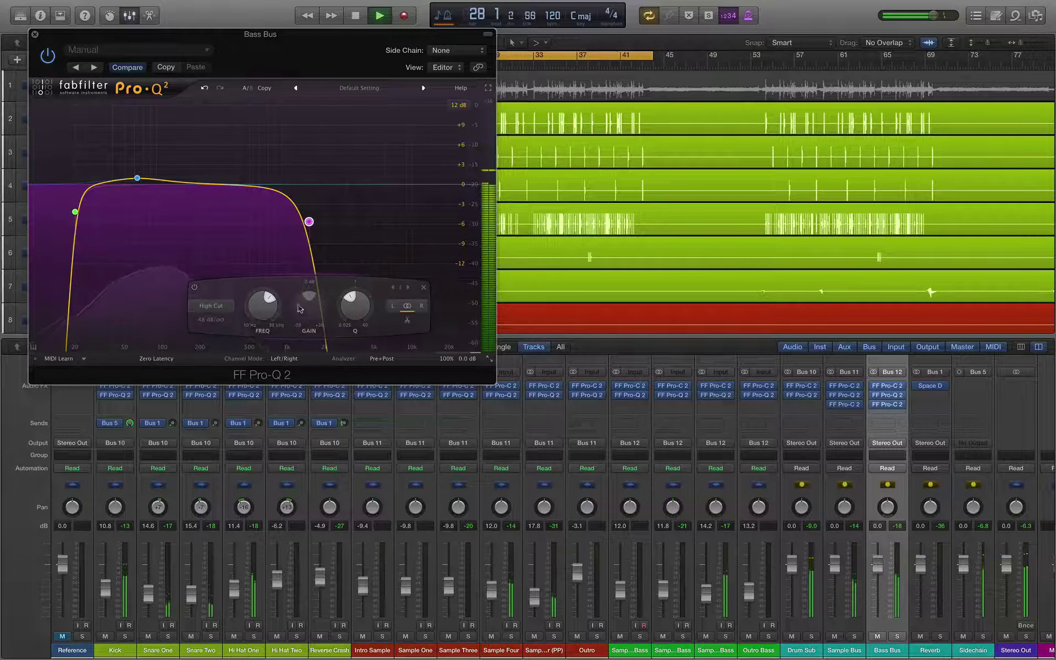
mouse_move(366, 307)
type("0.8")
key("Return")
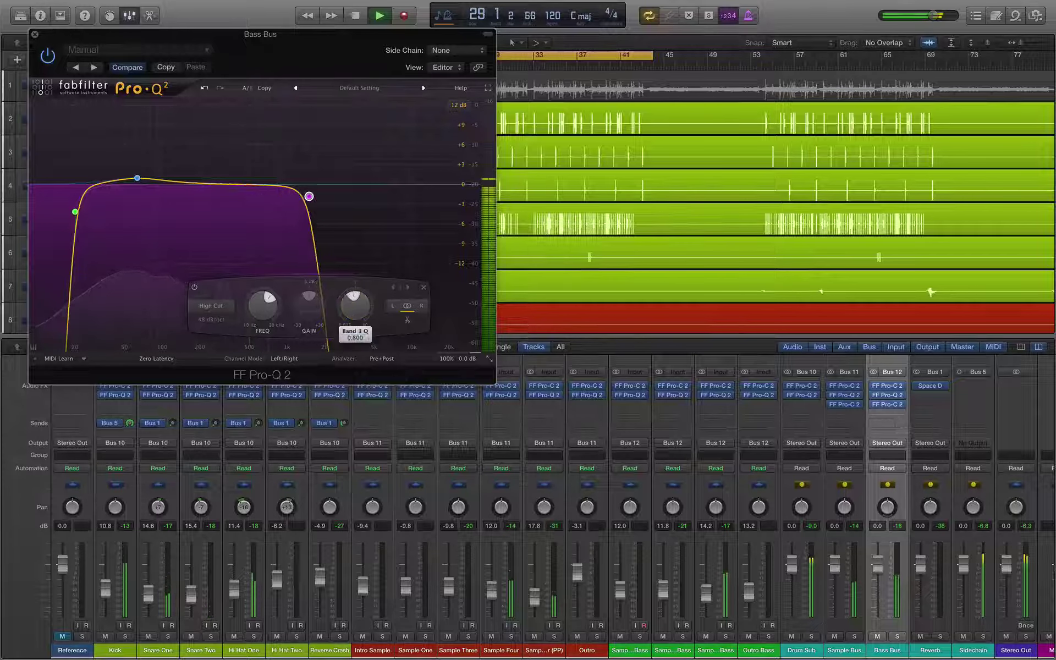
key("space")
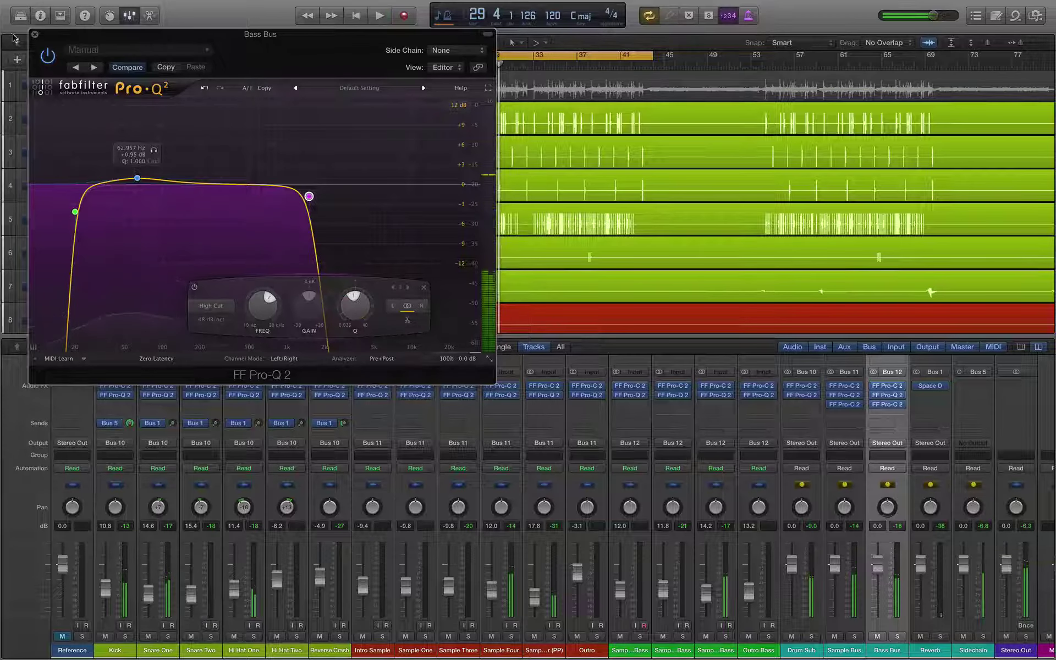
left_click(35, 35)
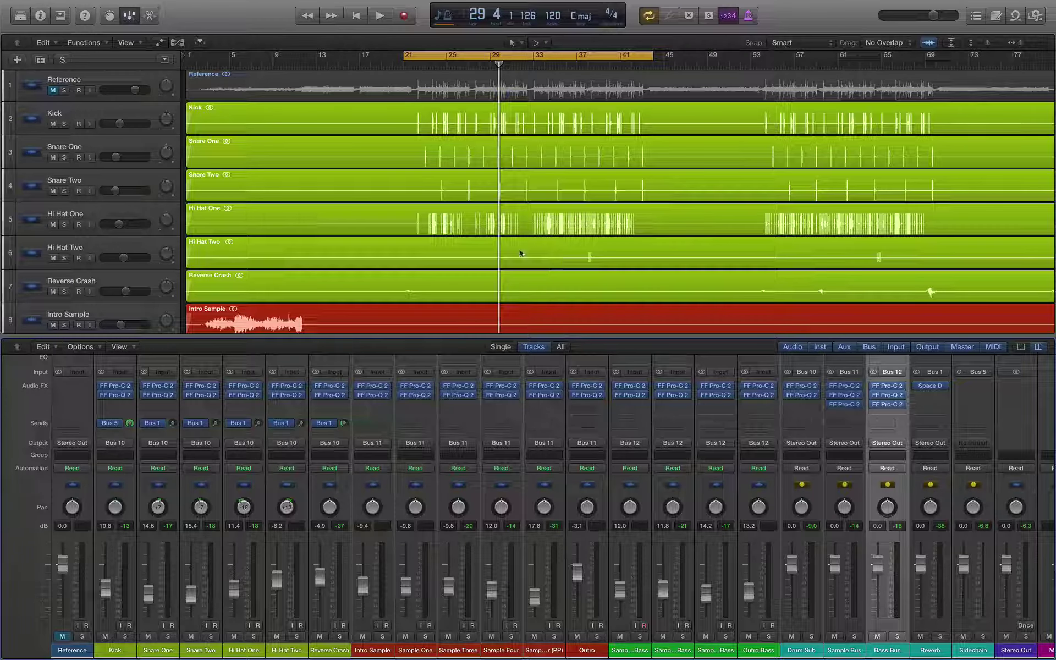
- A/B the mix against the Reference track by toggling its Mute and Solo during playback, leaving it unmuted and unsoloed
key("space")
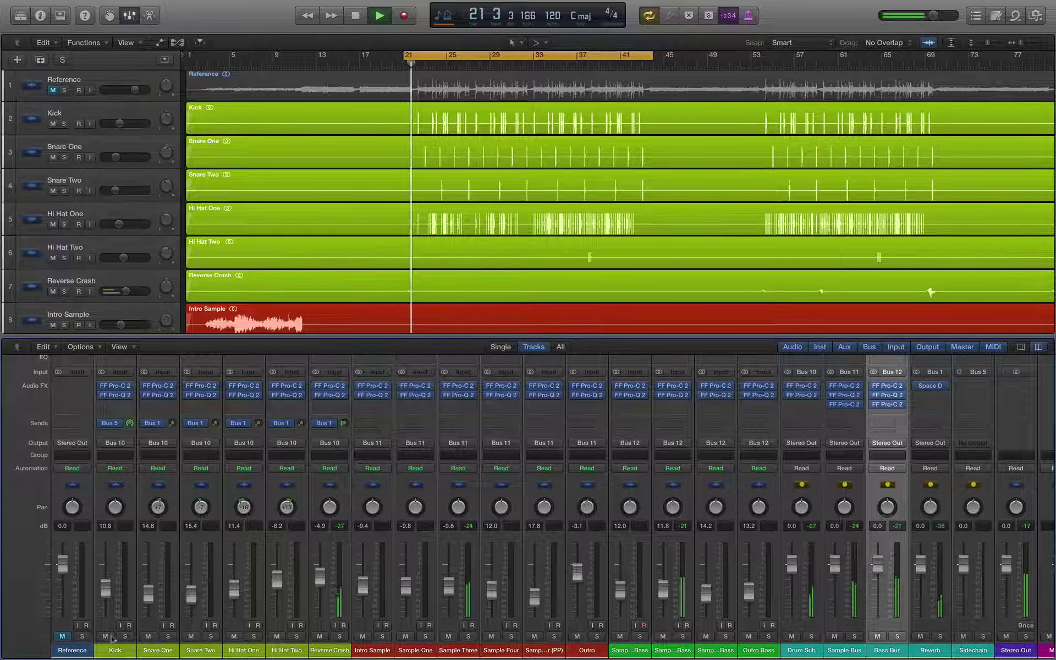
left_click(63, 637)
left_click(82, 637)
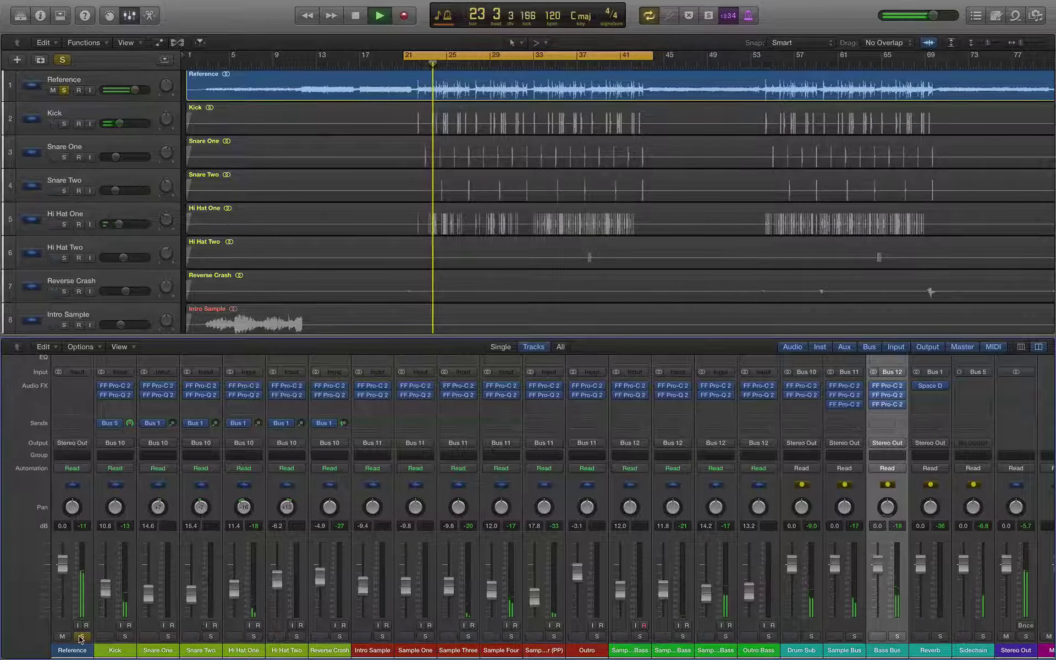
left_click(82, 636)
left_click(63, 637)
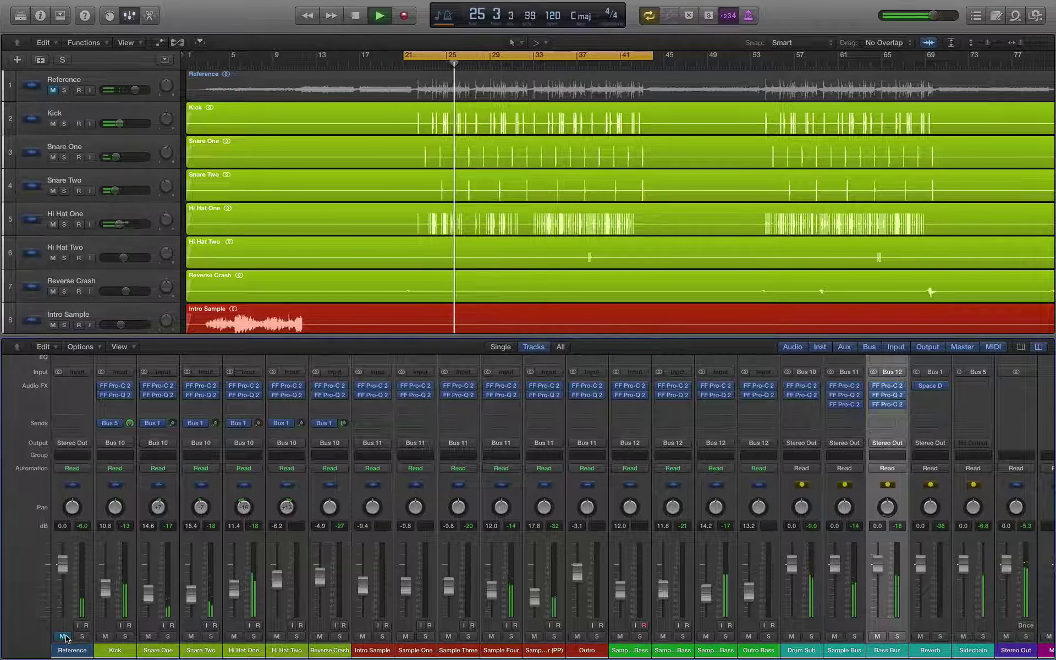
left_click(64, 637)
left_click(81, 636)
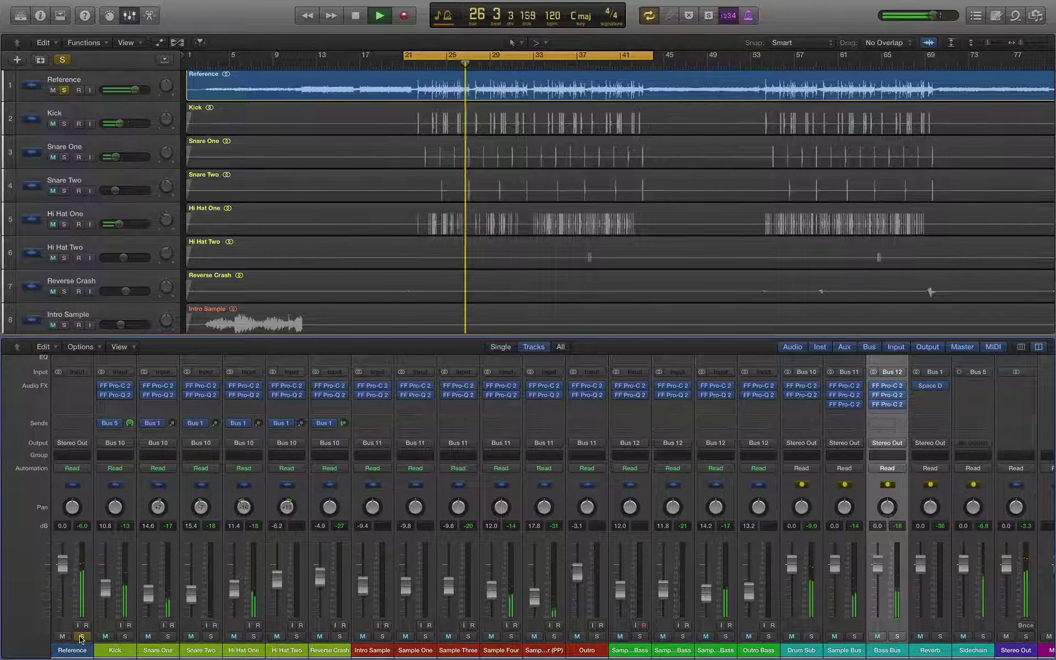
key("space")
left_click(81, 636)
left_click(62, 637)
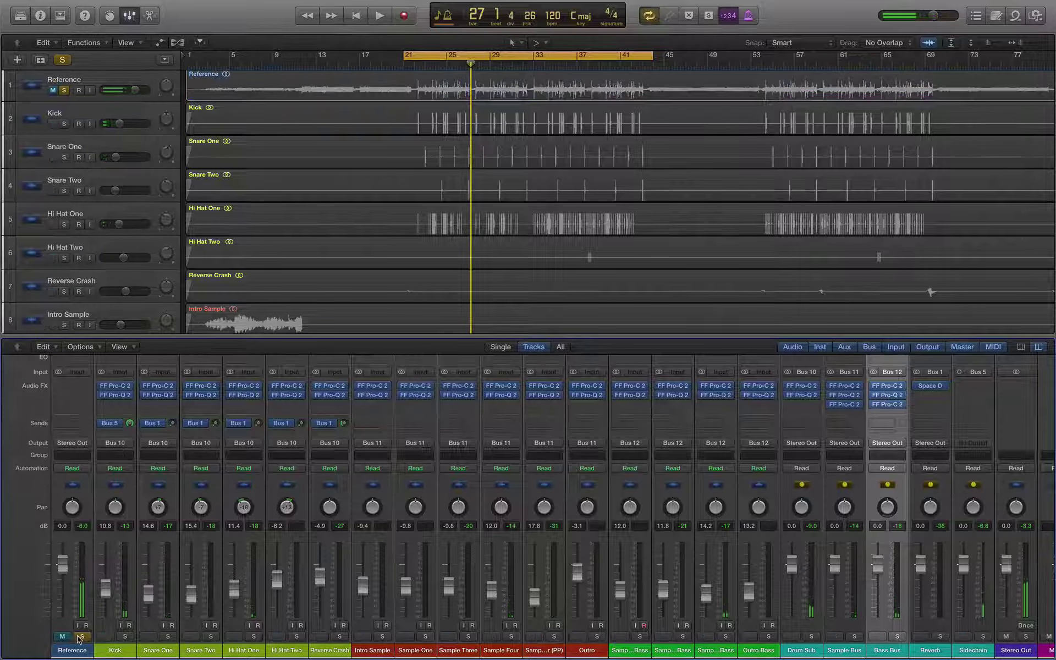
left_click(62, 637)
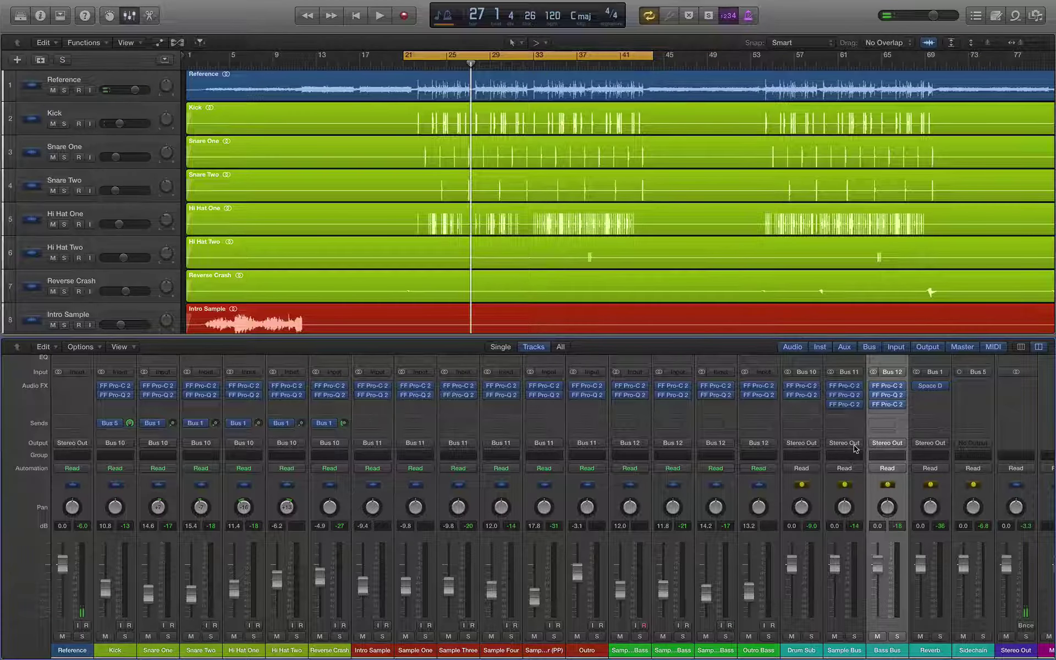
- Boost the Sample Bus EQ band near 8 kHz slightly and close the EQ
left_click(843, 395)
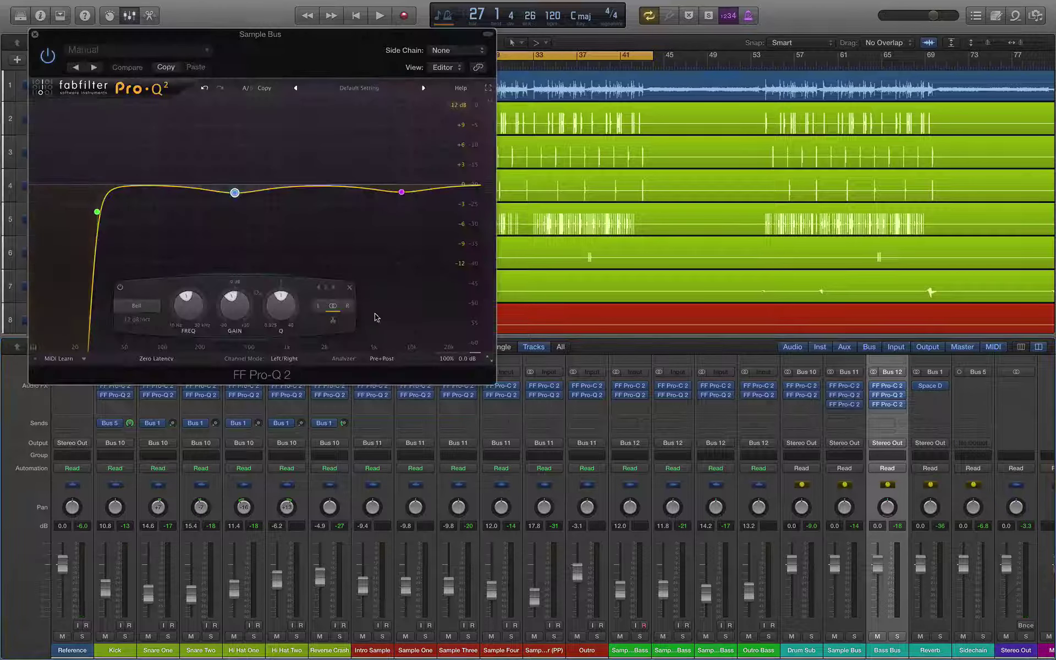
left_click_drag(401, 192, 402, 180)
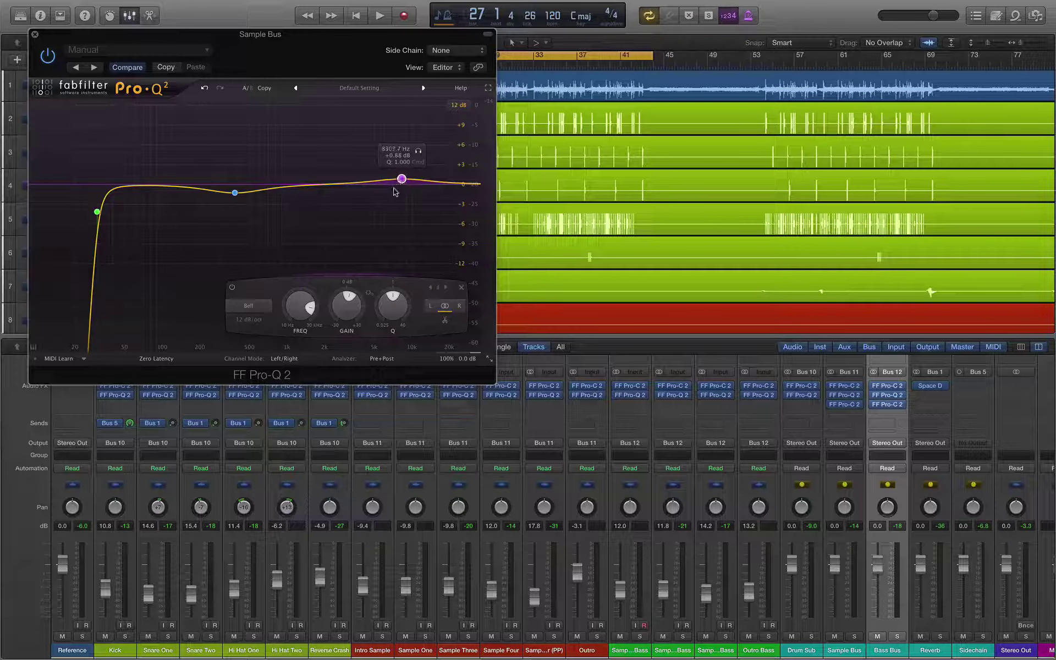
left_click(34, 34)
- A/B the mix against the Reference track during playback, ending with it neither muted nor soloed
key("space")
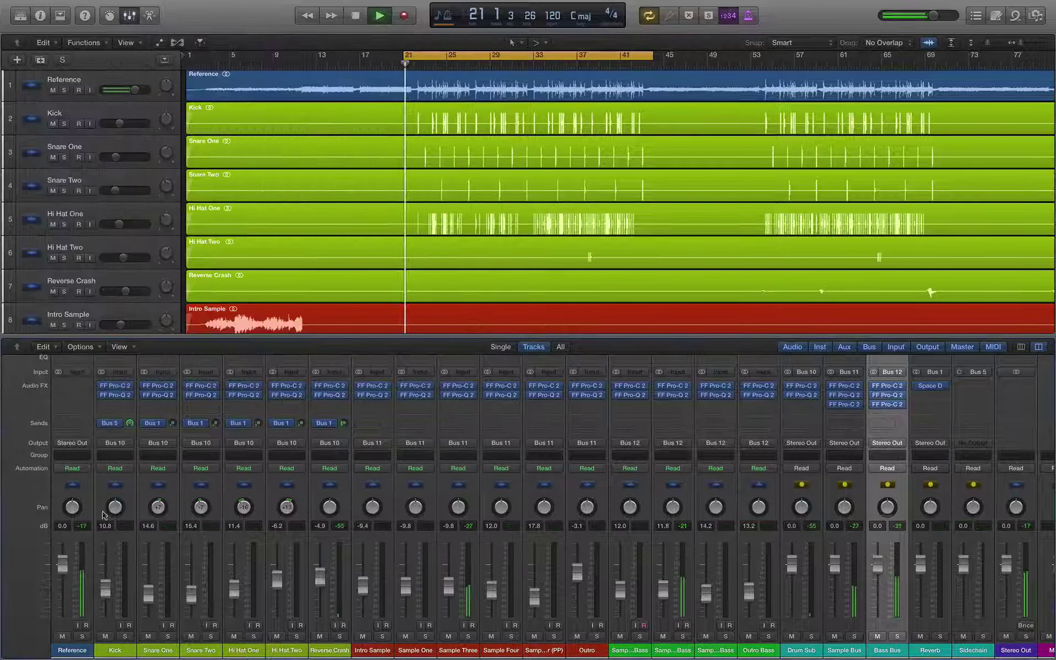
left_click(81, 636)
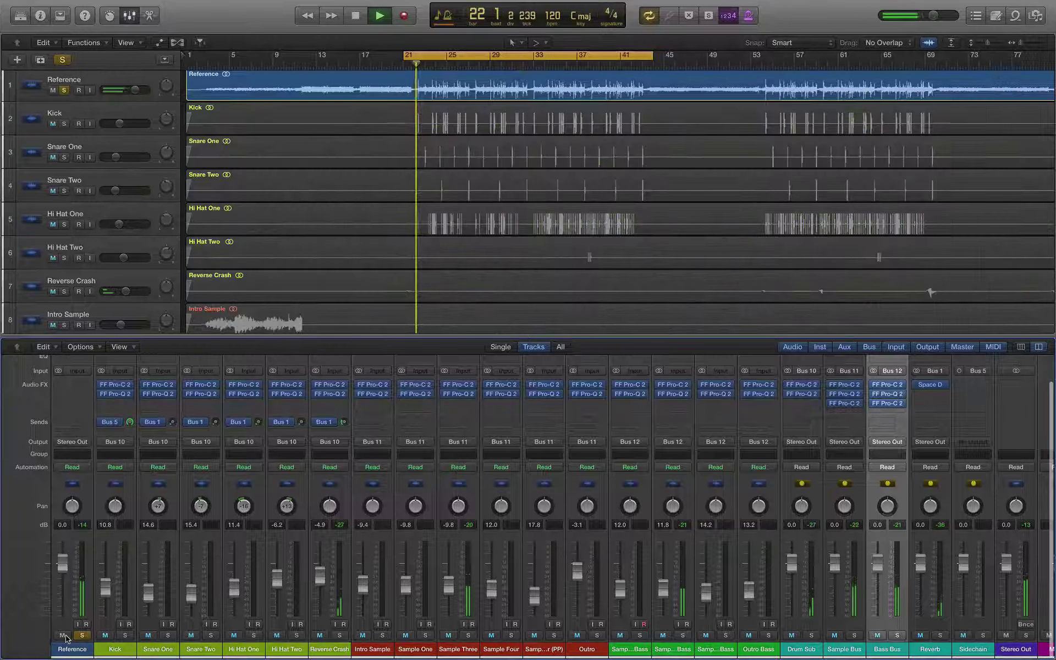
left_click(62, 635)
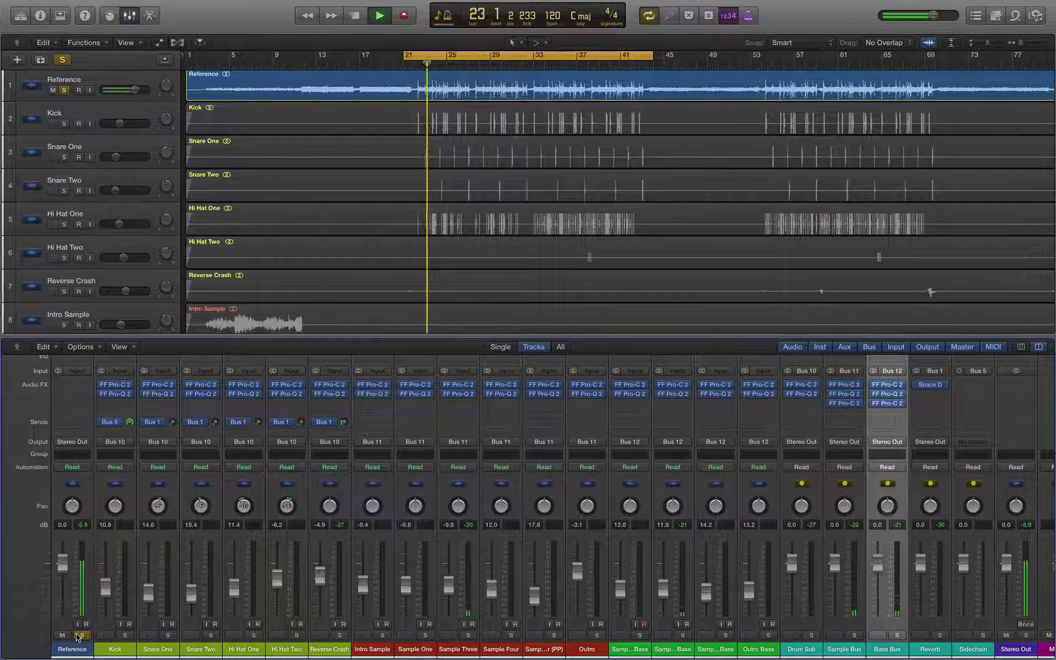
left_click(82, 636)
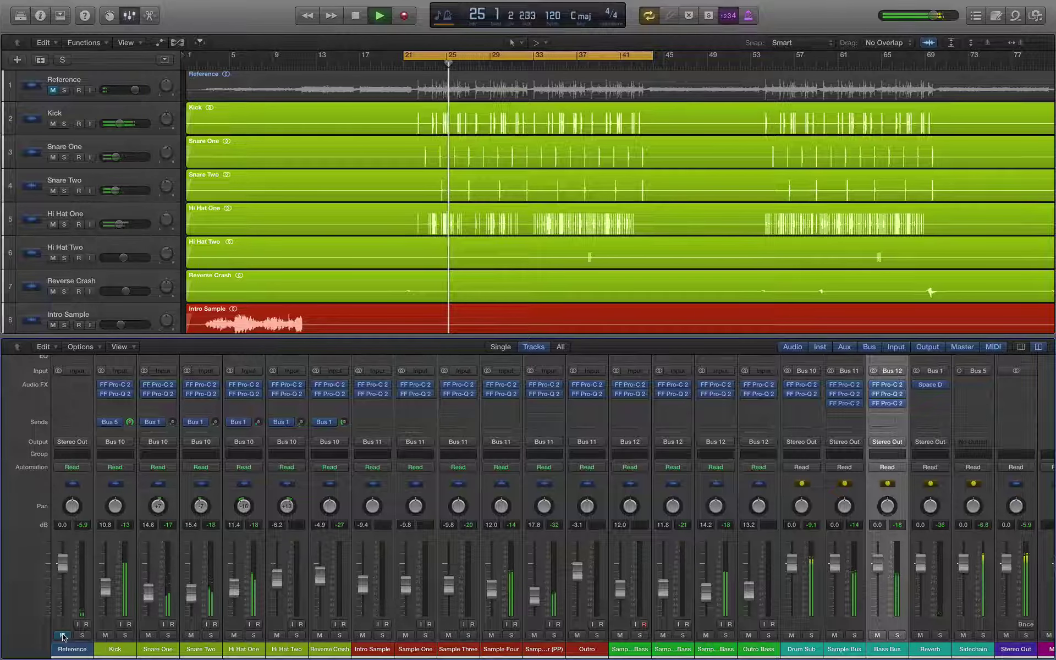
left_click(63, 636)
left_click(81, 636)
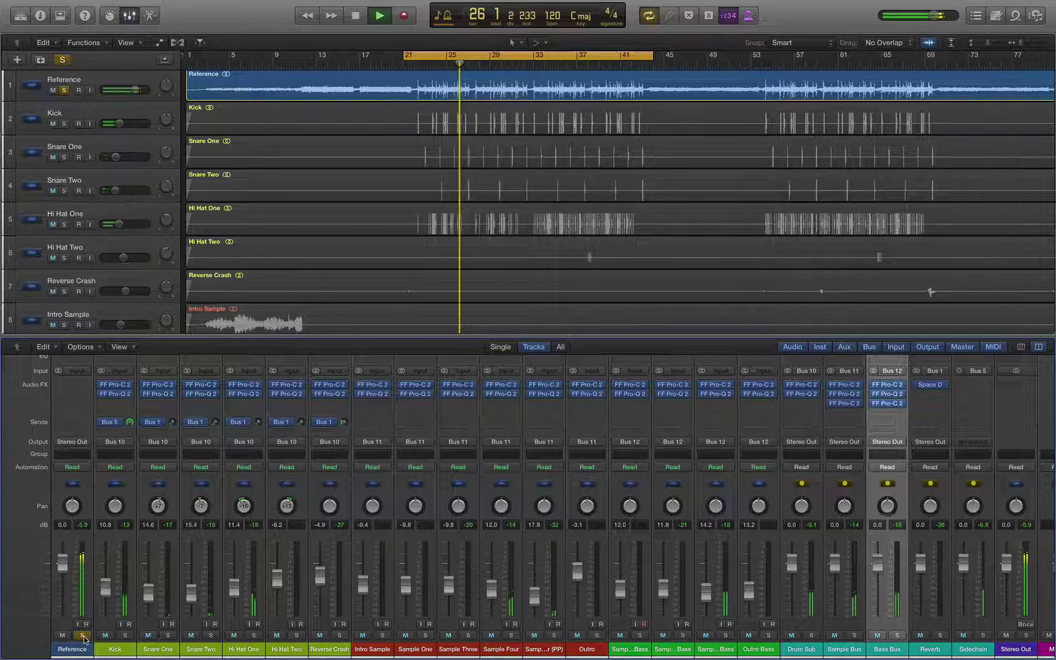
left_click(82, 636)
key("space")
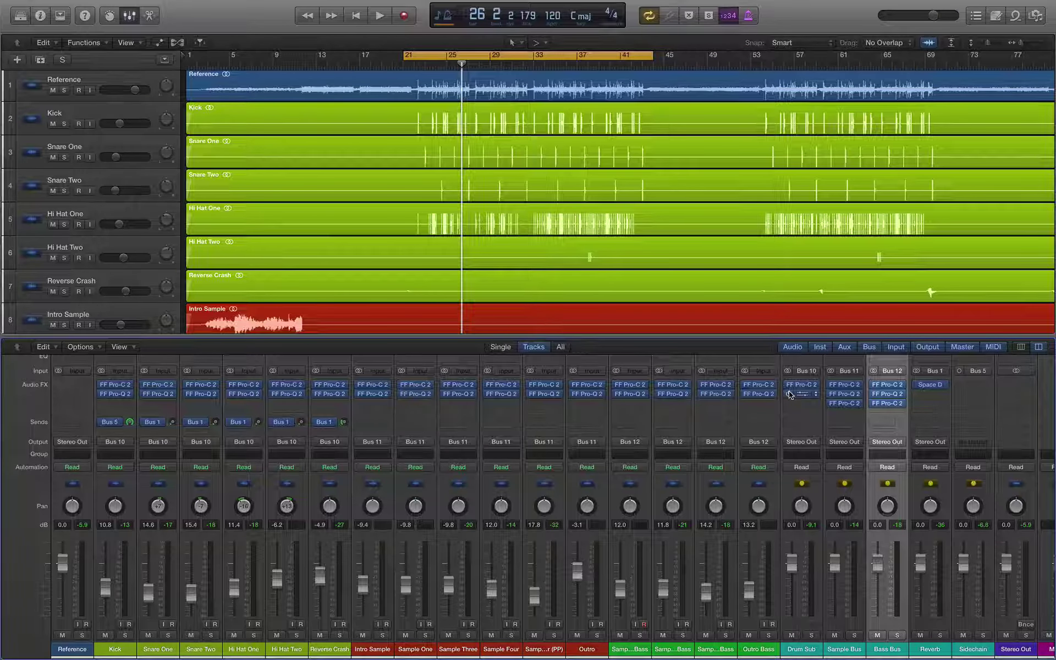
- Insert Modulation > Spreader > Stereo into an empty Audio FX slot on the Sample Bus
left_click_drag(848, 407, 849, 412)
left_click(841, 401)
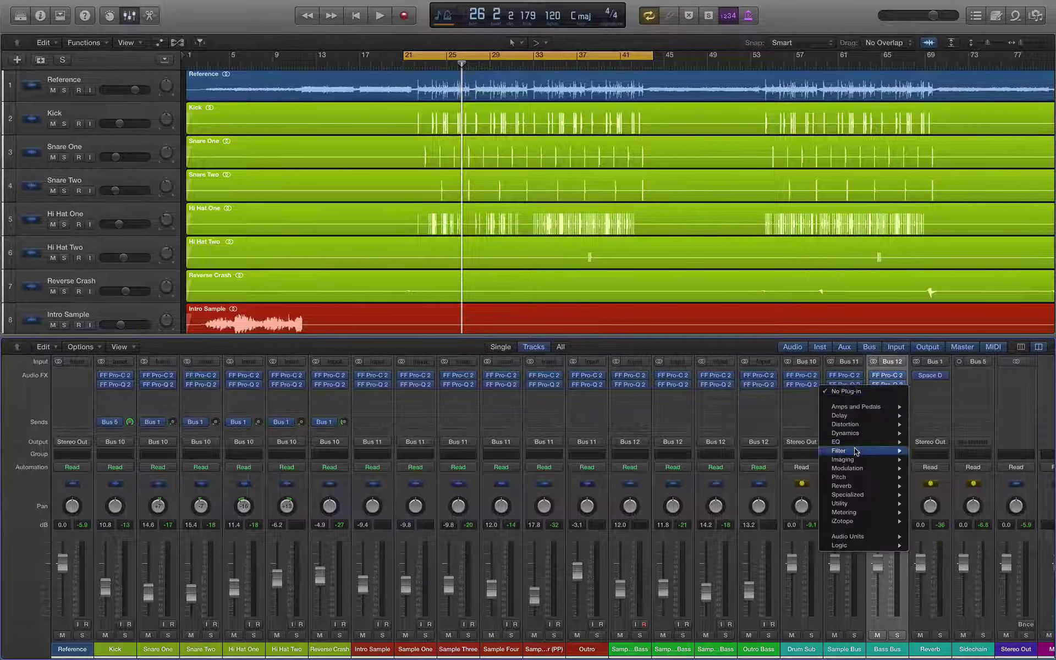
mouse_move(850, 497)
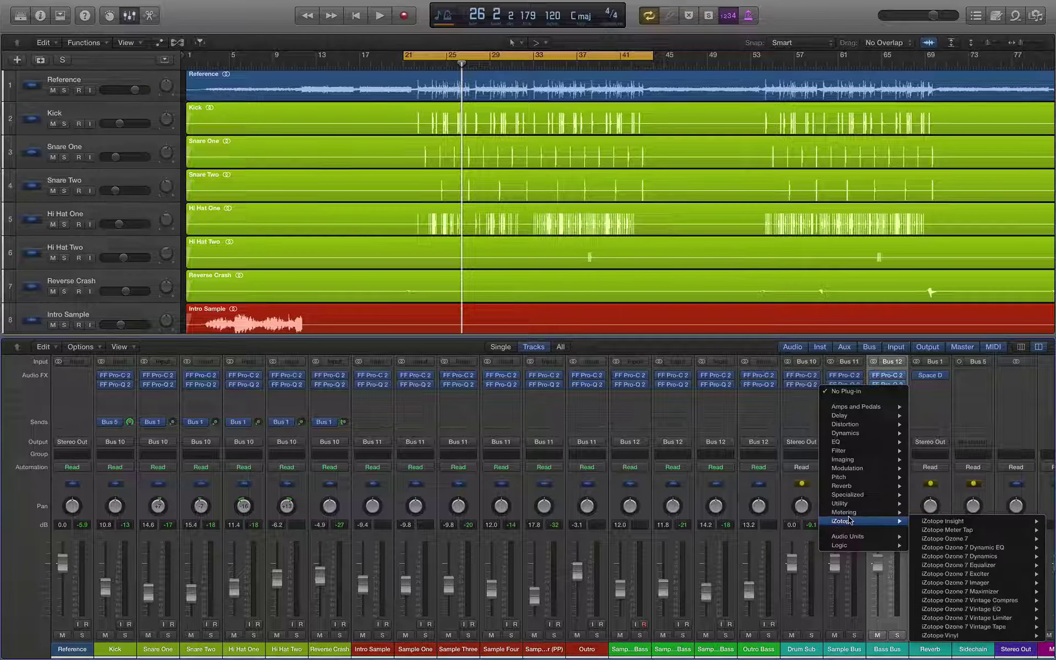
mouse_move(858, 468)
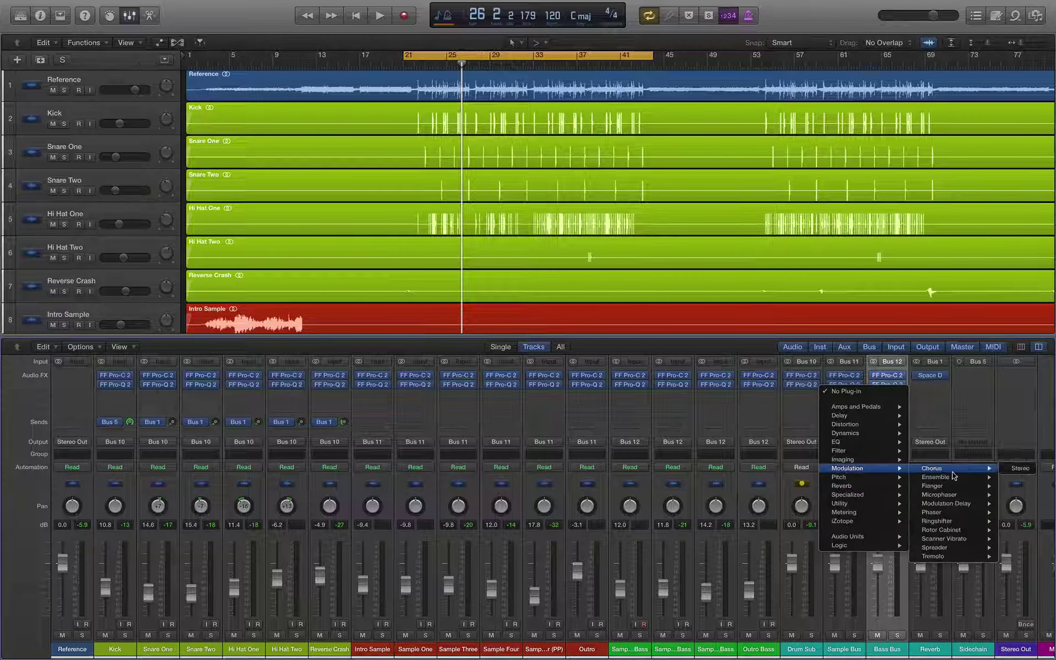
mouse_move(949, 505)
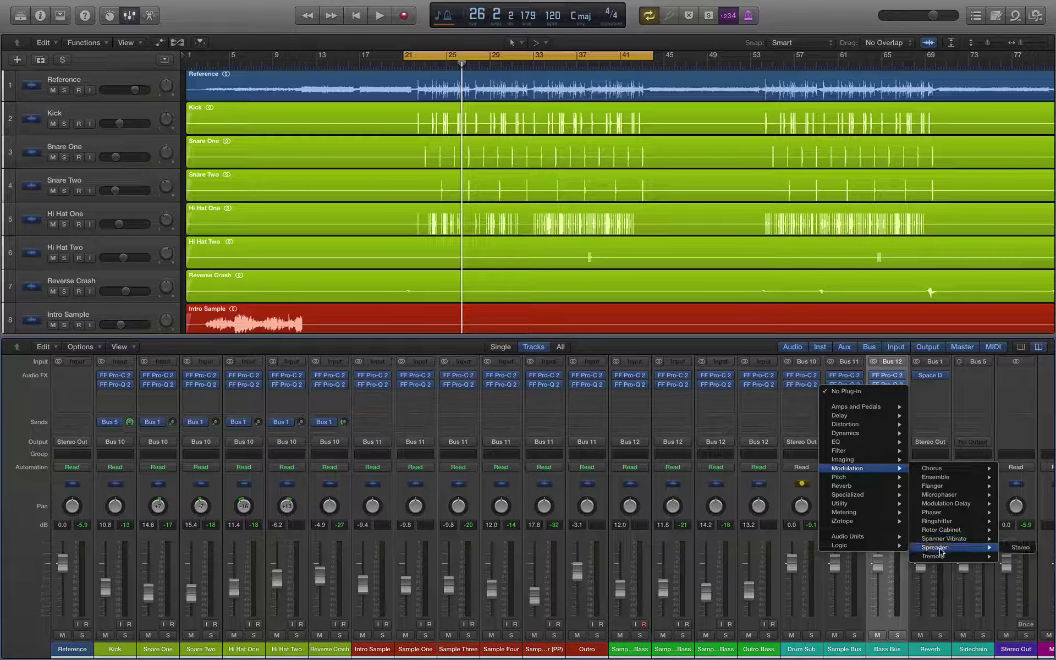
left_click(1035, 550)
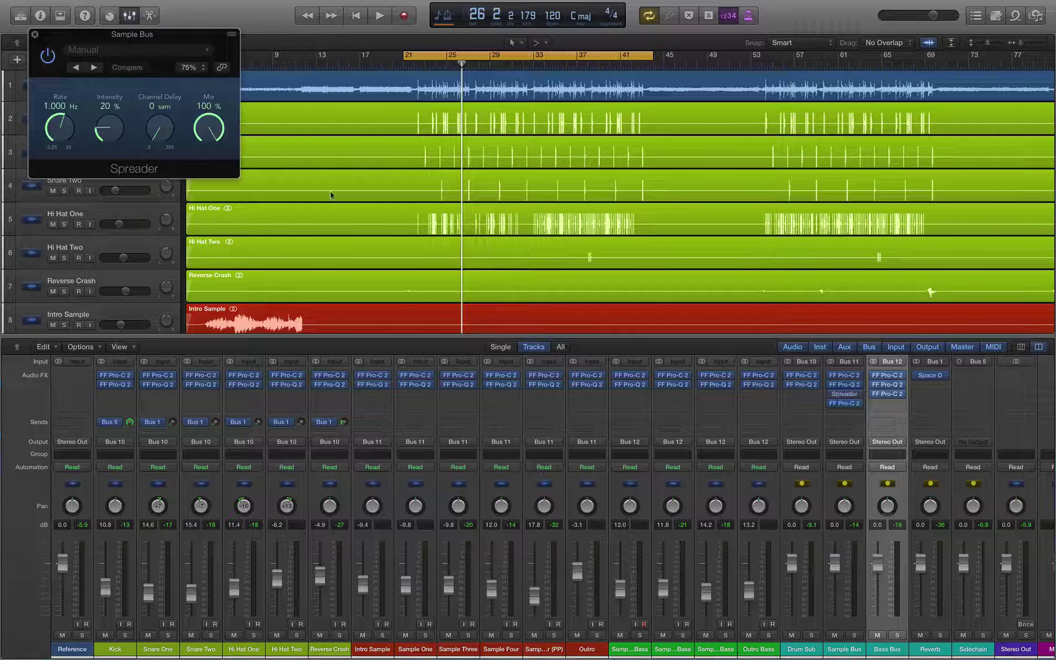
- Solo the Sample Bus during playback and raise Spreader Intensity to 100%, leaving Channel Delay at 0
left_click_drag(114, 41, 273, 225)
key("space")
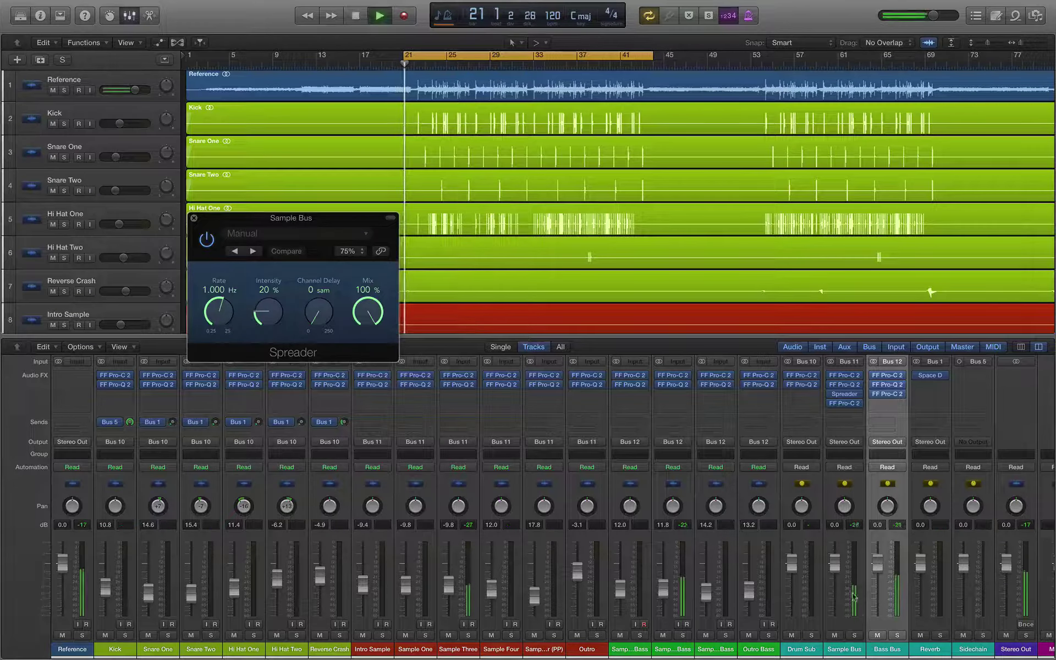
left_click(854, 635)
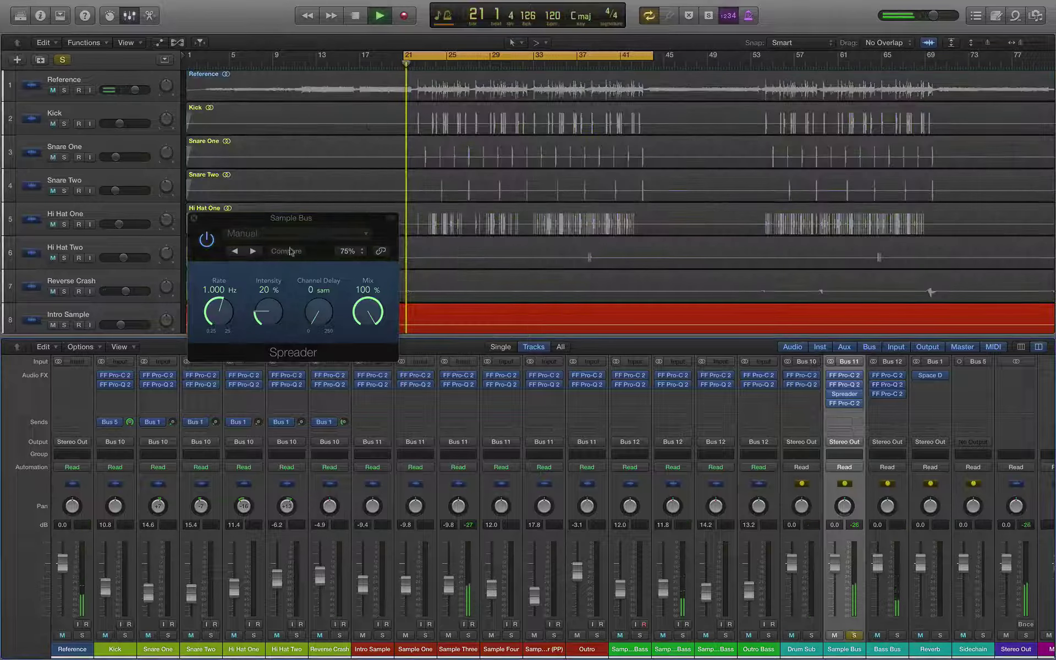
left_click_drag(275, 292, 336, 298)
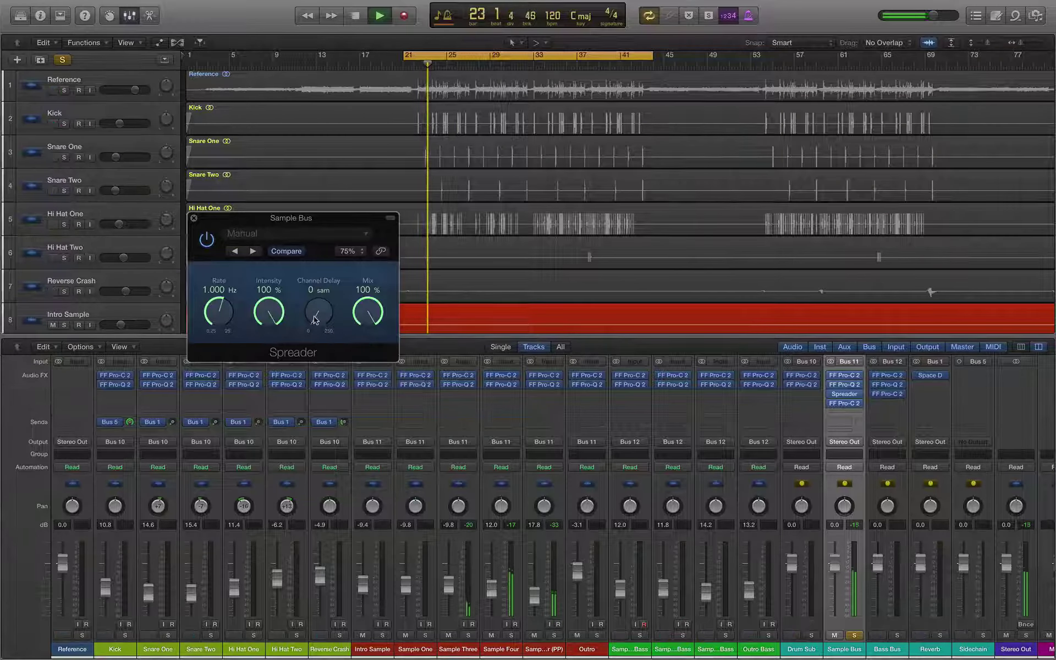
left_click_drag(315, 320, 326, 430)
- Stop playback and replace the Sample Bus Spreader with a Direction Mixer, then close its window
key("space")
left_click(194, 217)
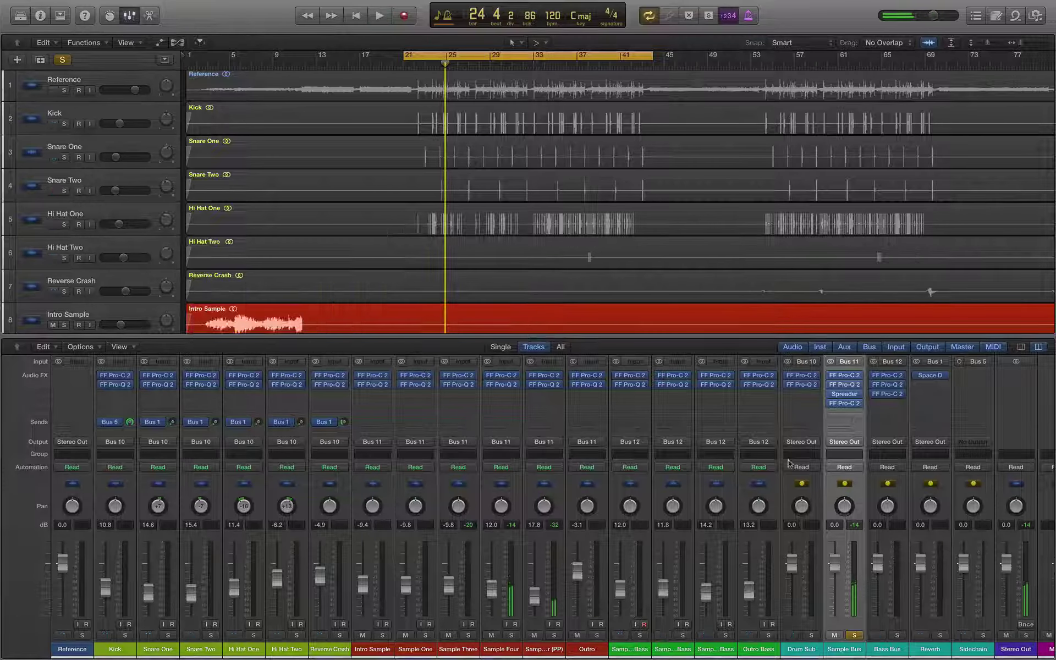
left_click(855, 399)
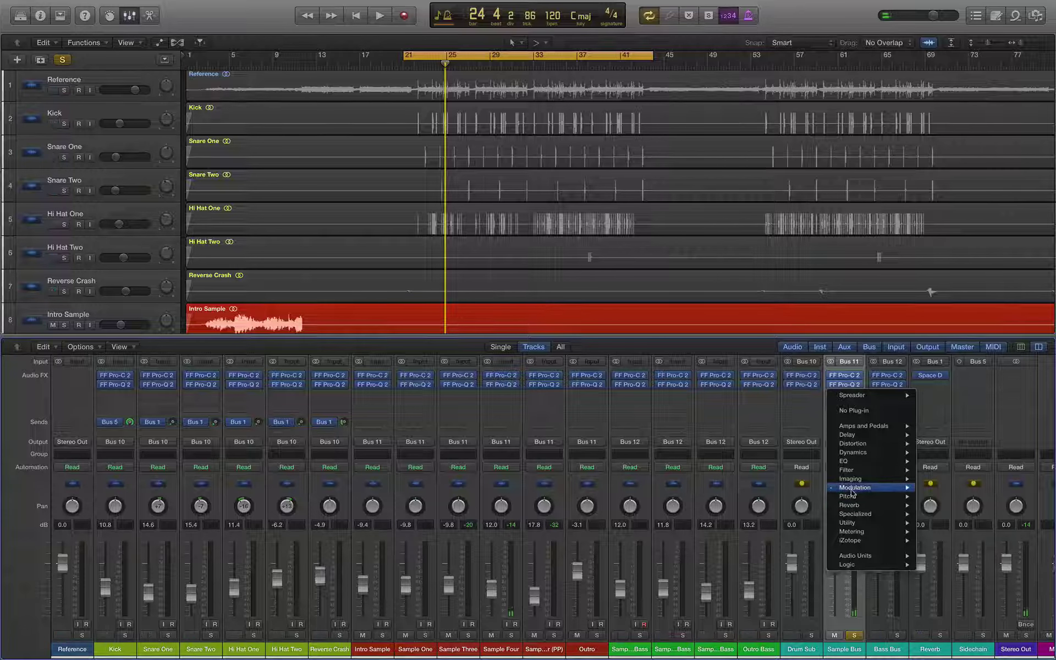
mouse_move(853, 489)
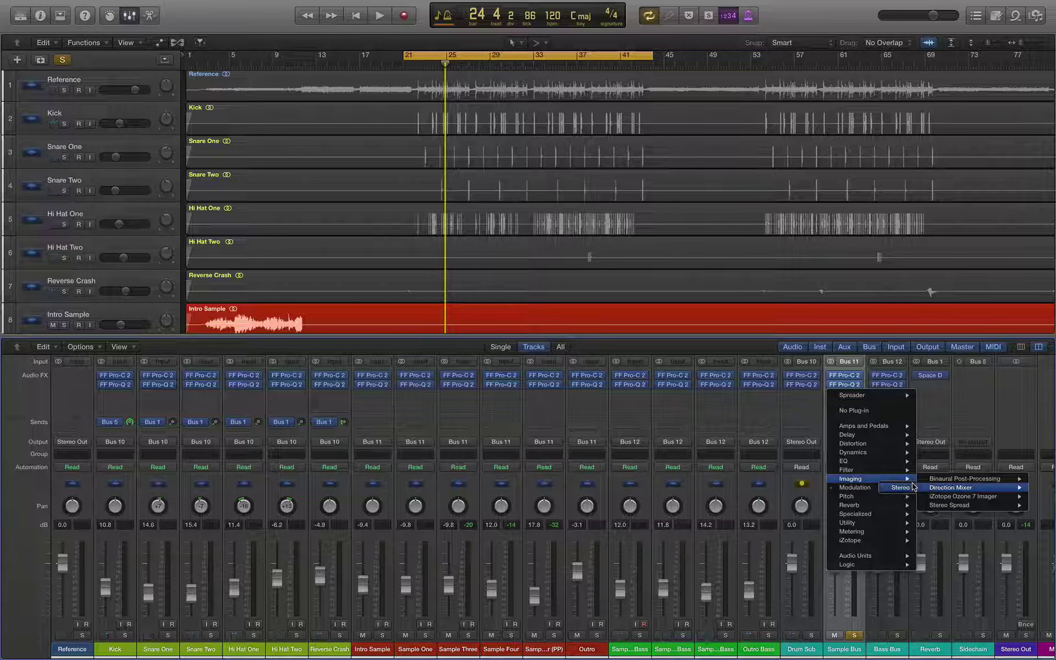
left_click(910, 487)
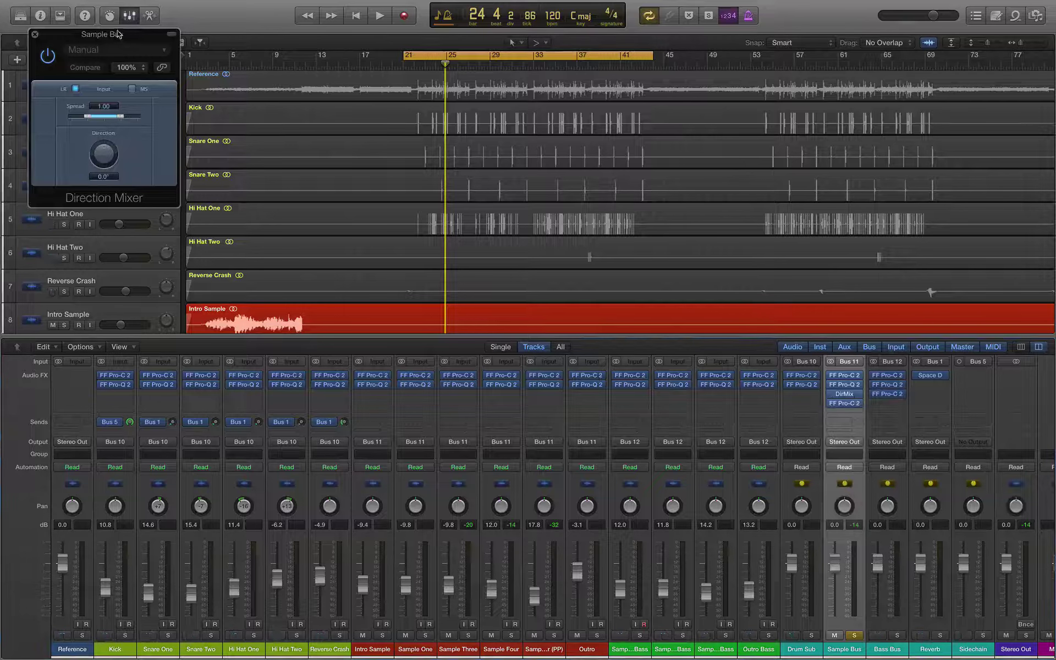
left_click(36, 34)
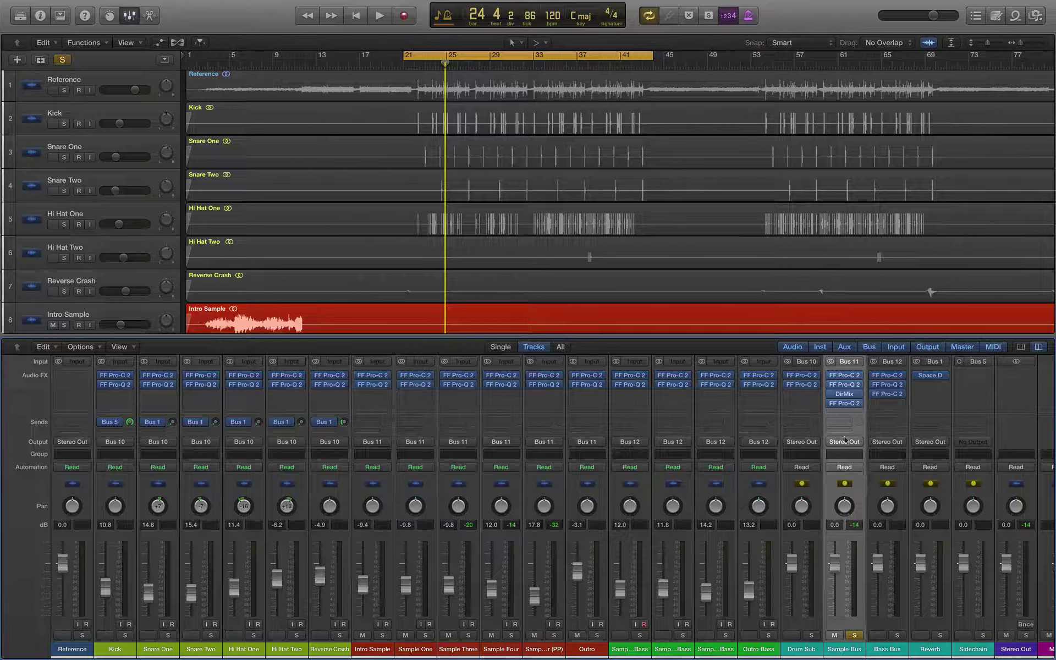
- Swap the Direction Mixer for an Imaging > Stereo Spread effect on the Sample Bus
left_click(859, 395)
mouse_move(851, 477)
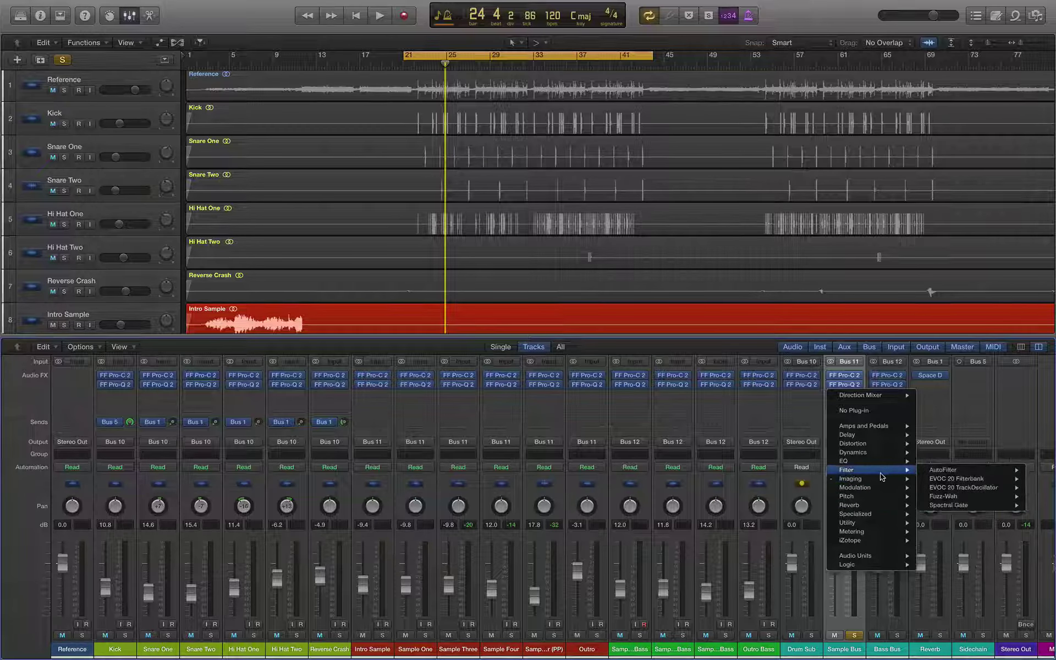
left_click(951, 505)
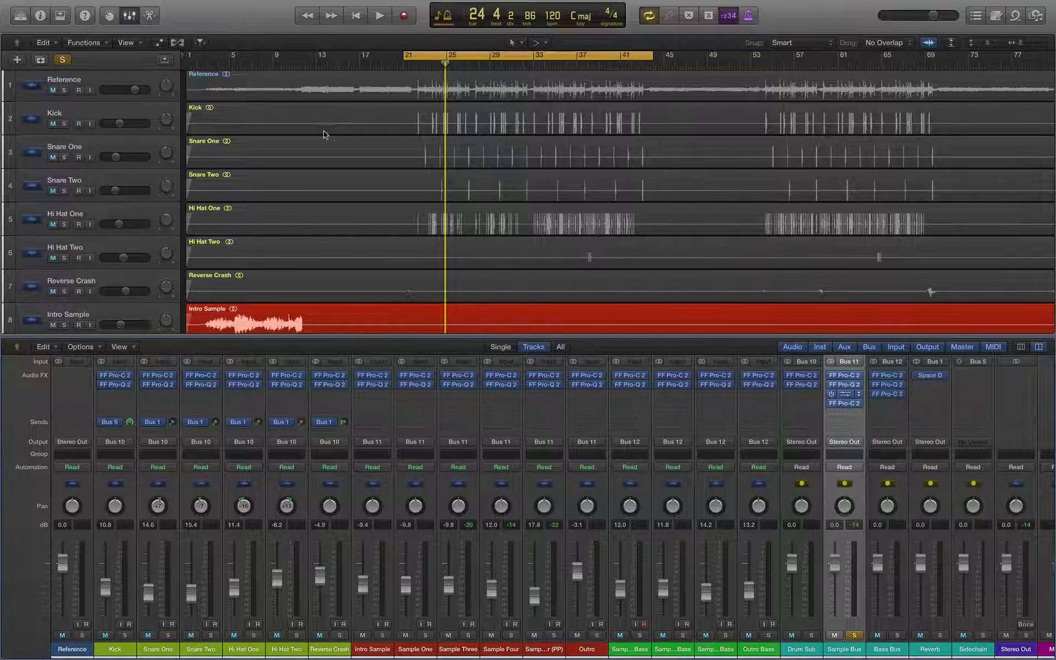
- Shift the Stereo Spread frequency range up to about 1600–10700 Hz and start playback
left_click_drag(185, 42, 484, 208)
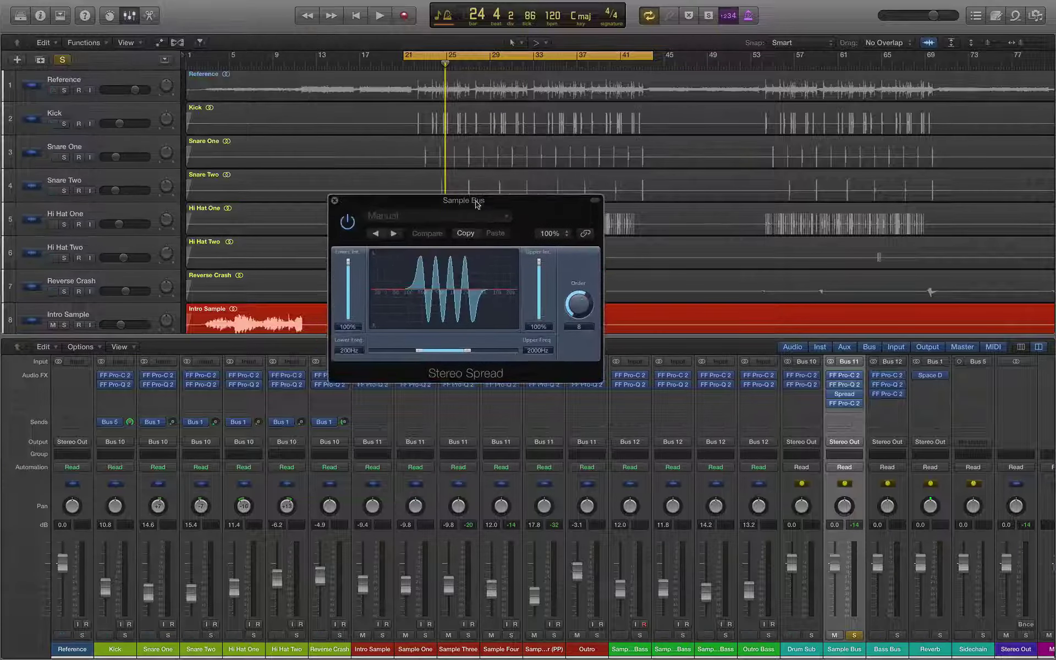
left_click(427, 216)
left_click(479, 190)
mouse_move(454, 352)
left_mouse_down()
mouse_move(487, 354)
mouse_move(446, 351)
mouse_move(460, 352)
left_mouse_up()
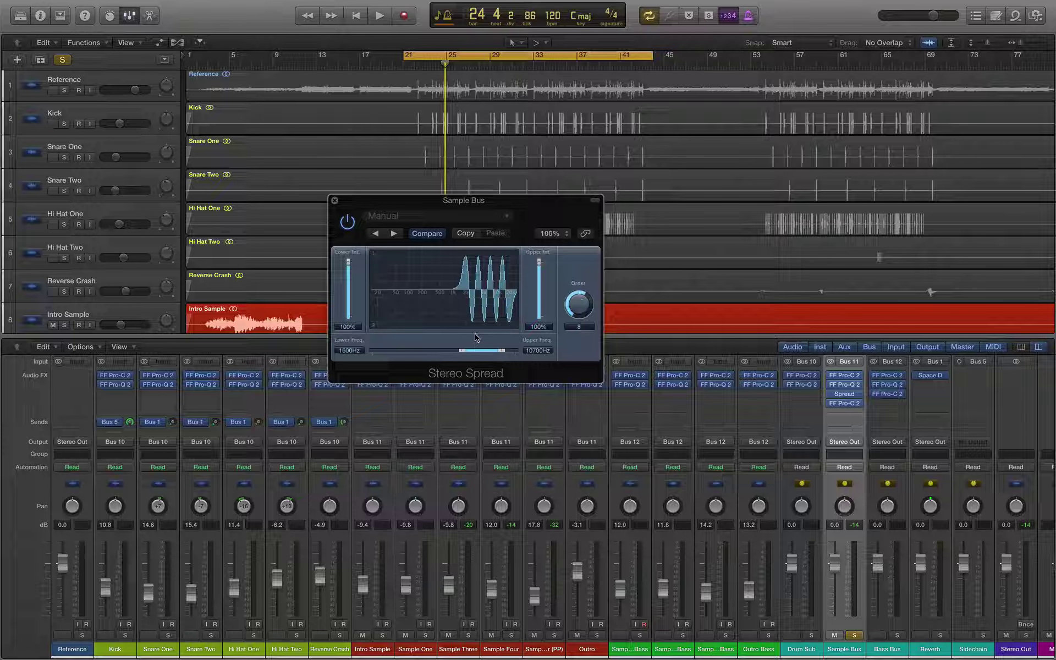
key("space")
key("space")
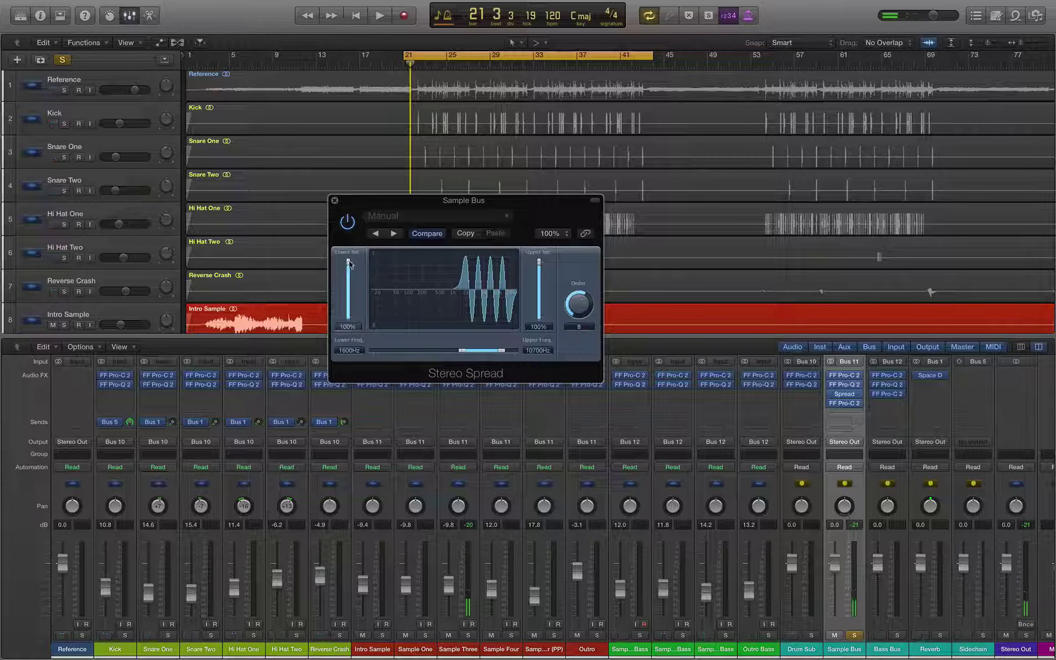
- Lower the low-band spread intensity to 28% and the order from 8 to 7, then audition
left_click_drag(350, 280, 351, 284)
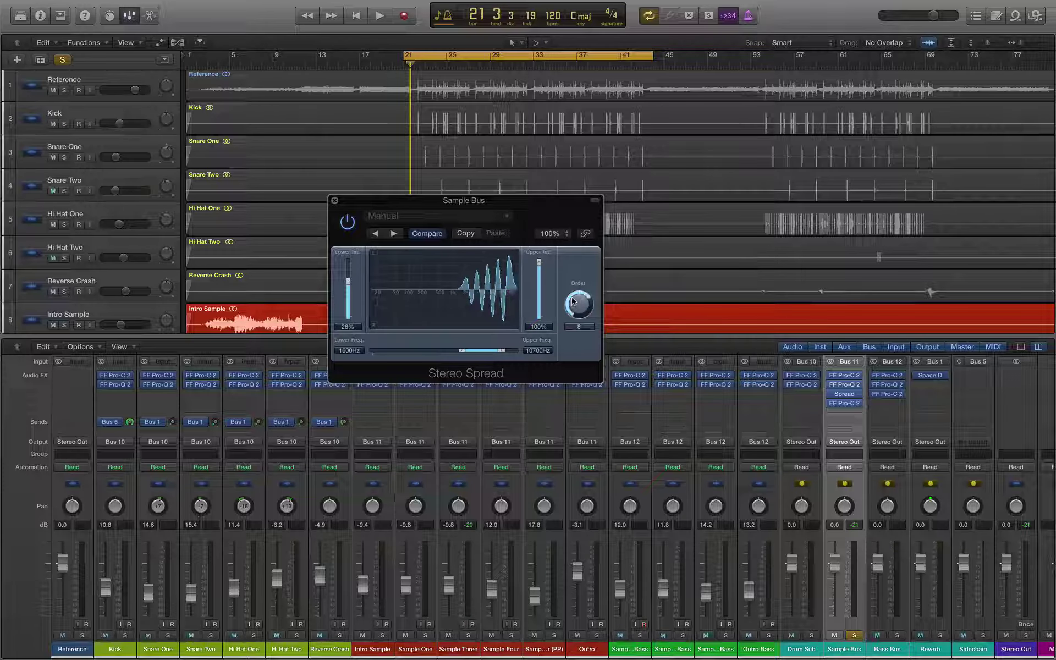
left_click_drag(573, 300, 573, 318)
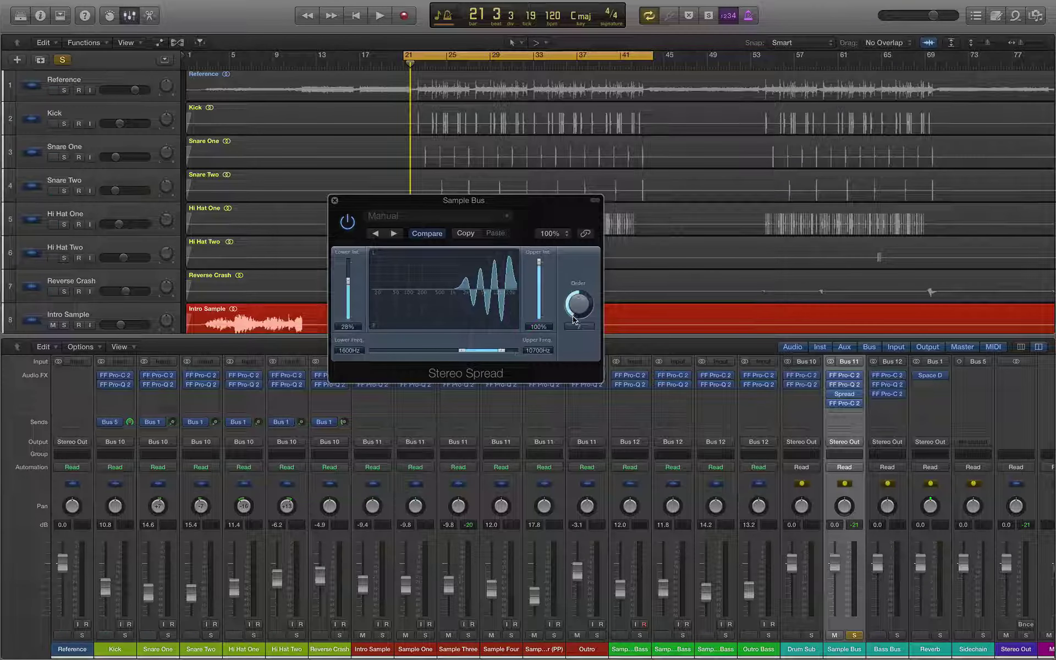
key("space")
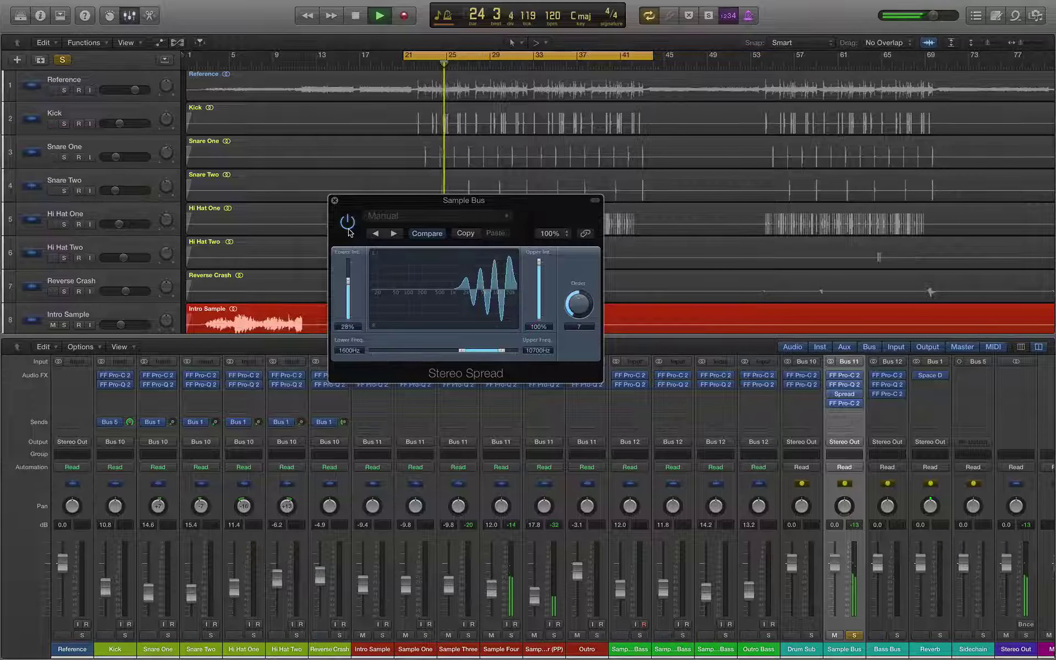
- Drop low-band intensity to 12%, reduce high-band intensity, raise the order by one, then bypass Stereo Spread
left_click_drag(348, 281, 347, 292)
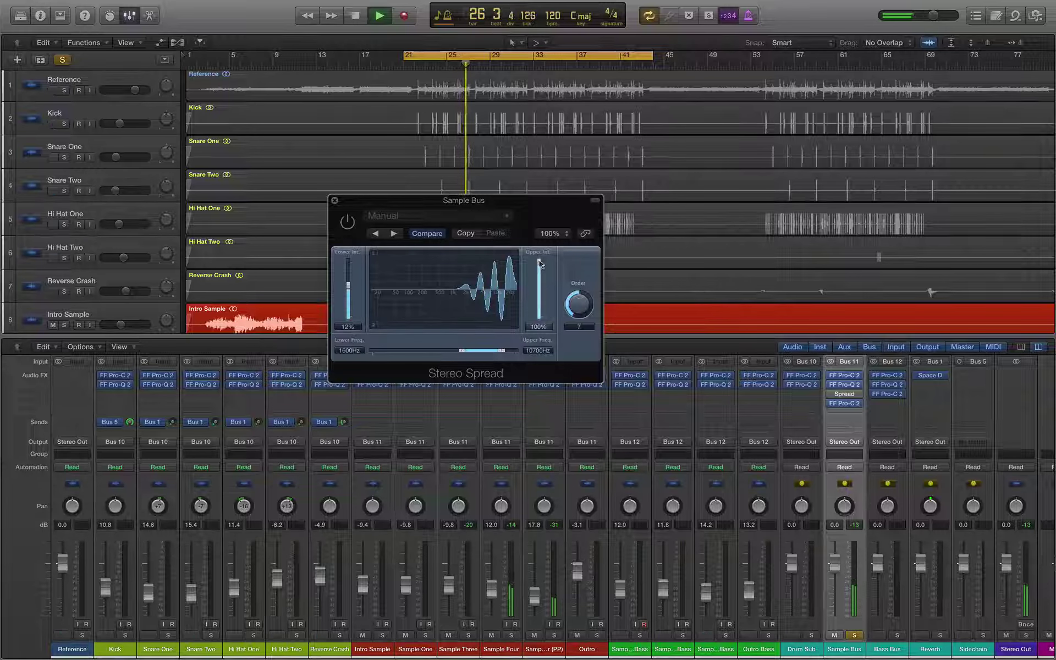
left_click_drag(540, 263, 539, 280)
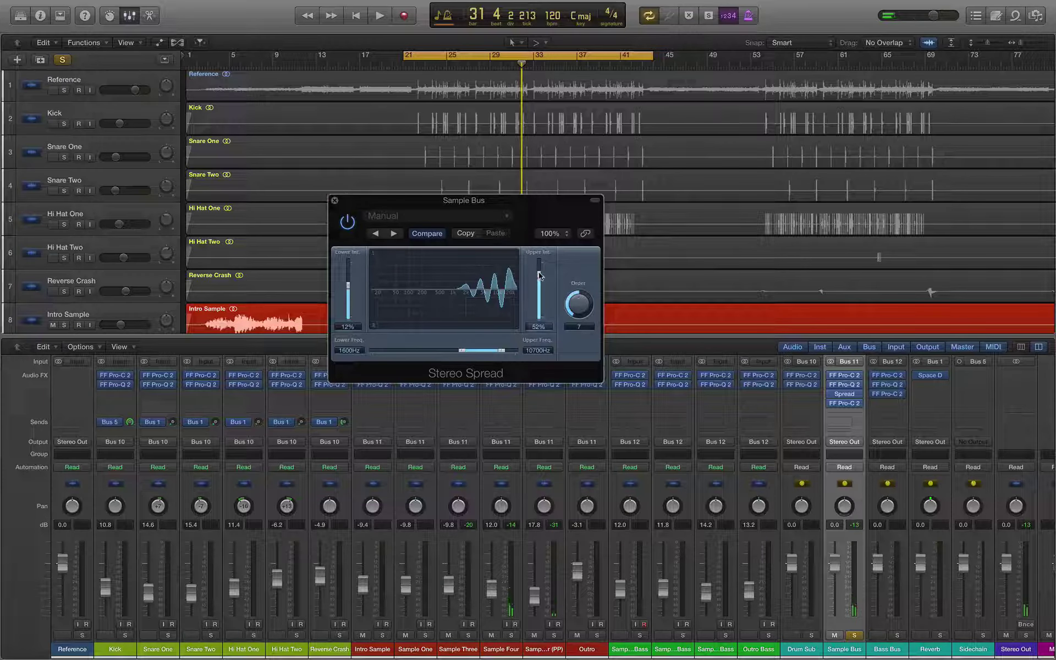
key("space")
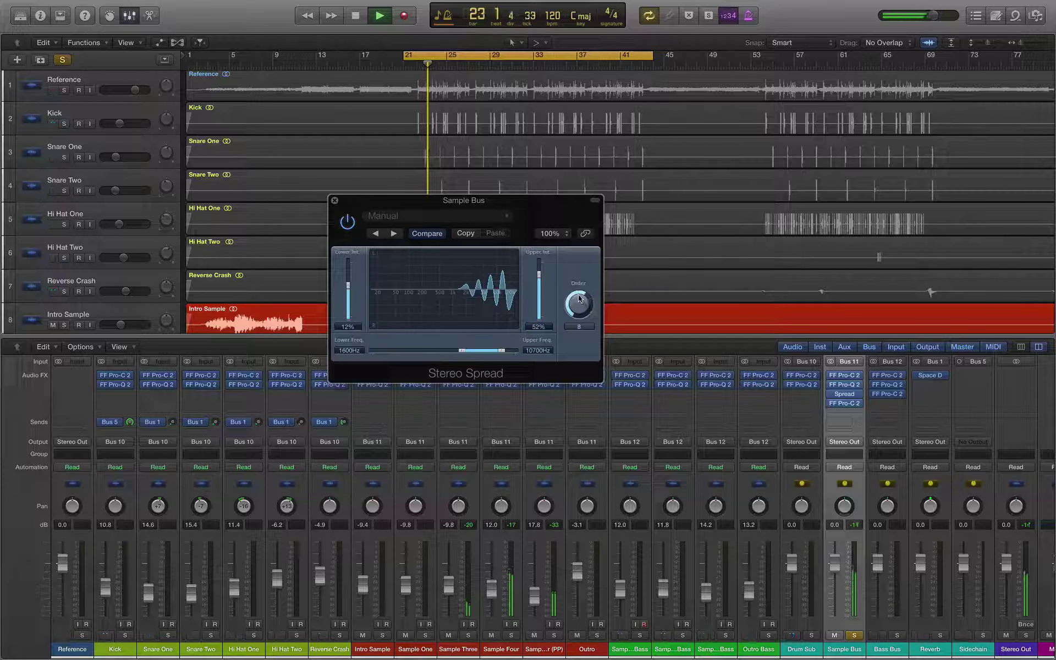
left_click_drag(579, 303, 581, 309)
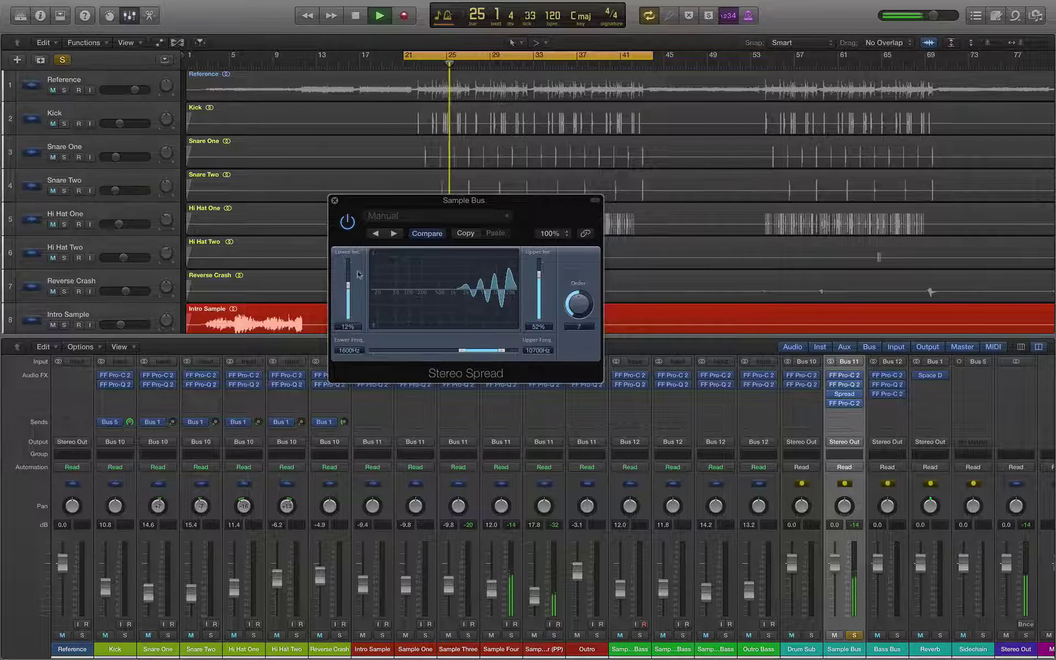
left_click(343, 222)
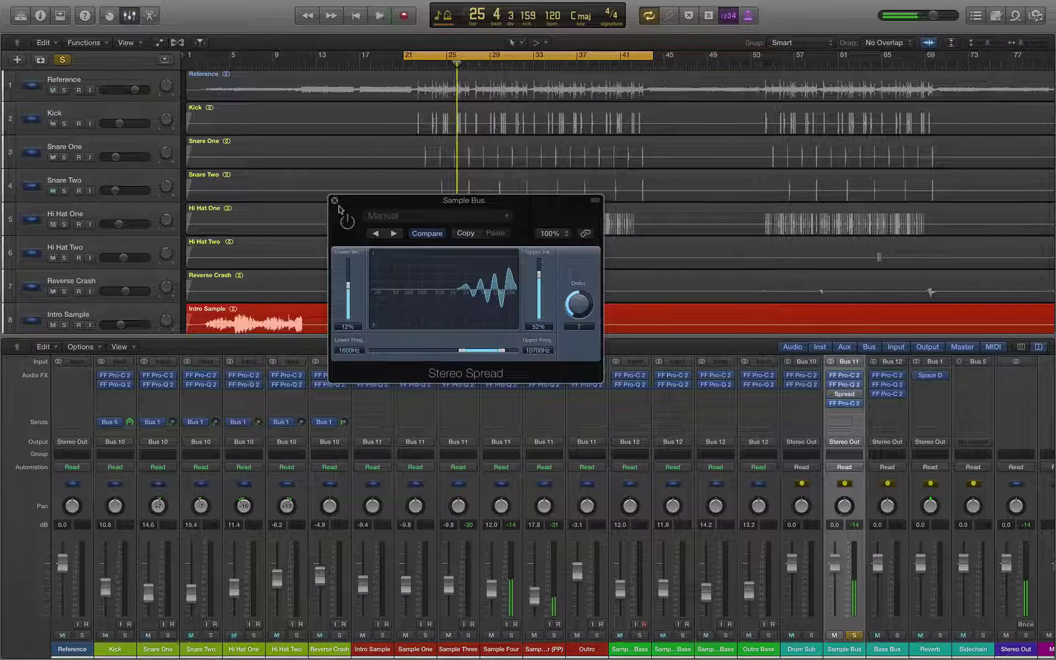
- Close the Stereo Spread window, turn off solo, and play the full mix
left_click(334, 200)
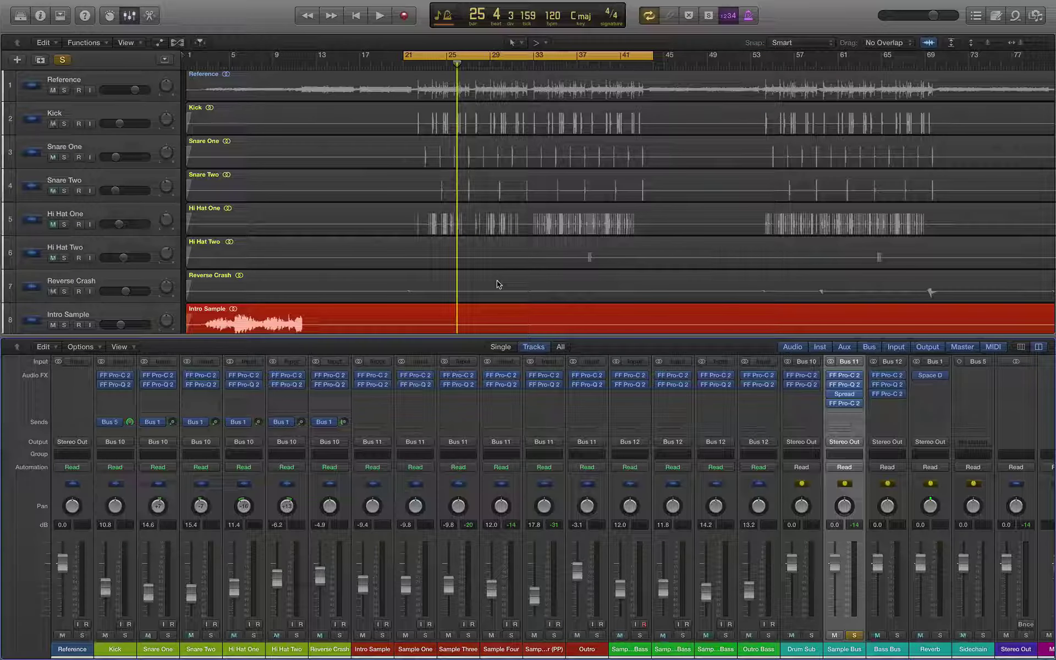
key("space")
key("ctrl+s")
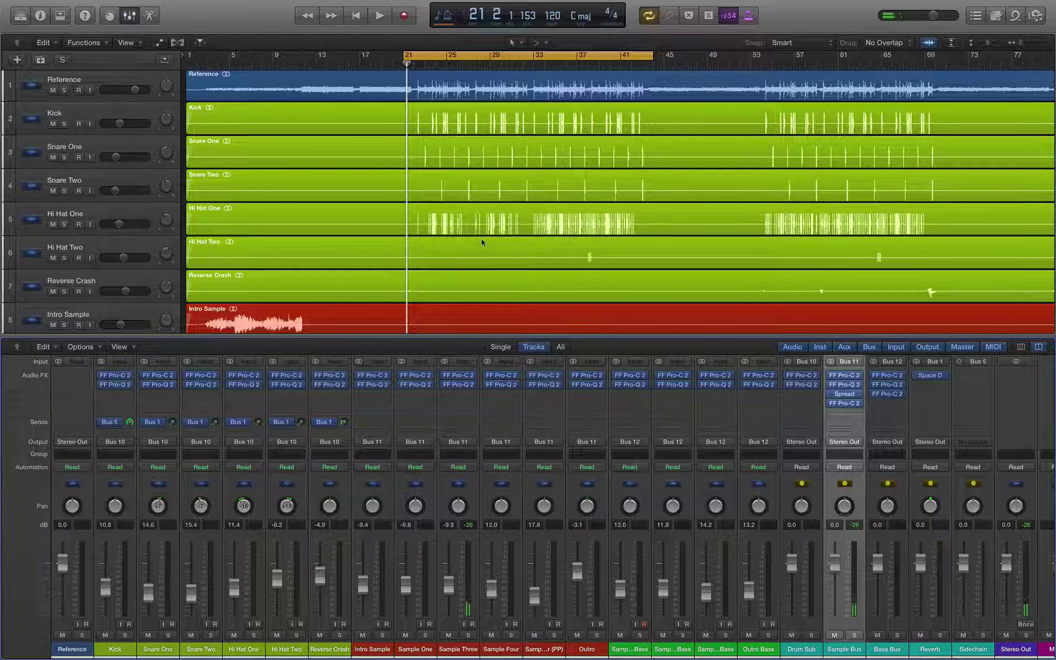
key("space")
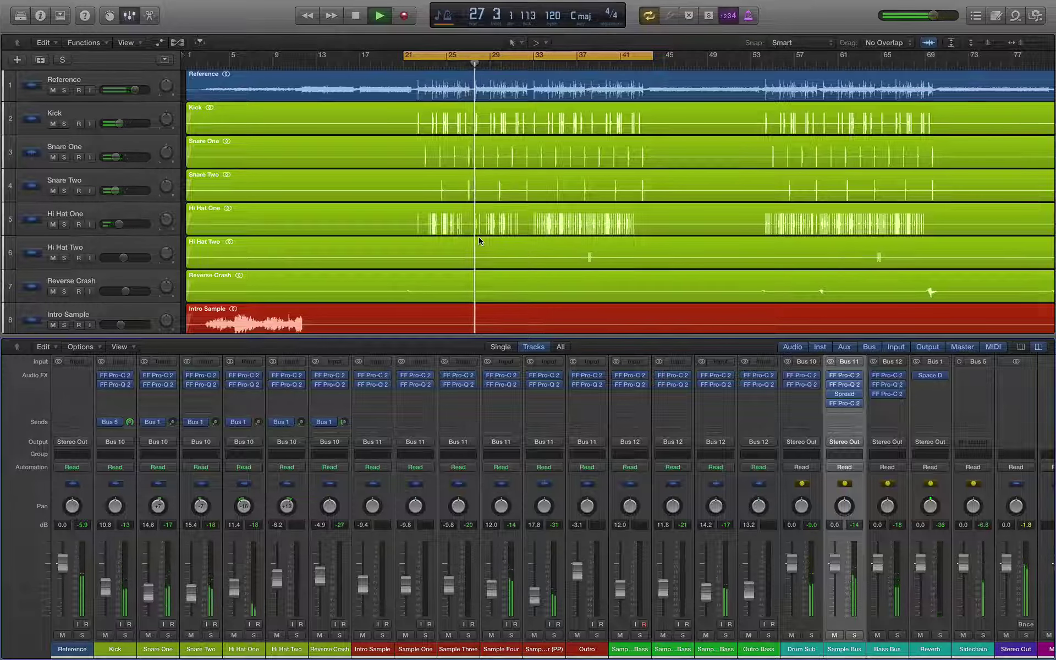
key("space")
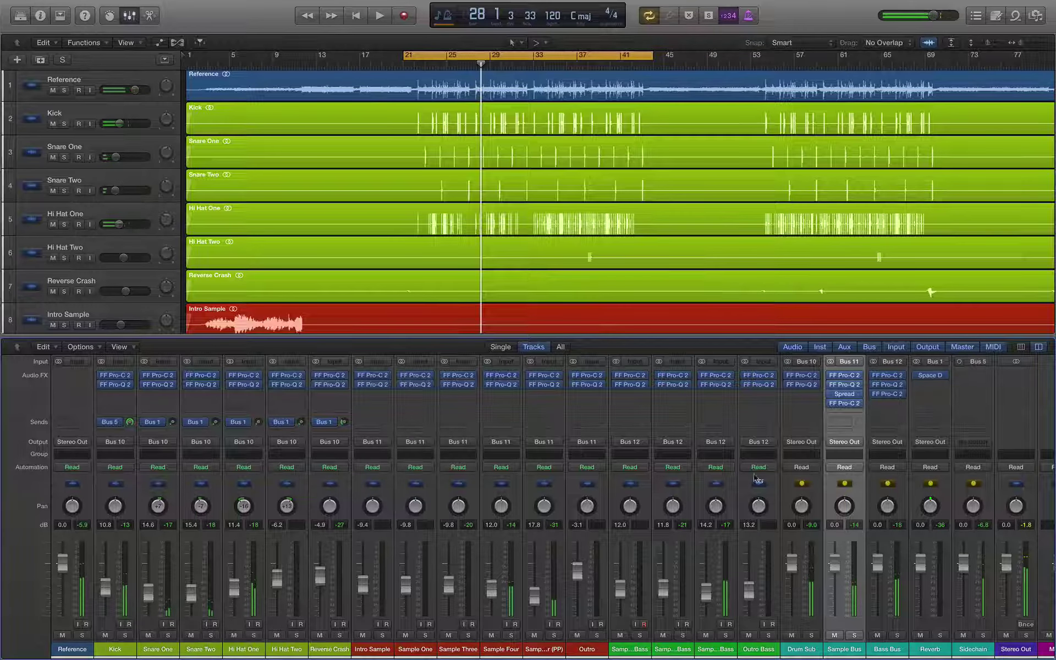
- Mute the Reference track and play the mix from bar 21 without it
scroll(786, 488, "up", 1)
scroll(827, 438, "down", 1)
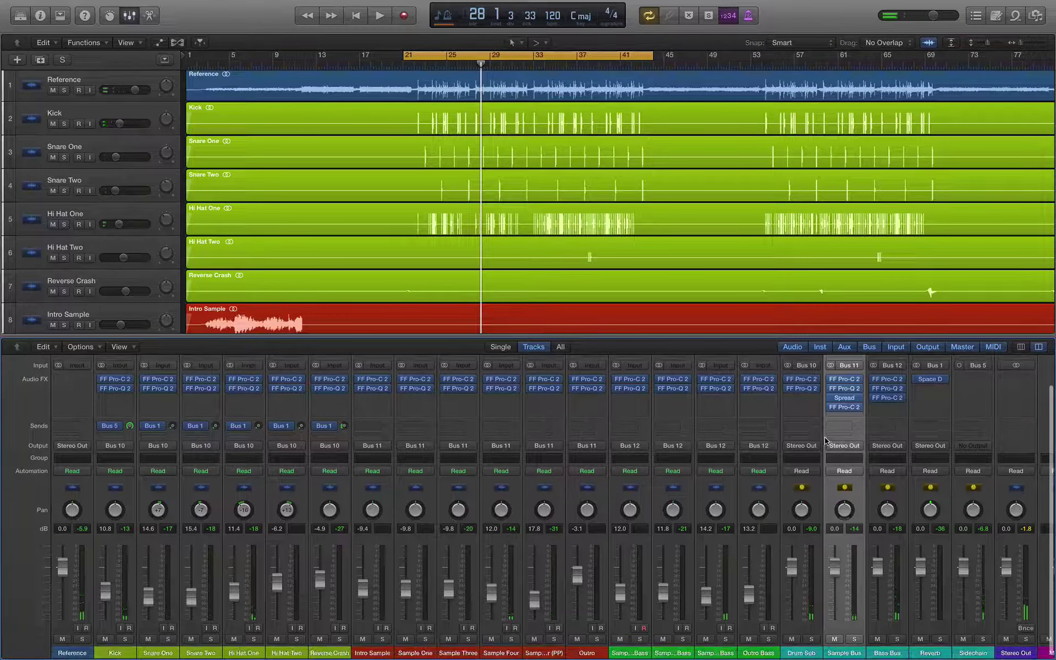
key("space")
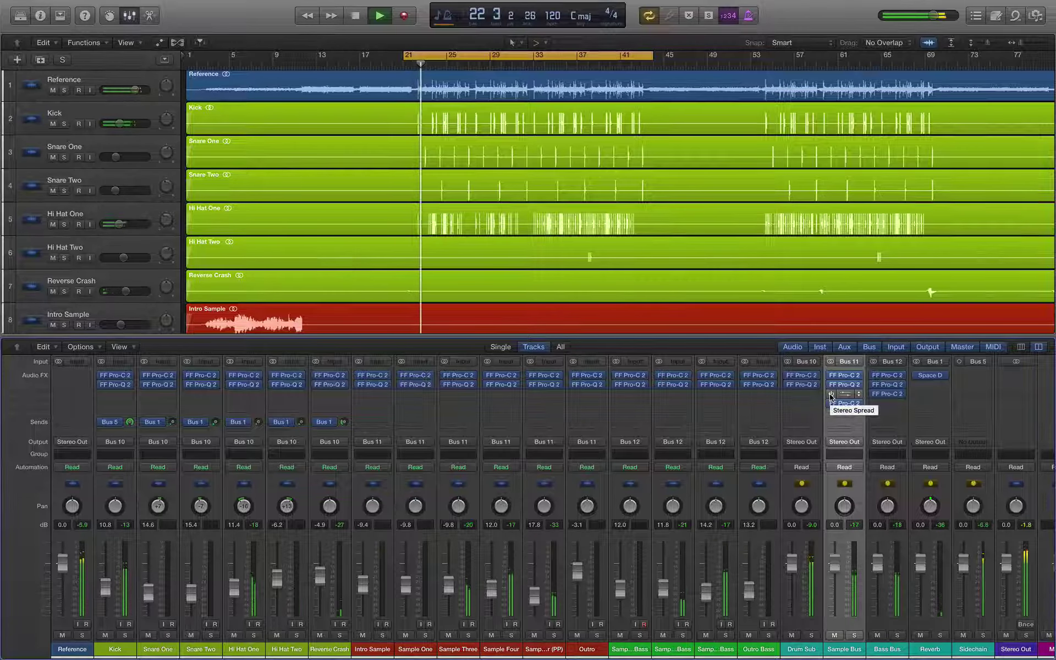
key("space")
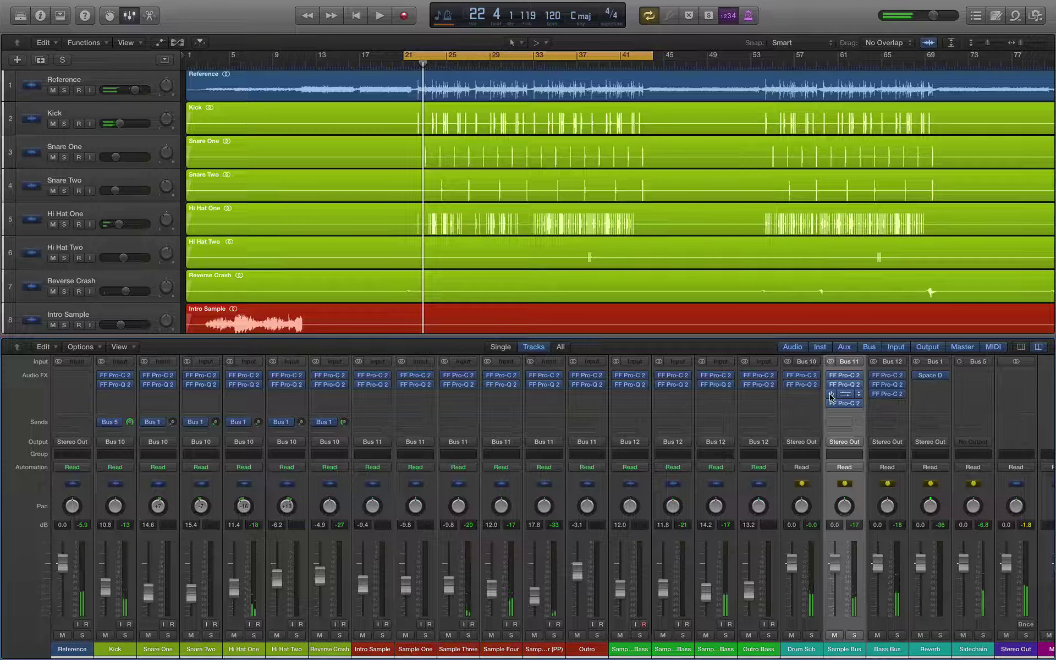
left_click(62, 635)
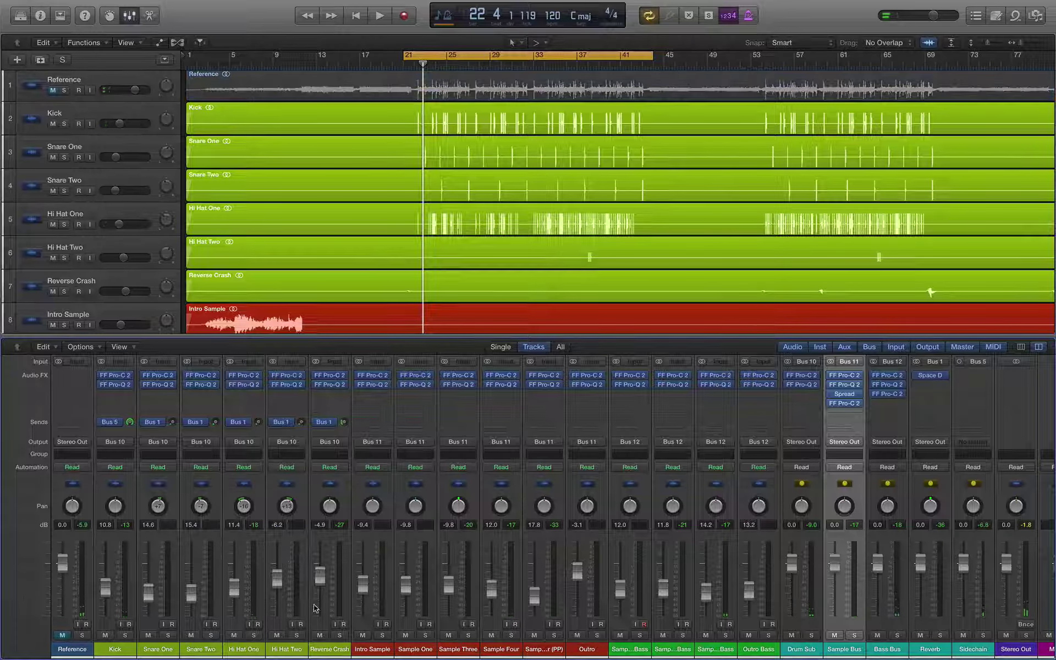
key("space")
mouse_move(832, 398)
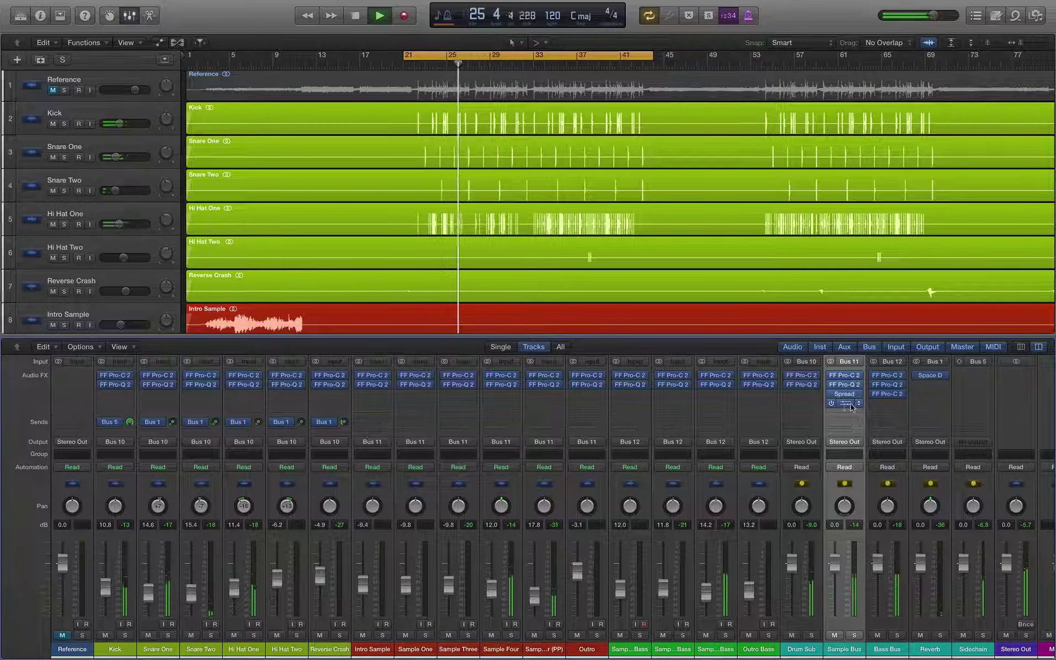
- Lower the Sample Bus Pro-C 2 threshold to about -23.9 dB and close the compressor
left_click(843, 404)
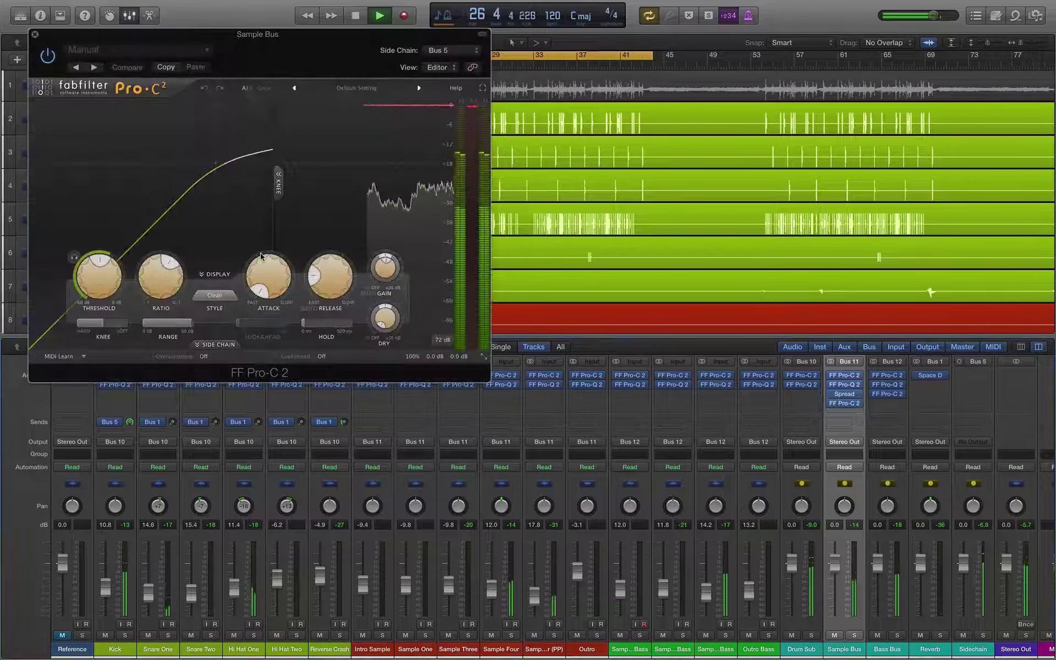
left_click_drag(98, 258, 153, 261)
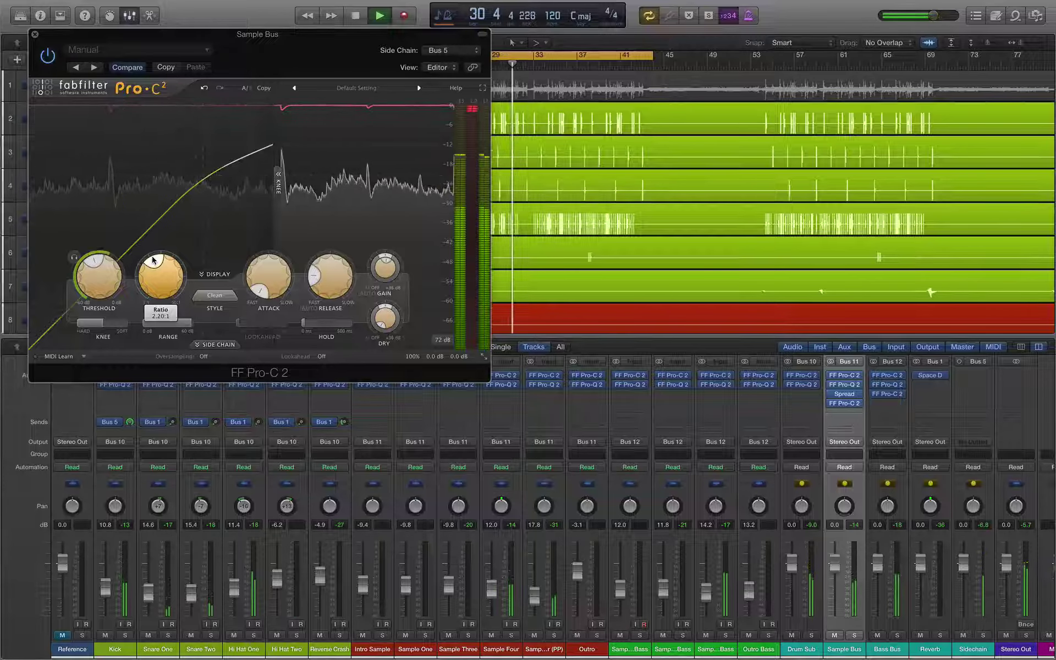
mouse_move(97, 276)
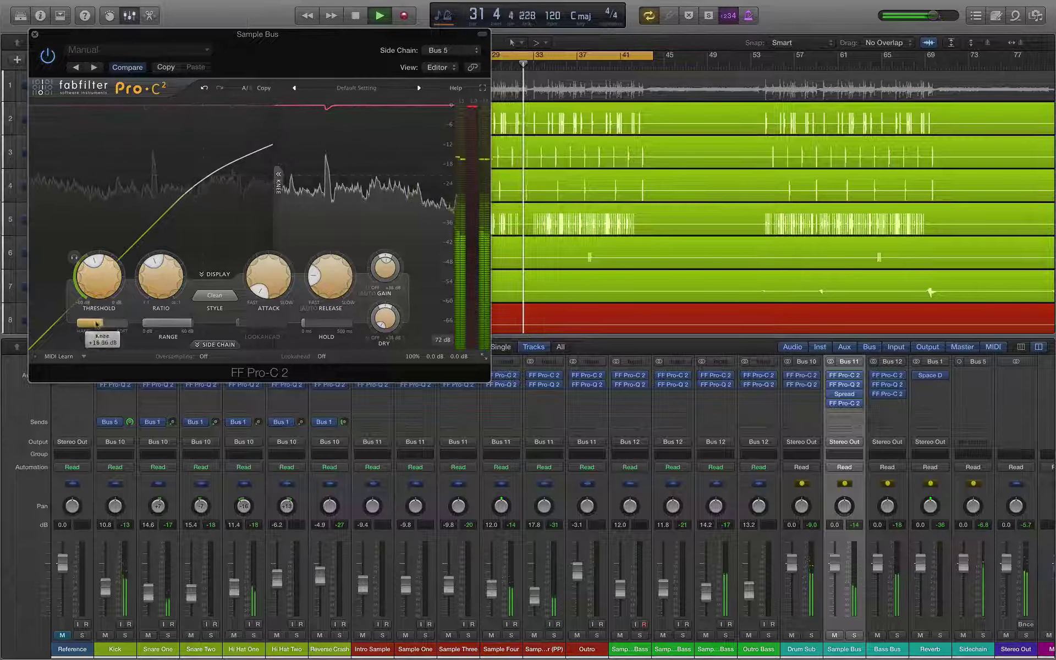
left_click_drag(96, 276, 94, 264)
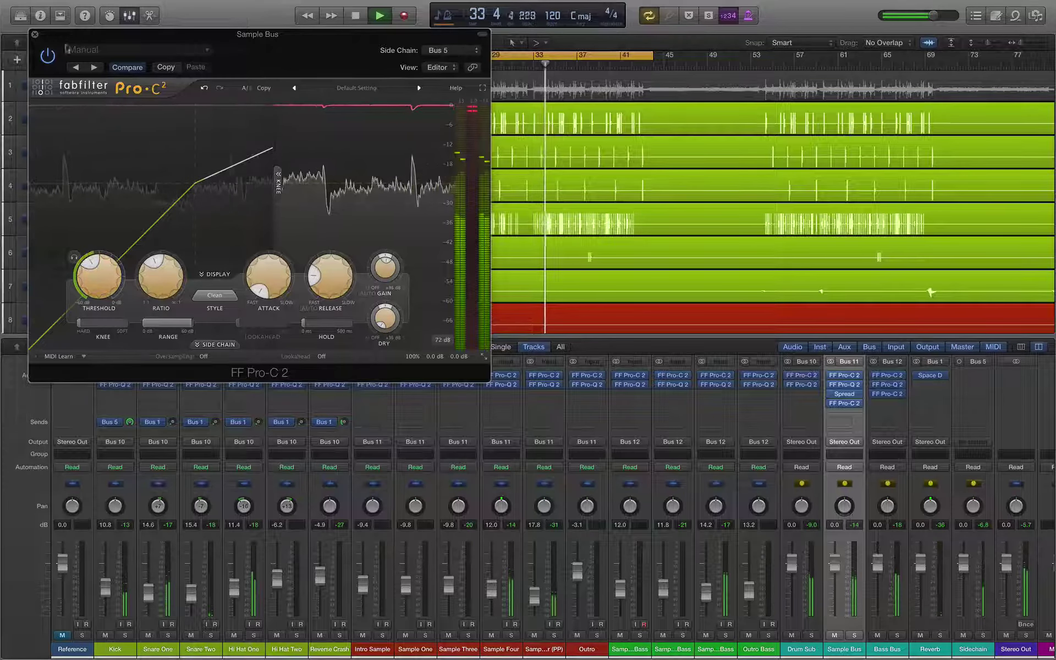
left_click(34, 36)
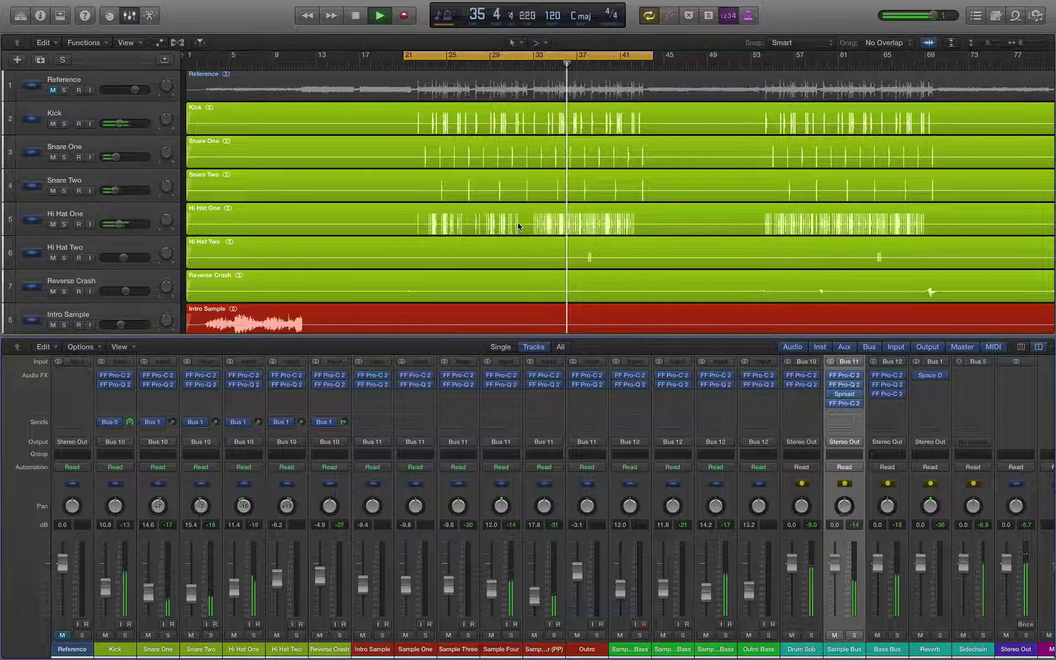
- Restart the cycle and A/B the Reference by soloing it, then muting it against the mix
key("space")
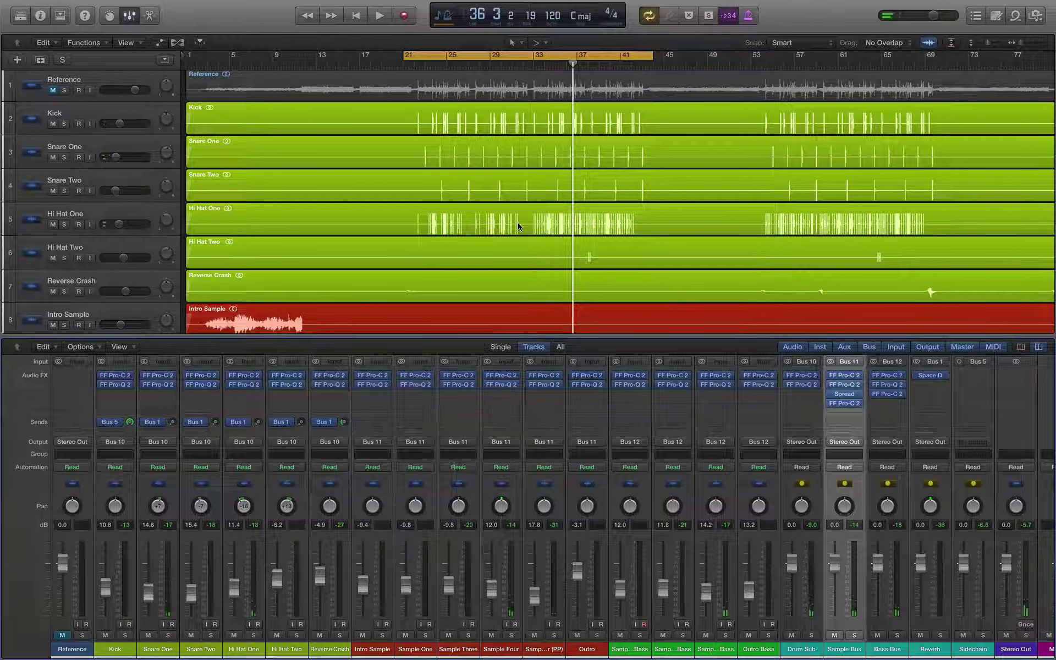
key("space")
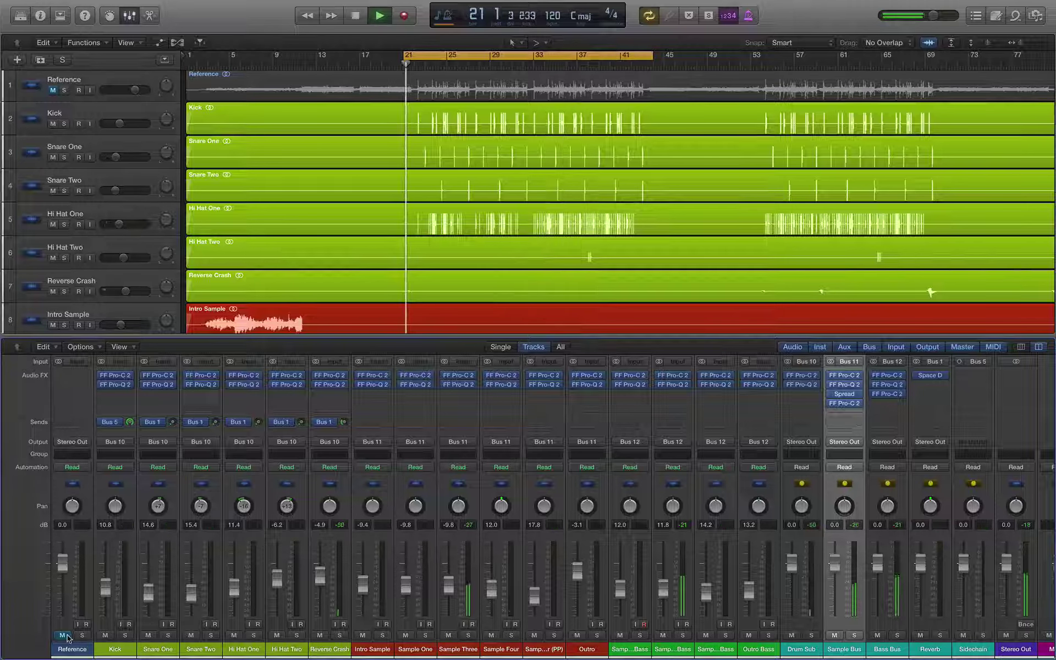
left_click(82, 636)
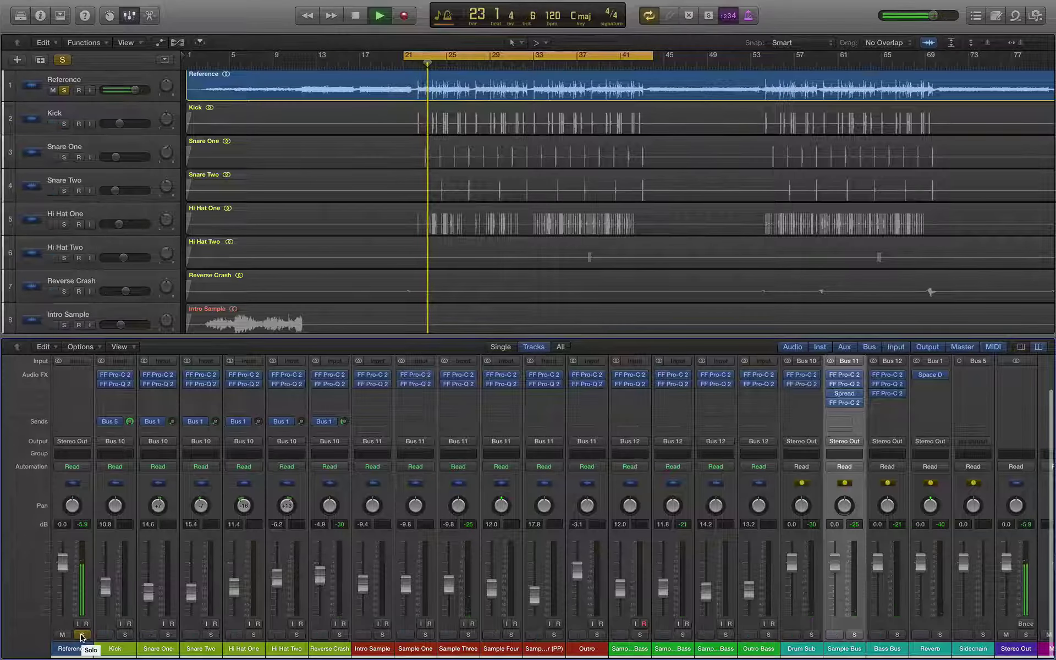
left_click(83, 636)
left_click(62, 636)
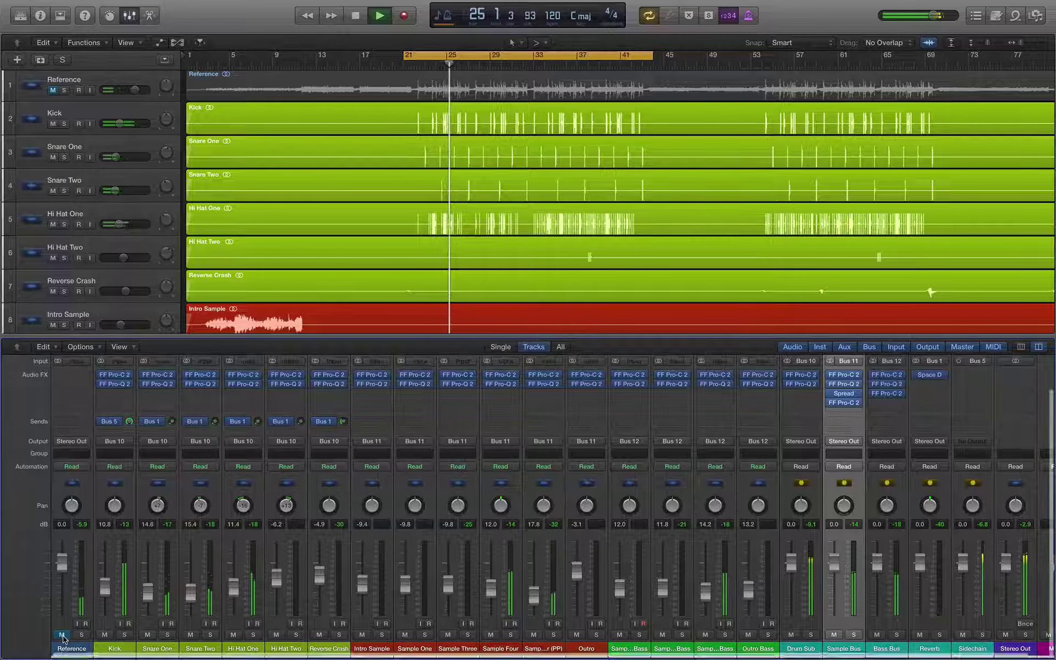
left_click(62, 636)
- Repeat the Reference solo/mute comparison, stop playback, and leave the Reference muted
left_click(82, 636)
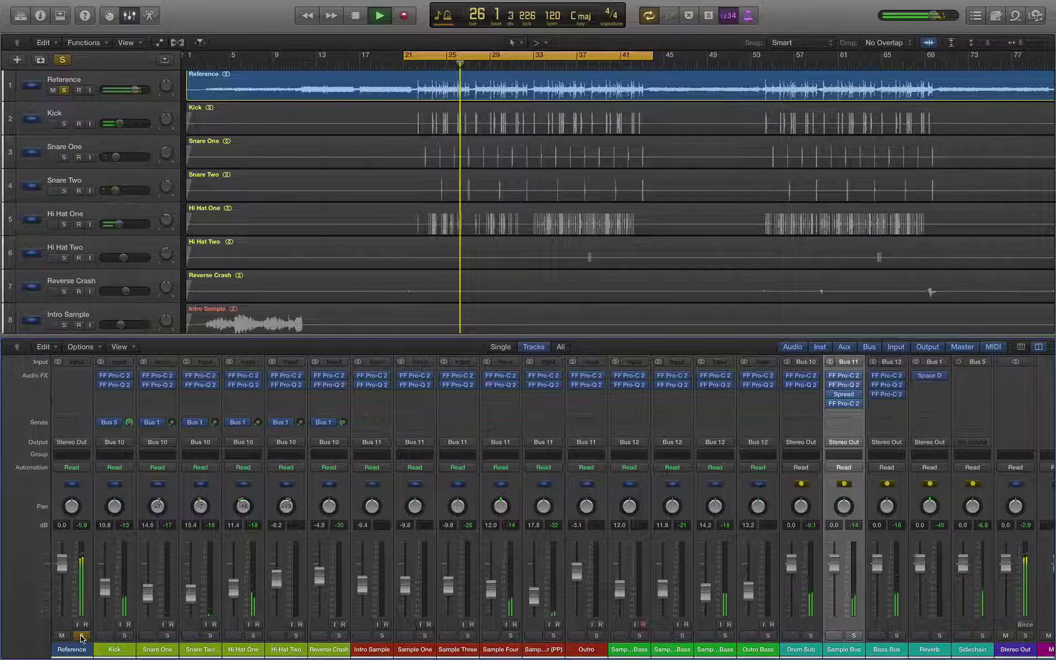
left_click(82, 636)
left_click(62, 636)
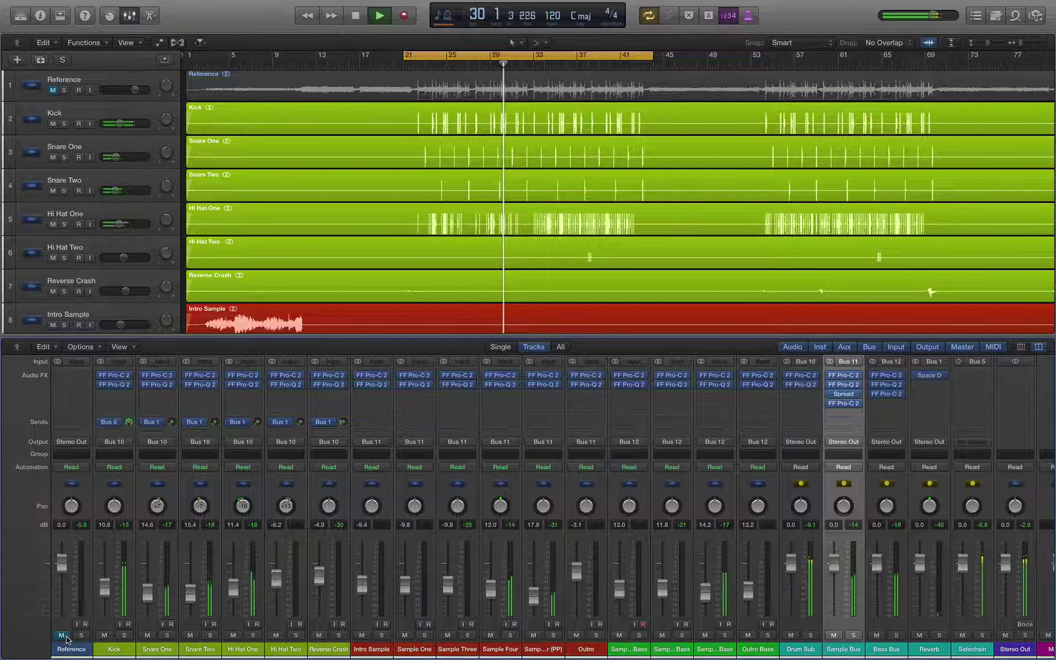
left_click(64, 636)
left_click(81, 636)
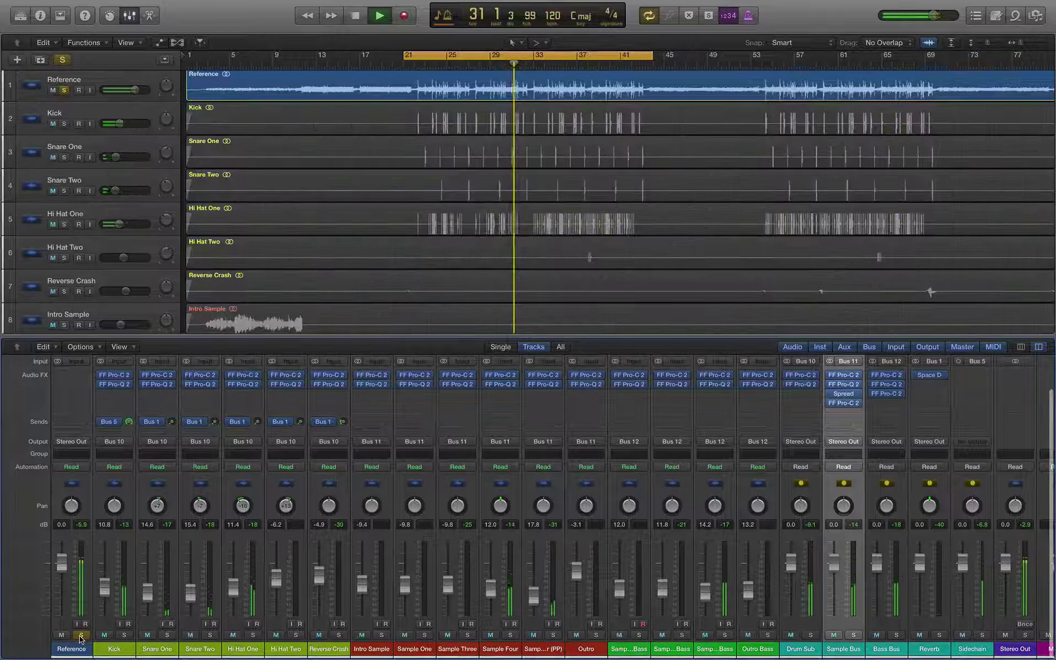
key("space")
left_click(81, 636)
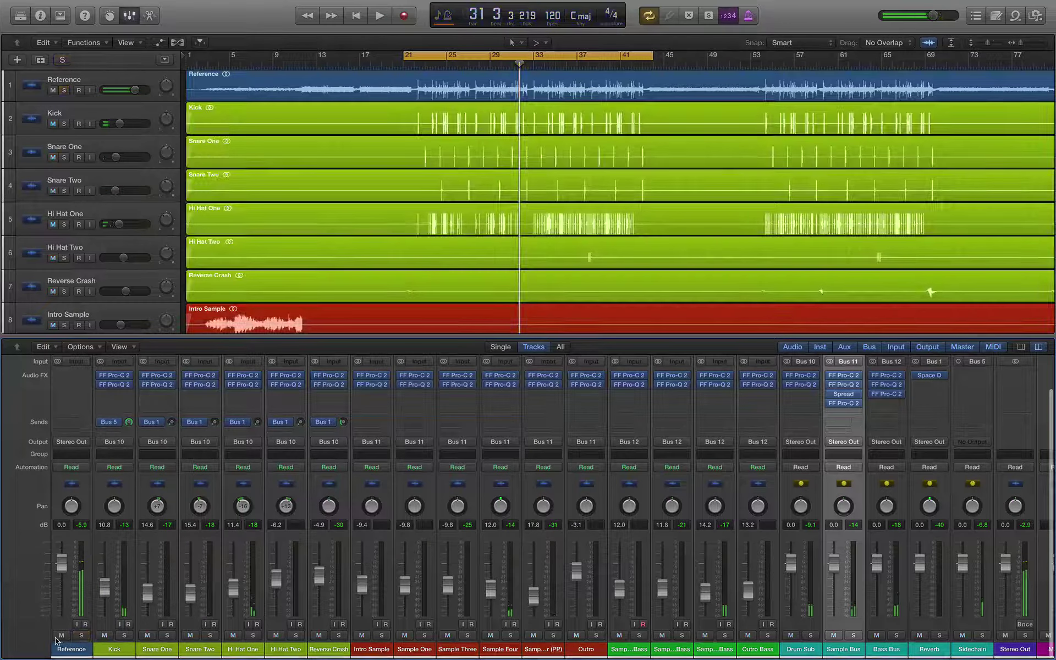
left_click(61, 637)
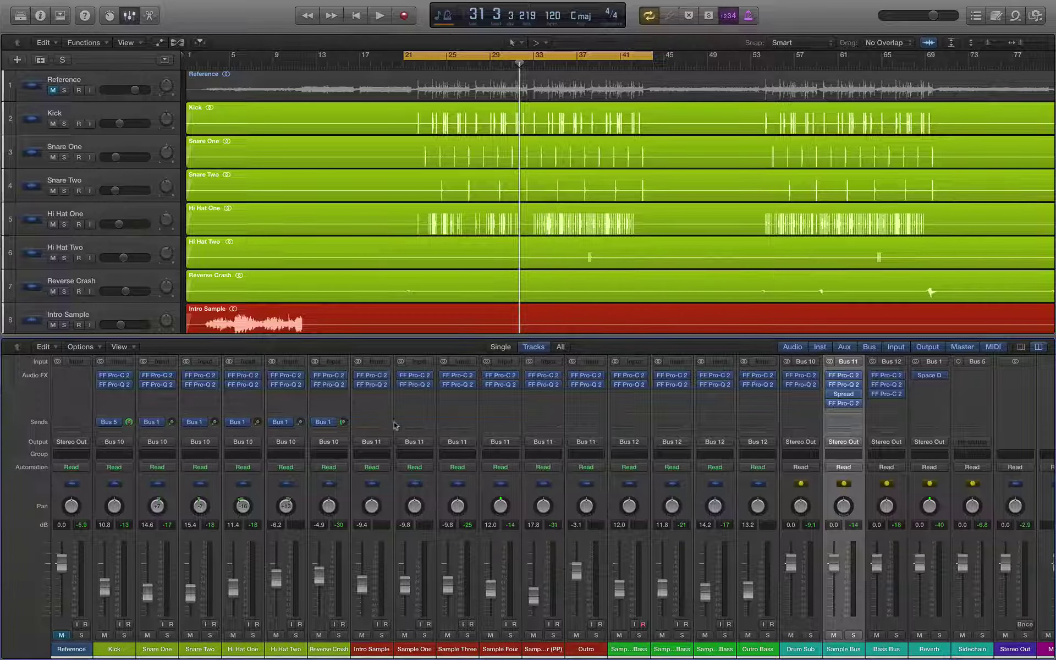
- Reset all channel peak readings, play the mix to watch for clipping, then reset them again
scroll(409, 426, "right", 3)
scroll(410, 425, "left", 2)
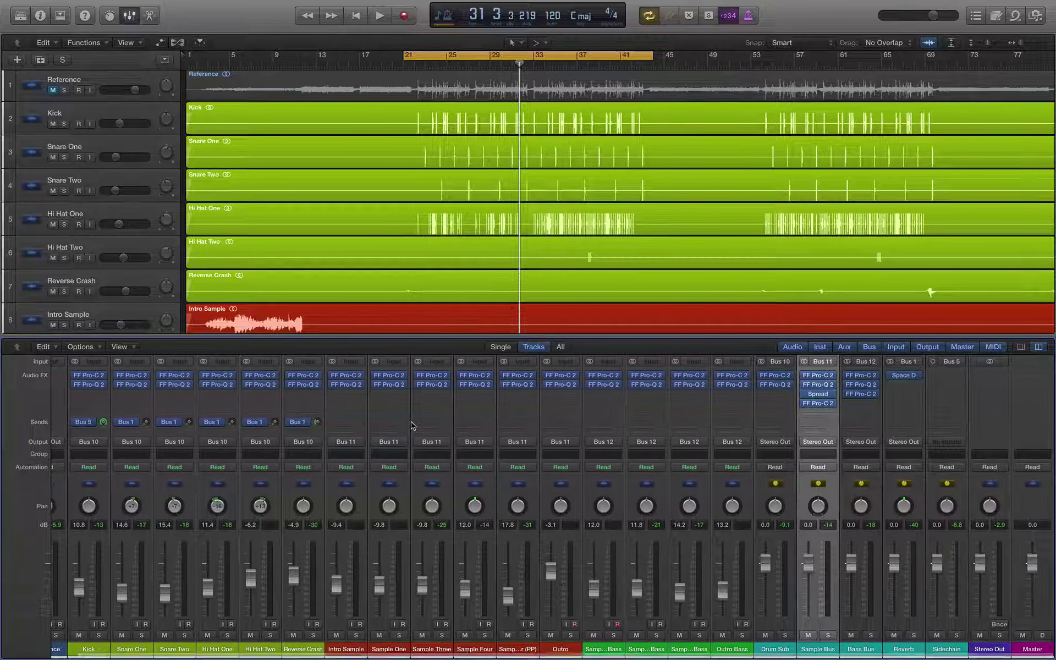
left_click(1002, 524)
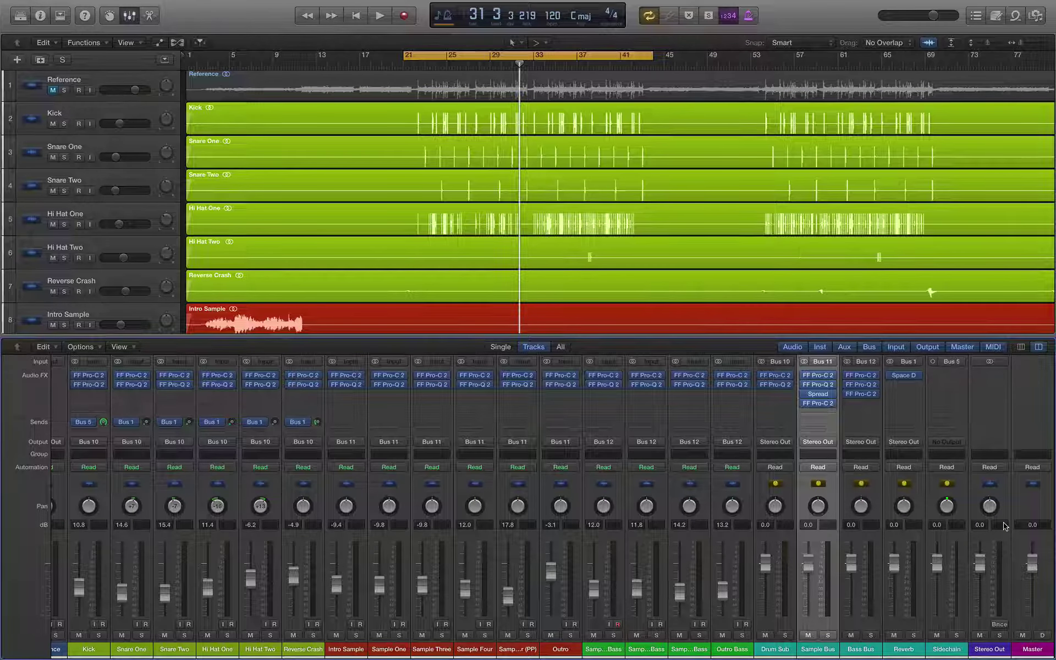
mouse_move(441, 3)
key("space")
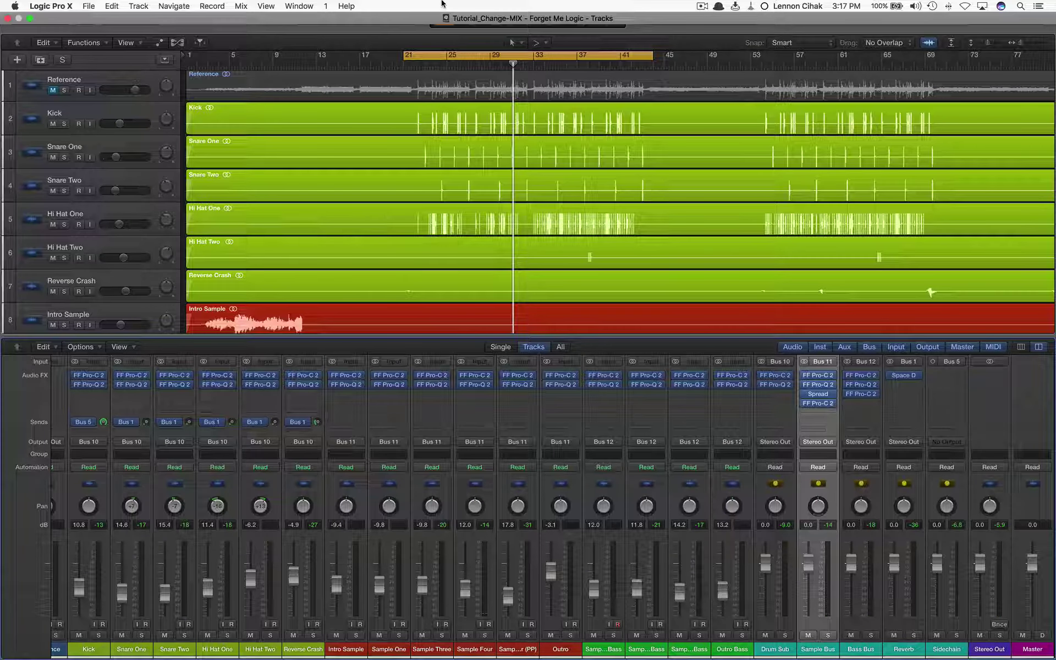
left_click(699, 526)
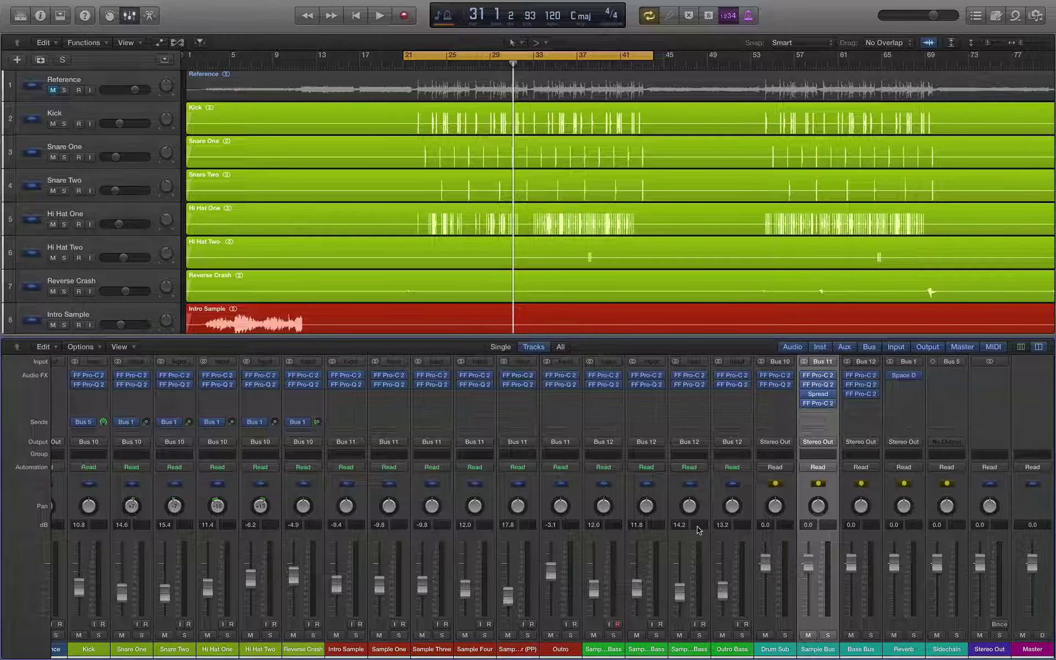